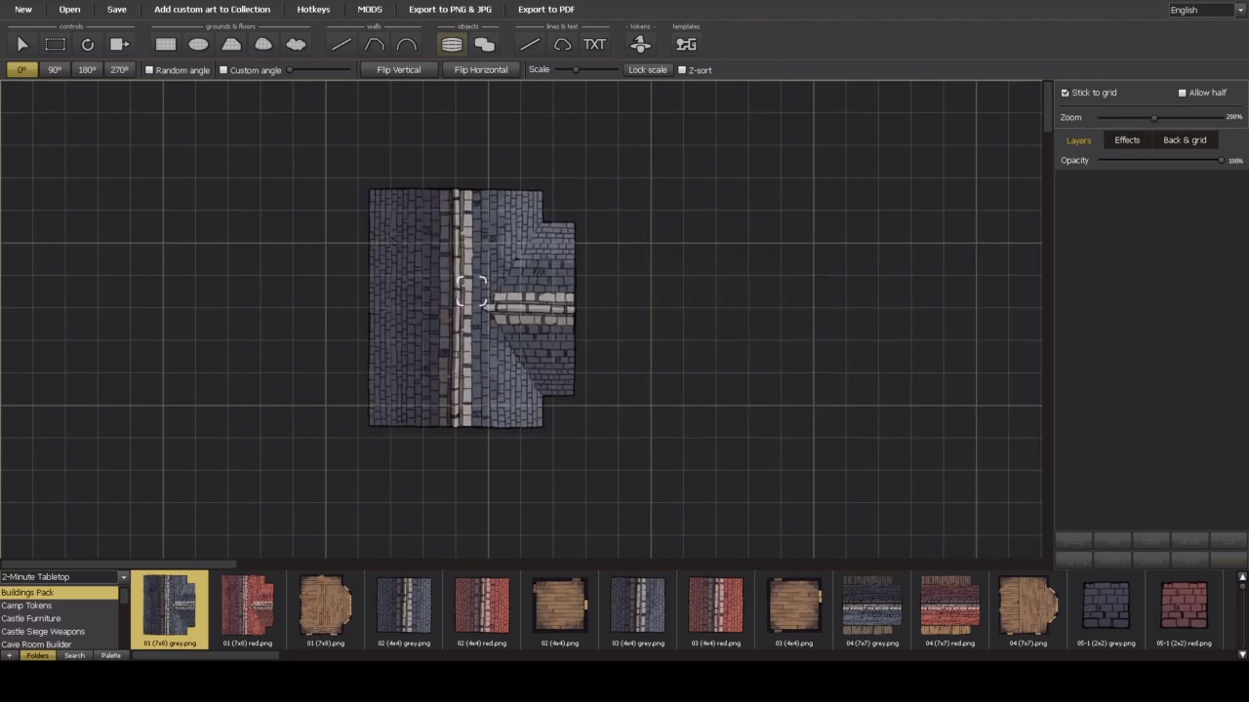
Step: Zoom the map canvas out and back in
scroll(732, 356, down, 4)
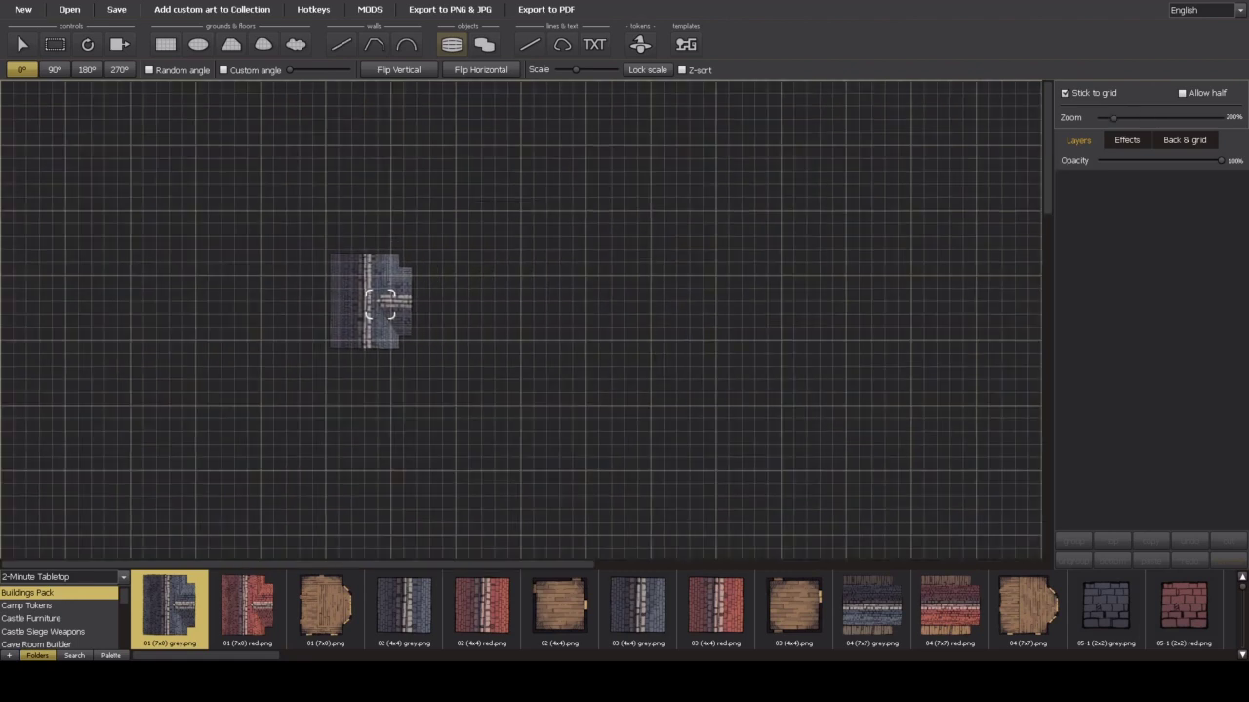
scroll(381, 304, up, 2)
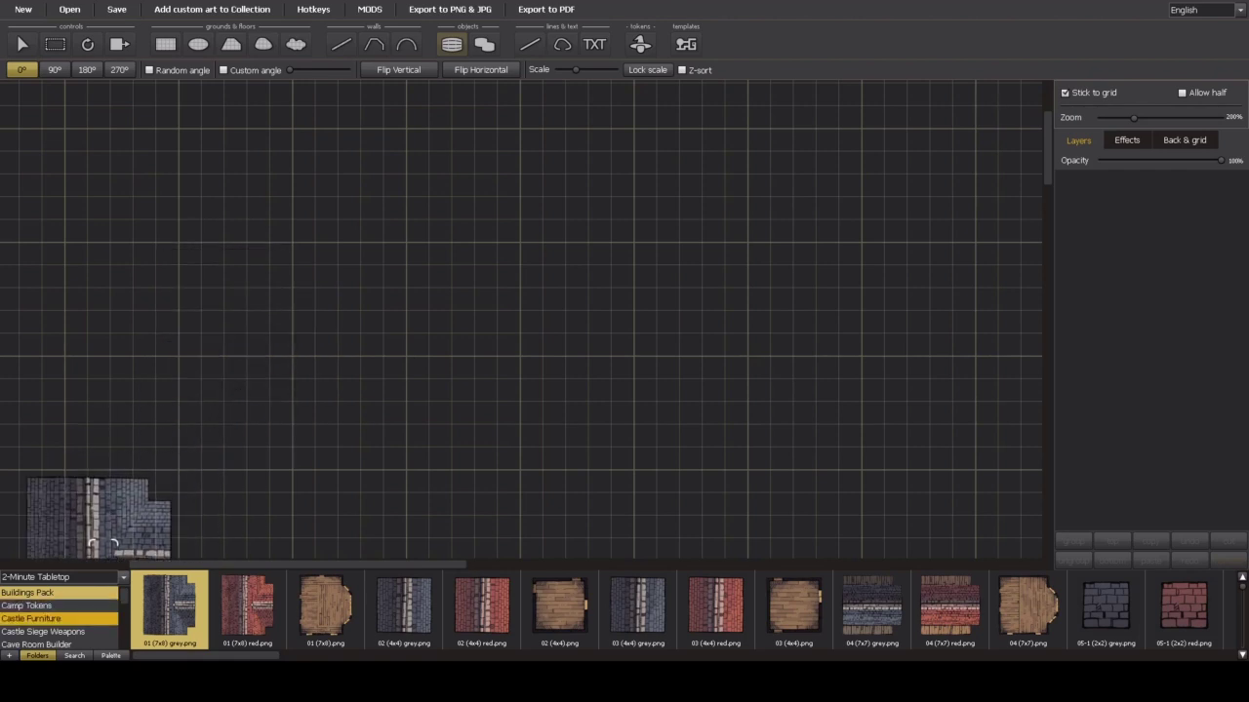
Step: Browse the Camp Tokens, Castle Furniture, Siege Weapons and Cave art folders
click(64, 609)
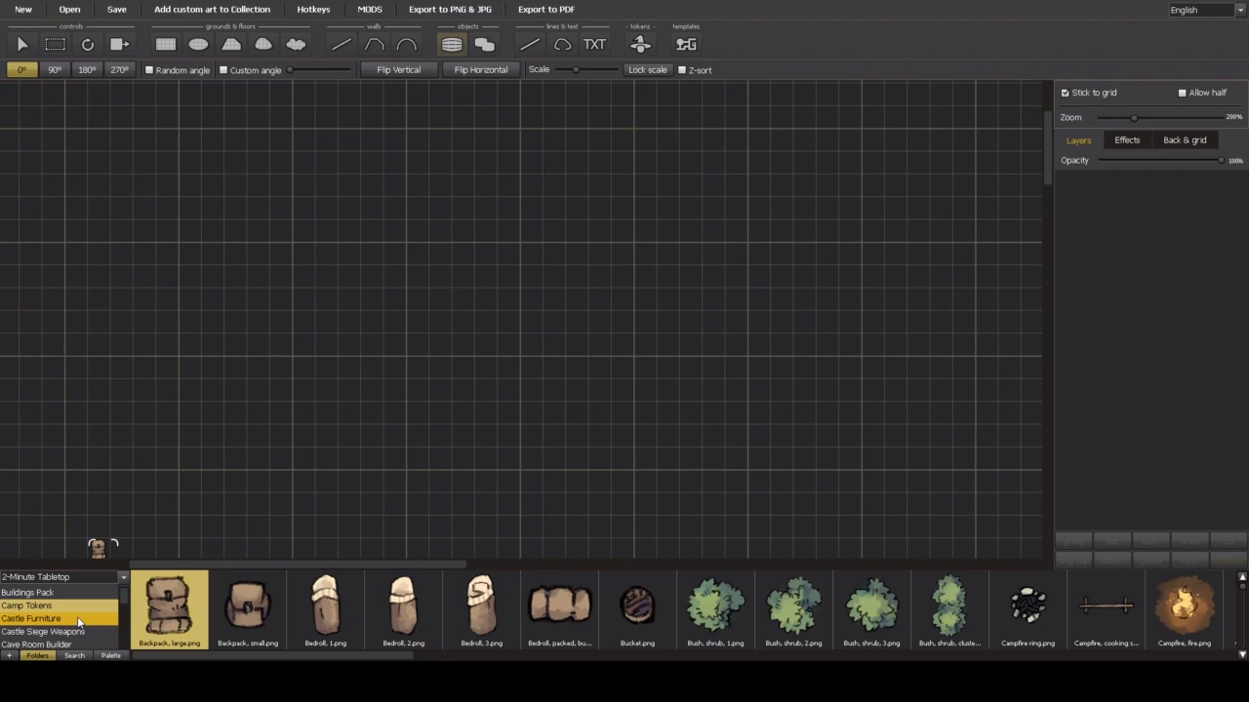
click(77, 617)
scroll(78, 617, down, 1)
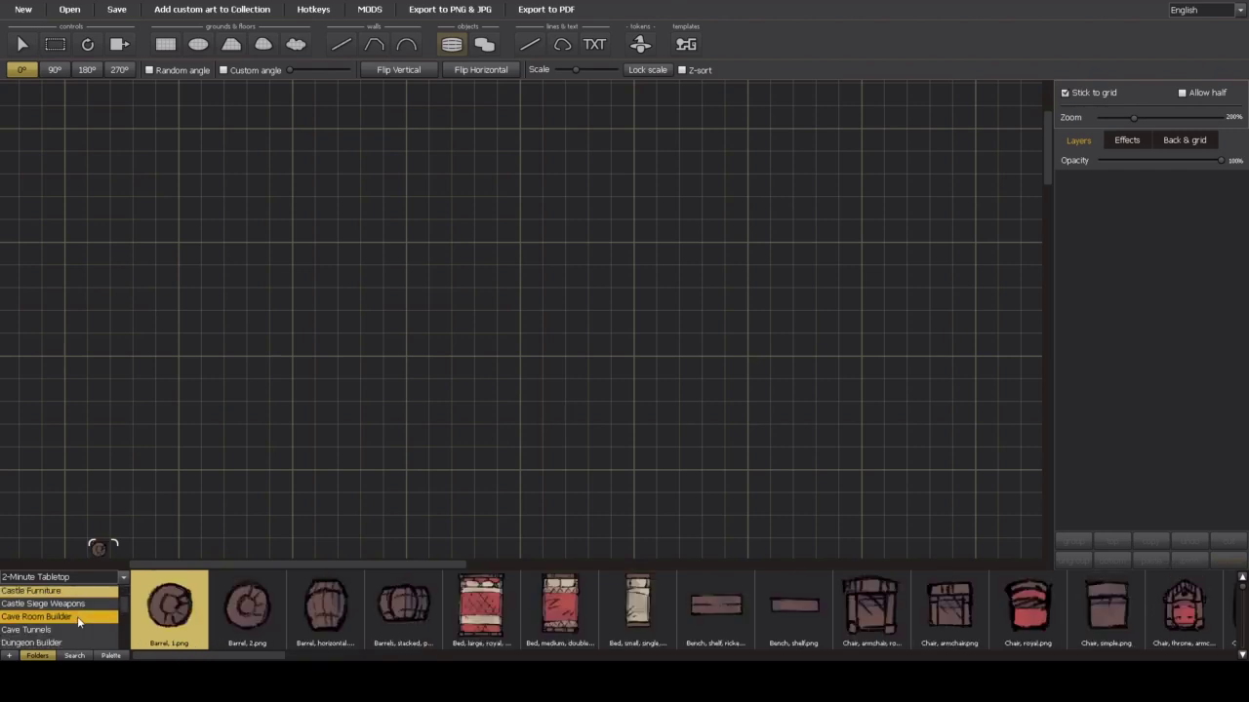
click(83, 605)
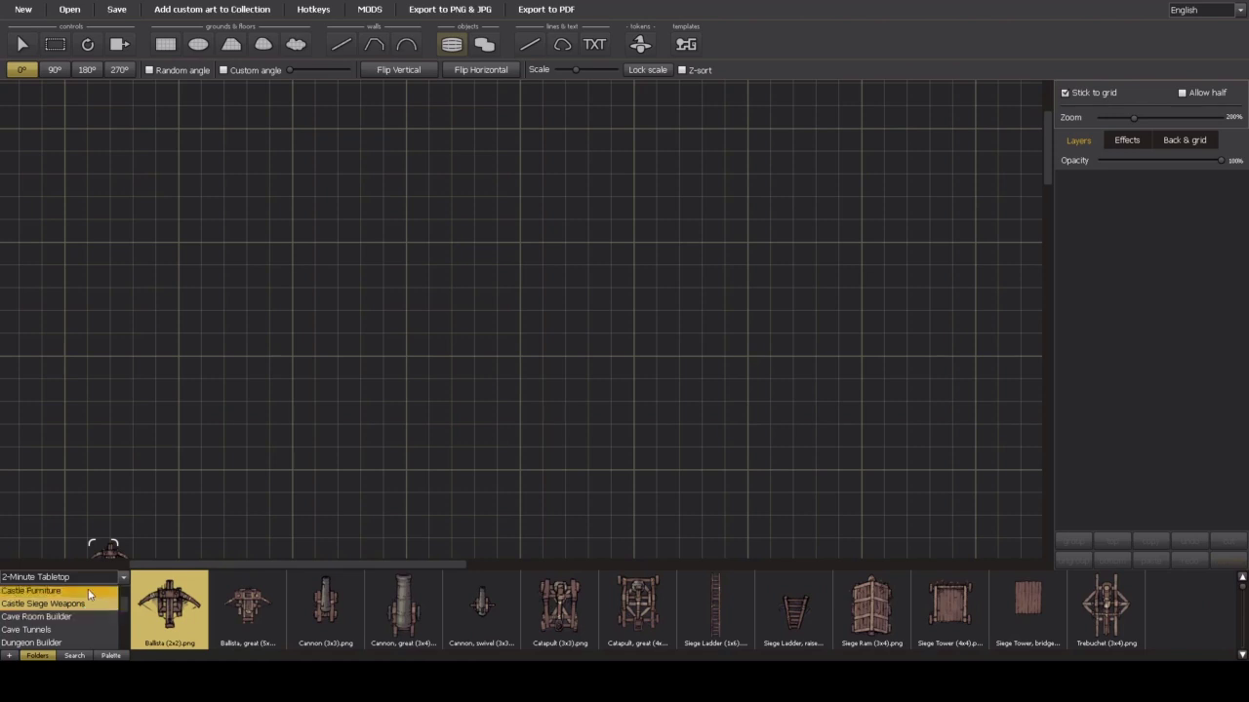
click(254, 615)
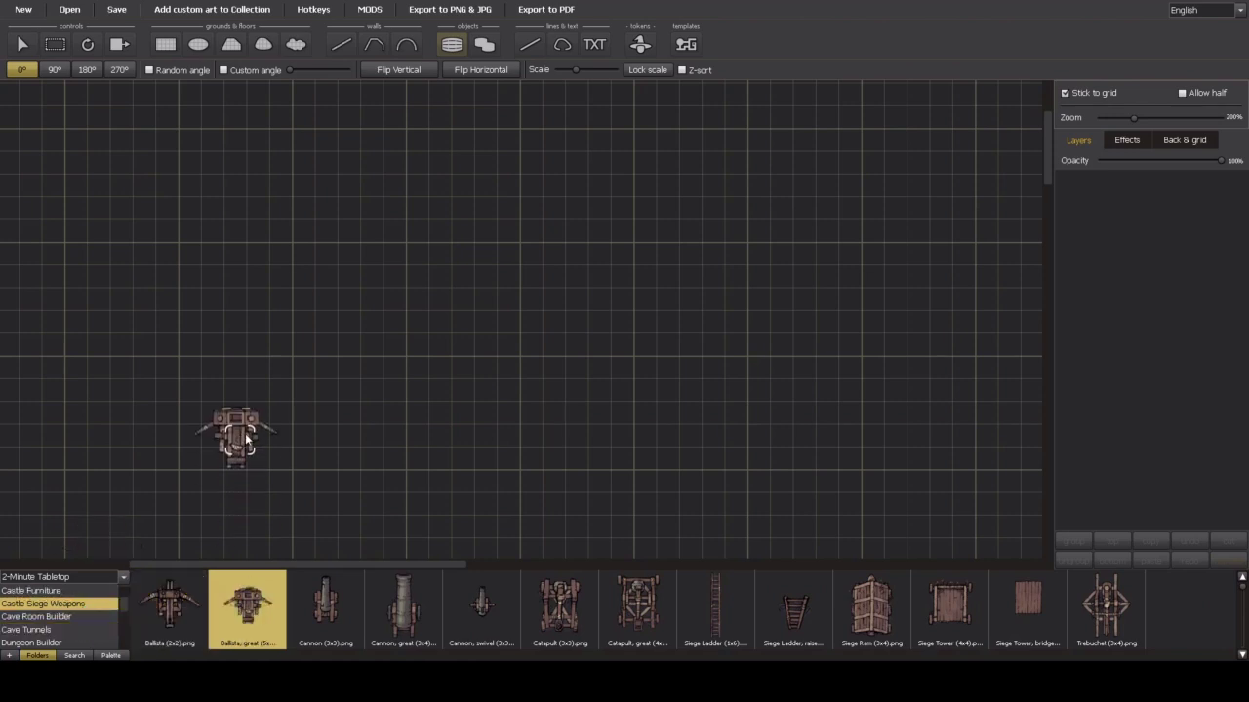
click(80, 617)
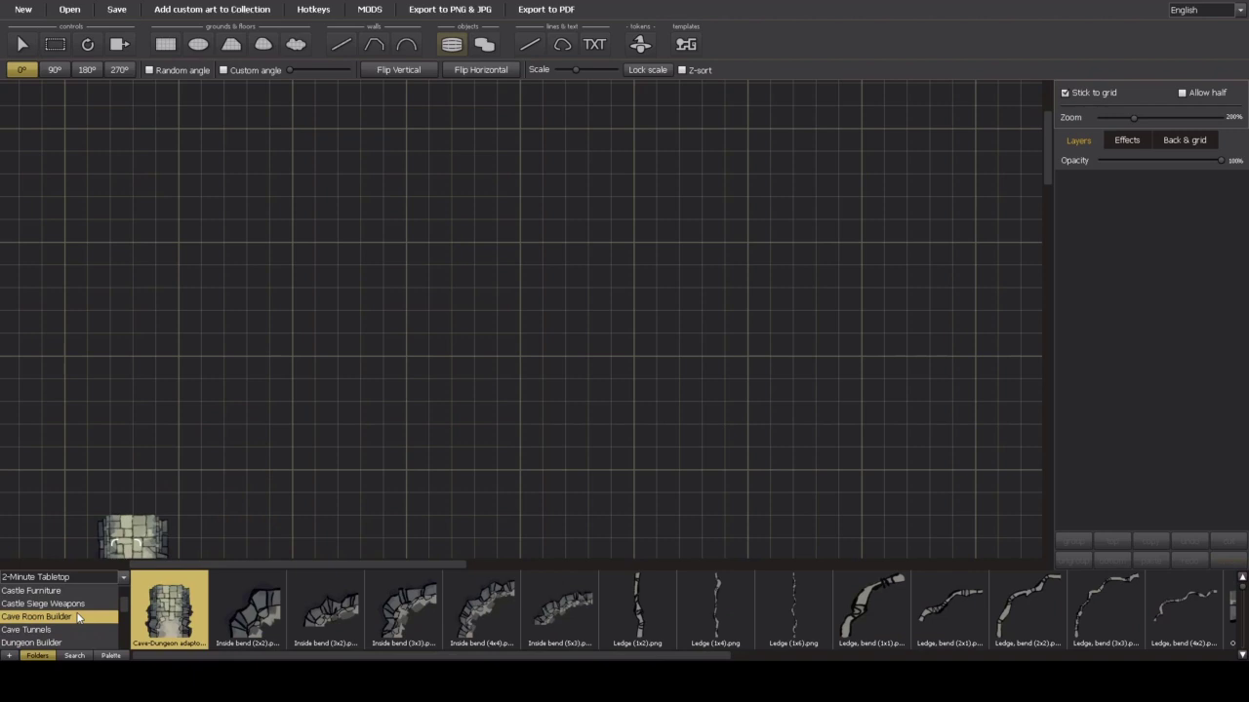
click(75, 631)
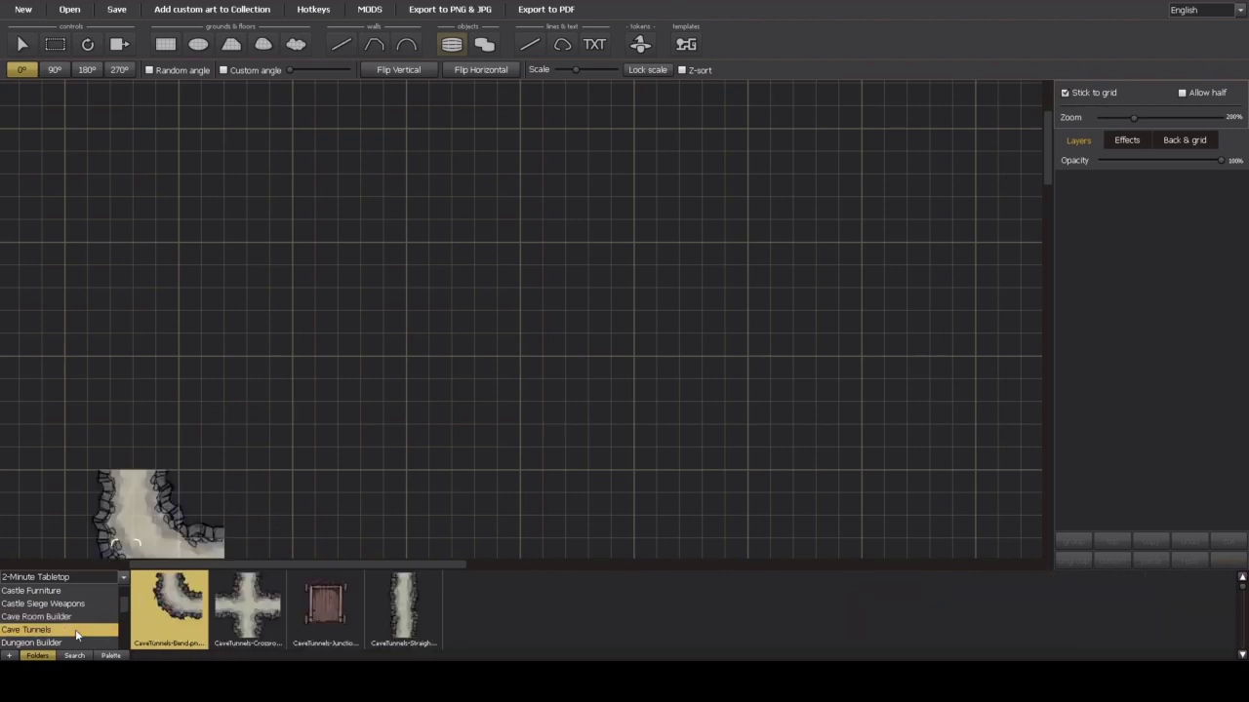
scroll(78, 630, down, 1)
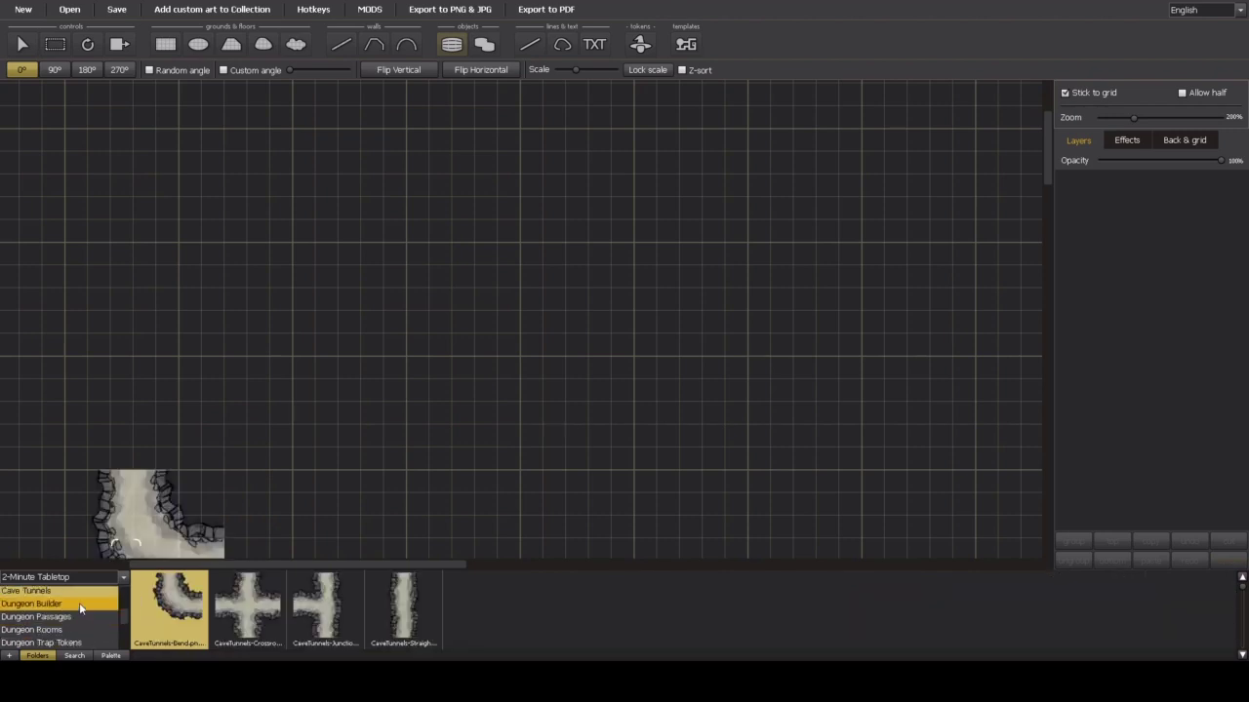
Step: Look through the Dungeon folders, then pick Buildings Pack's wooden 01 (7x8) tile
click(81, 606)
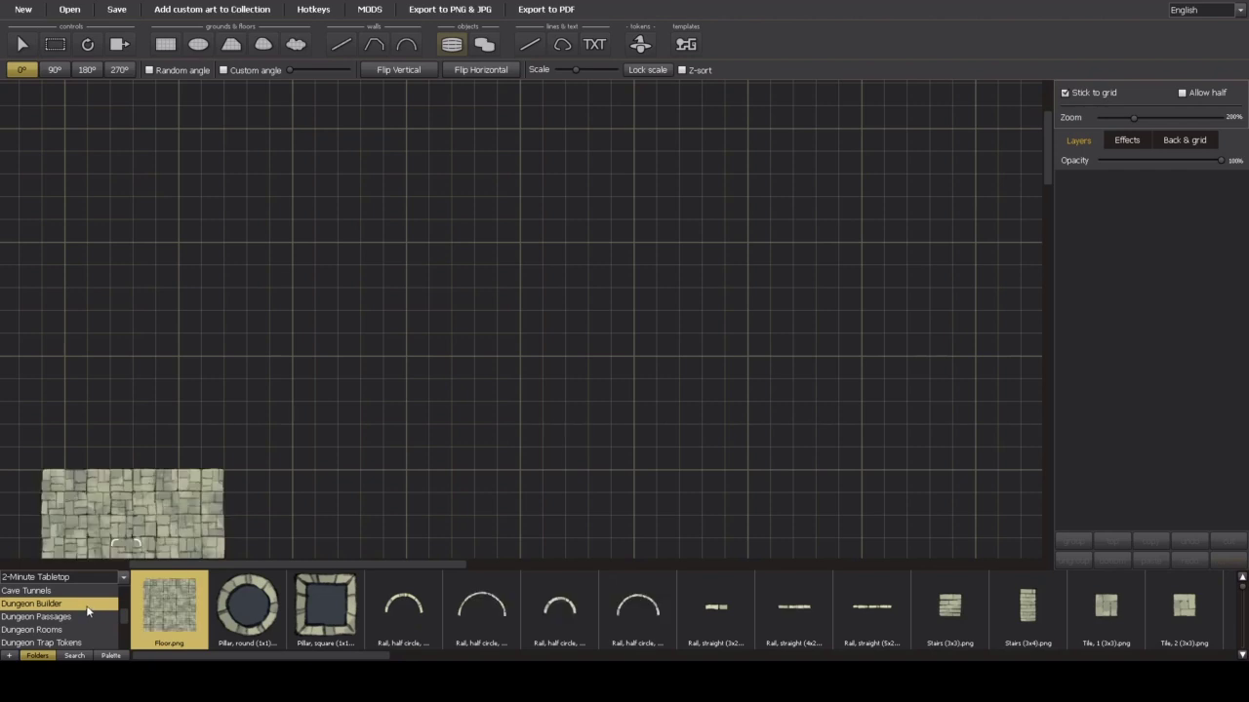
click(85, 621)
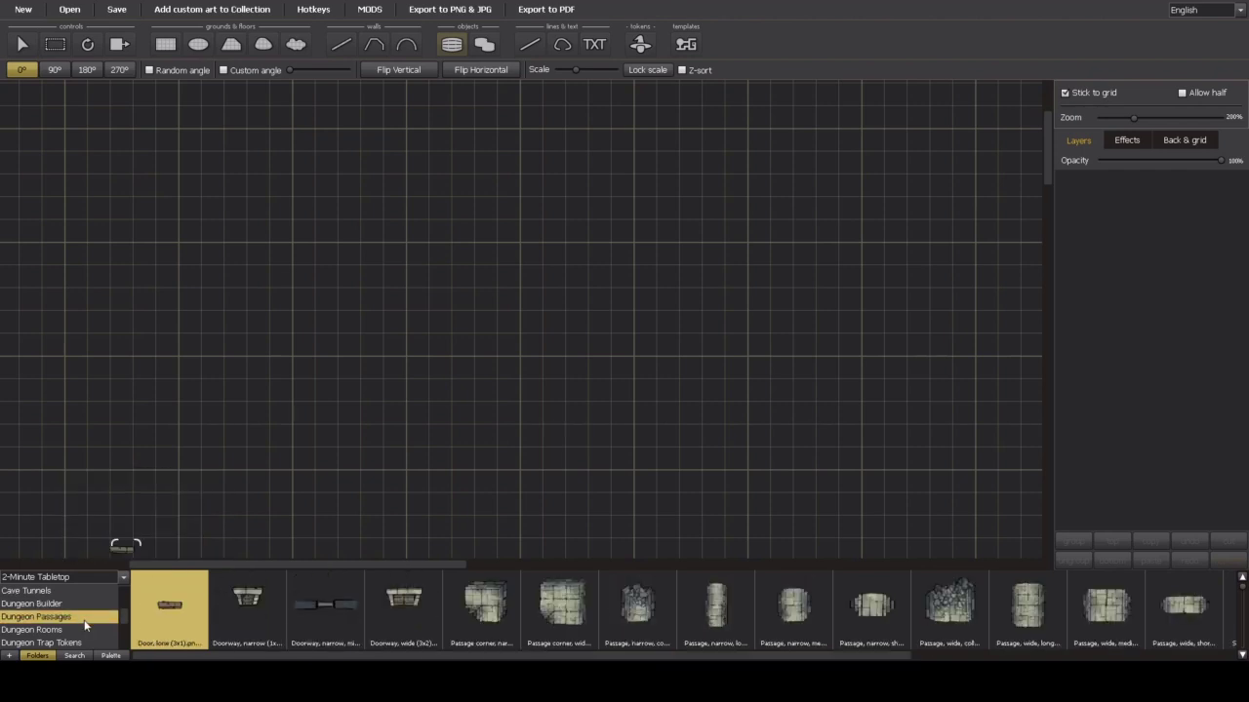
click(85, 632)
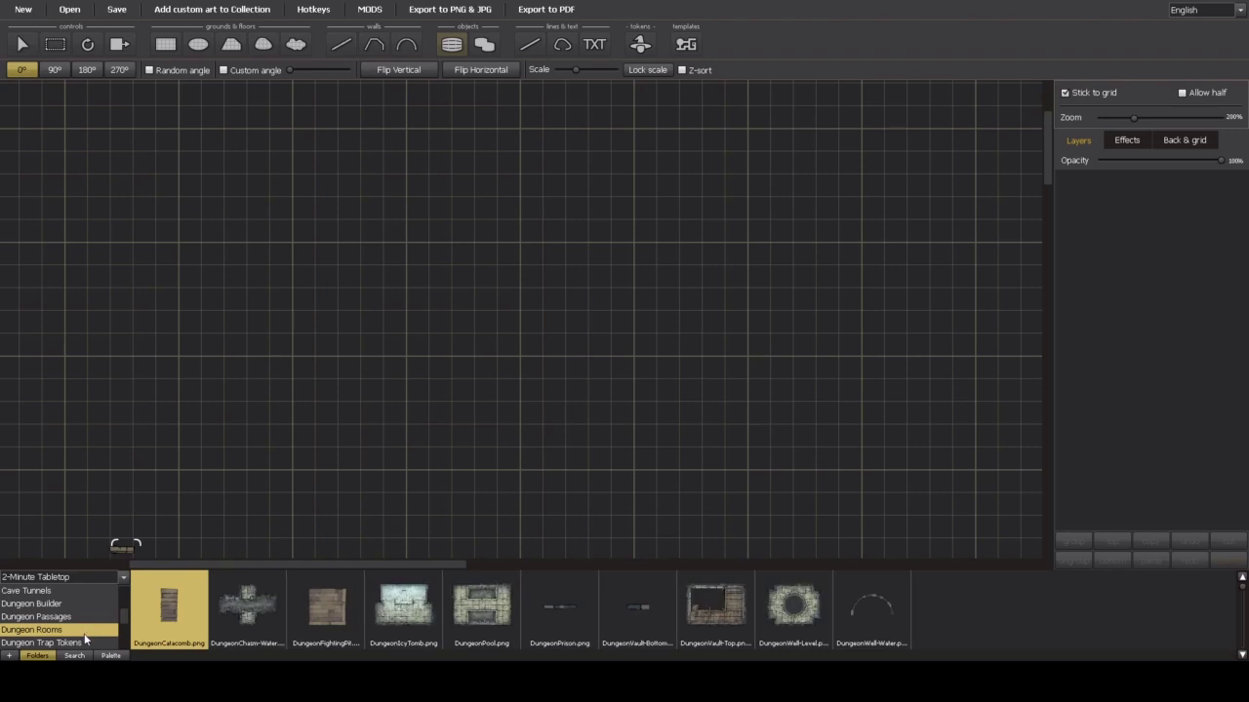
scroll(86, 640, down, 5)
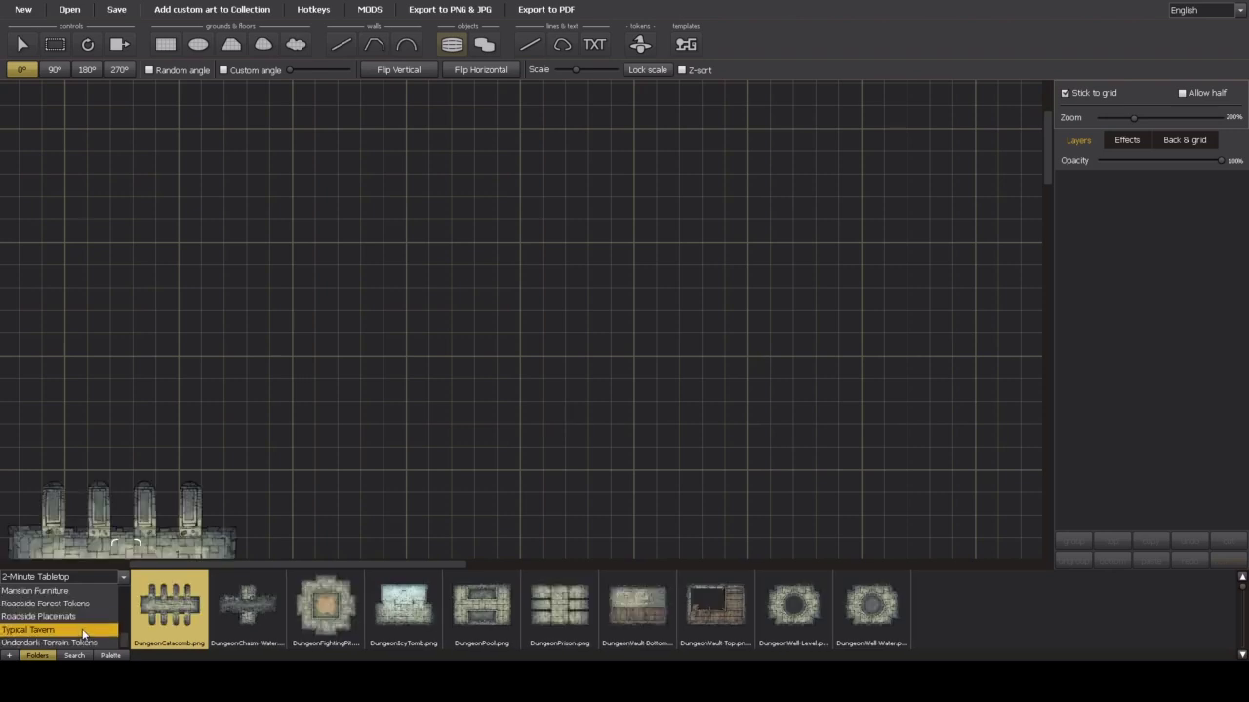
scroll(83, 635, up, 5)
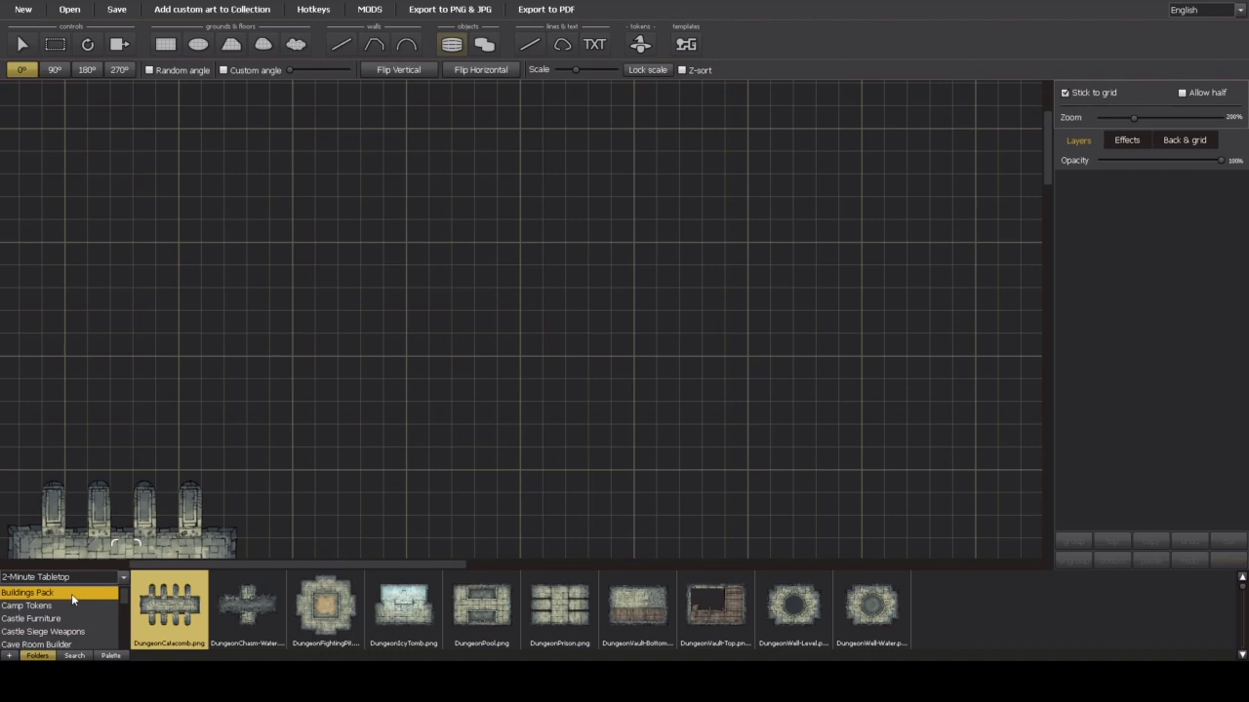
click(72, 597)
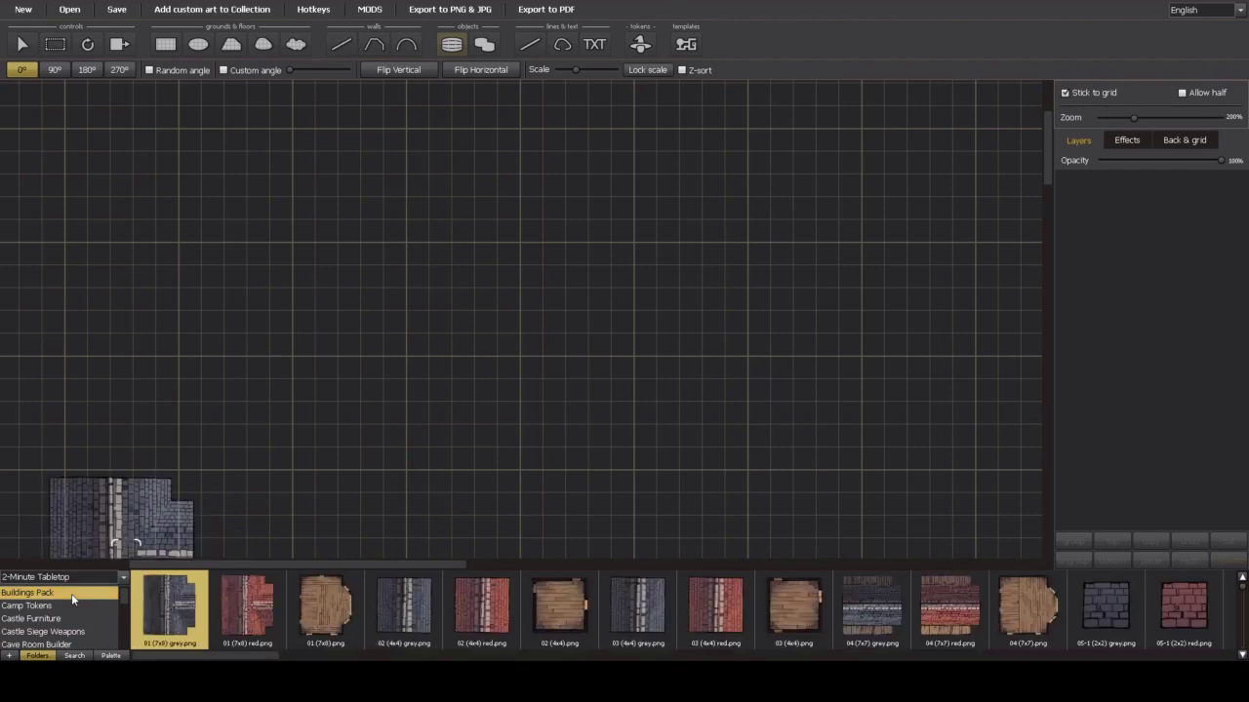
click(351, 604)
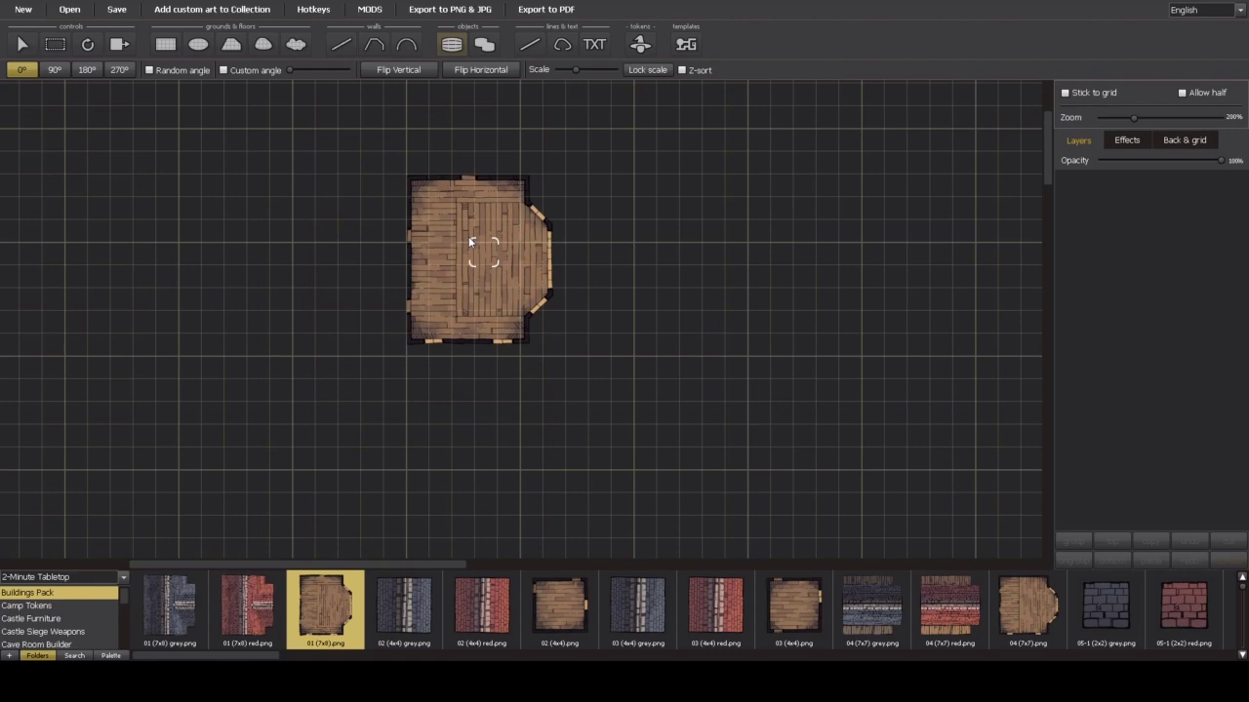
Step: Place the wooden 7x8 room, rotated 90°, at the centre of the map
click(61, 70)
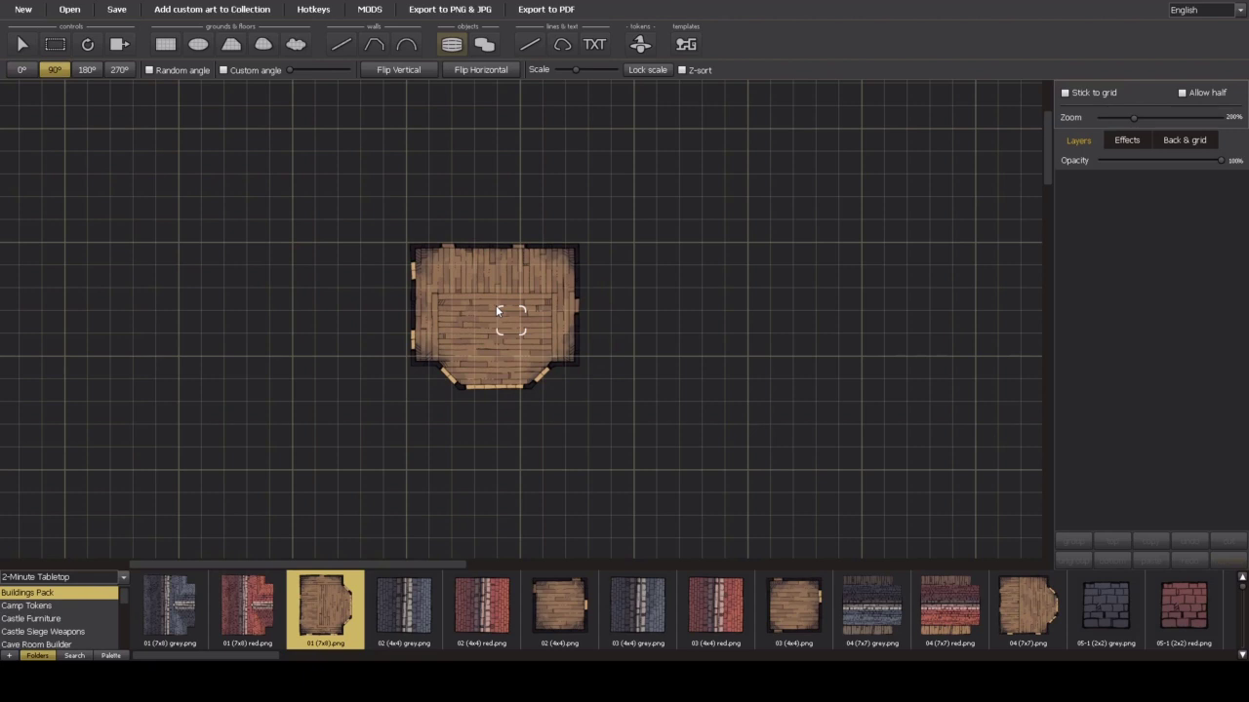
click(496, 312)
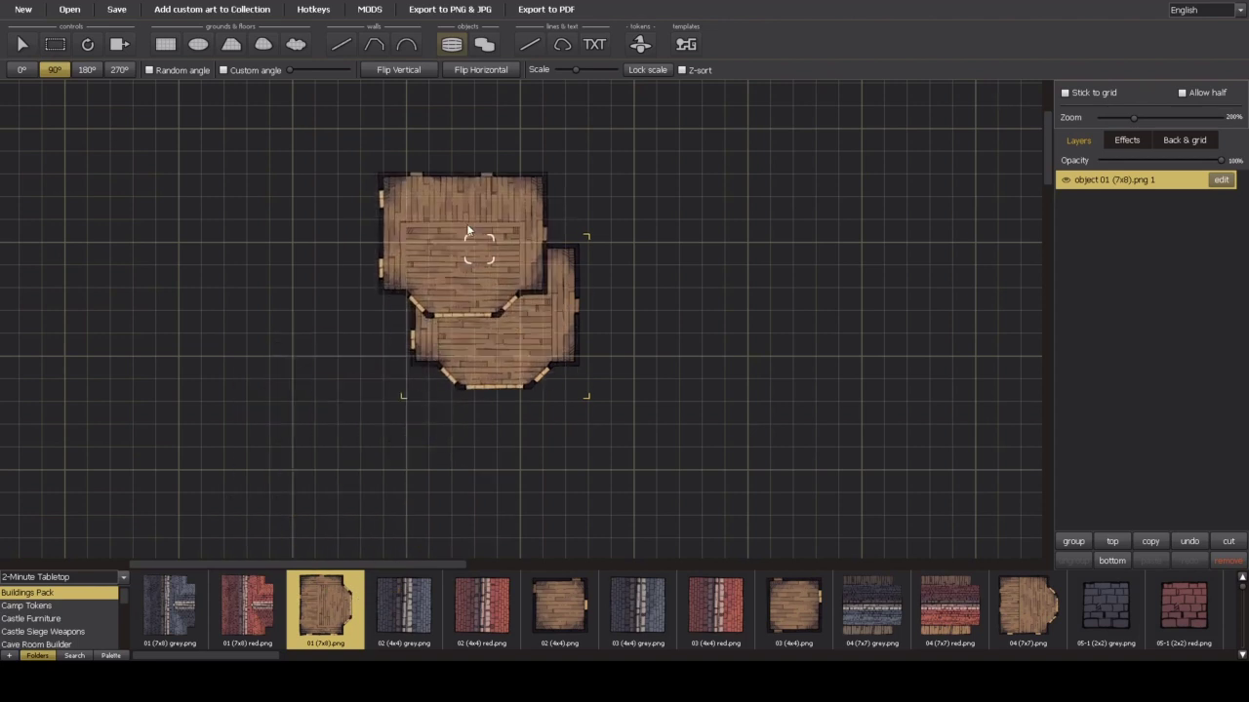
Step: Paint a trial Brush stroke of wooden rooms, then delete that brush layer
click(484, 44)
mouse_move(846, 235)
mouse_down()
mouse_move(792, 266)
mouse_move(852, 371)
mouse_move(914, 296)
mouse_move(788, 283)
mouse_move(863, 255)
mouse_move(834, 259)
mouse_up()
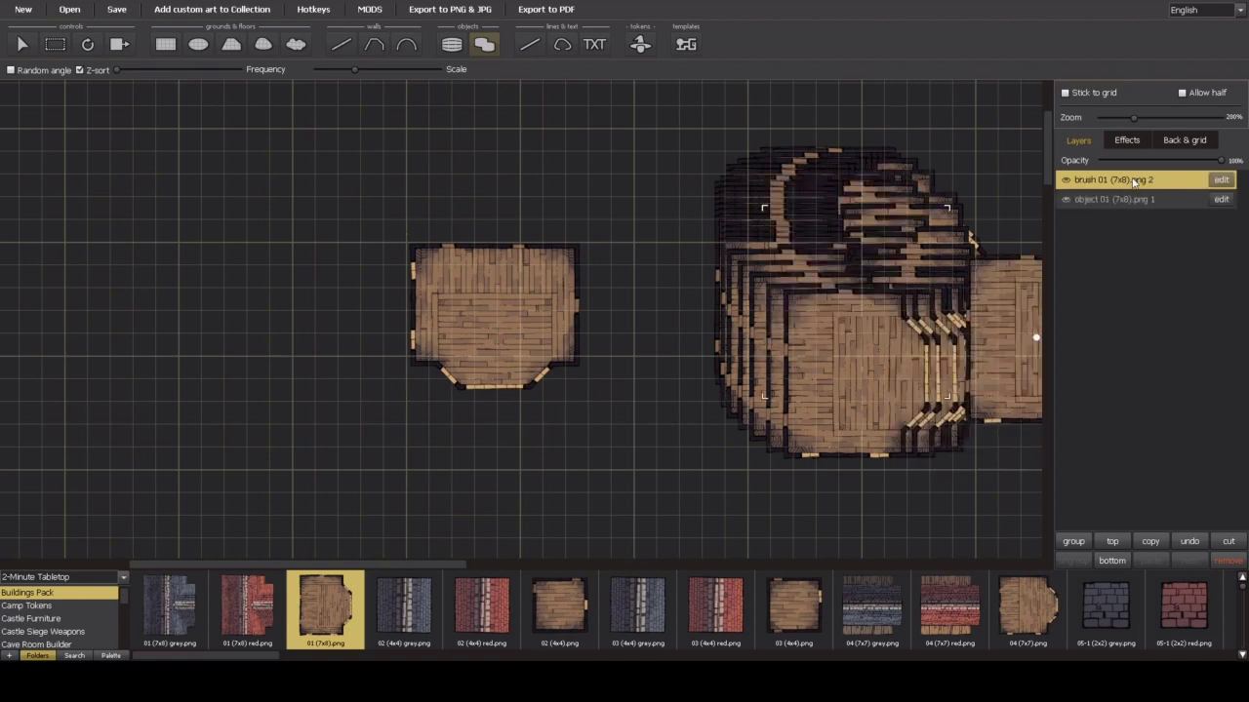
click(1228, 561)
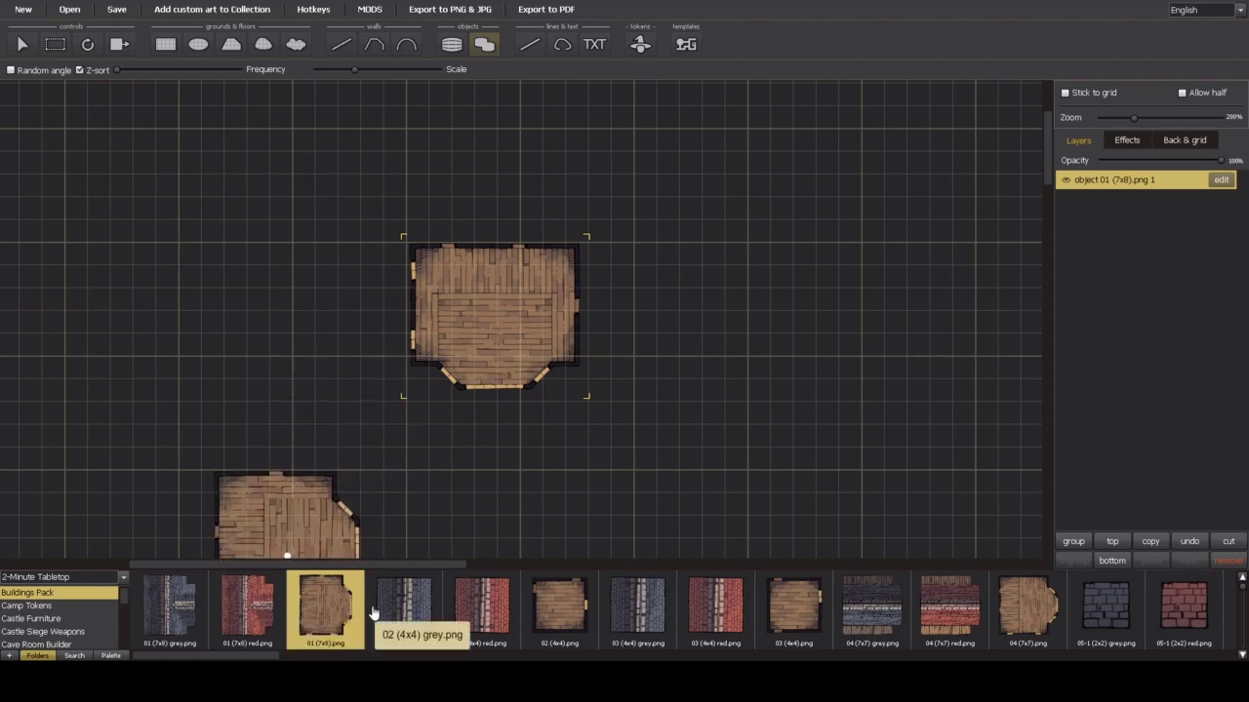
Step: Stamp two 02 (4x4) wooden rooms, one above the other, left of the main room
click(557, 605)
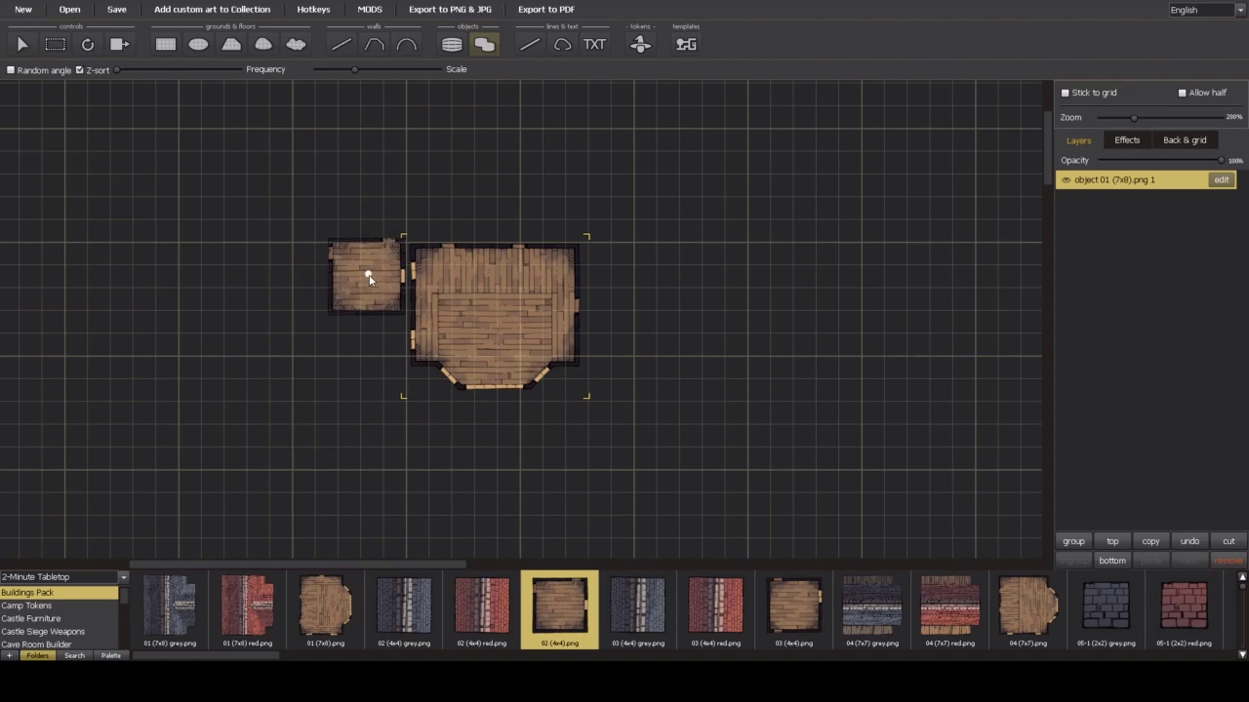
click(373, 277)
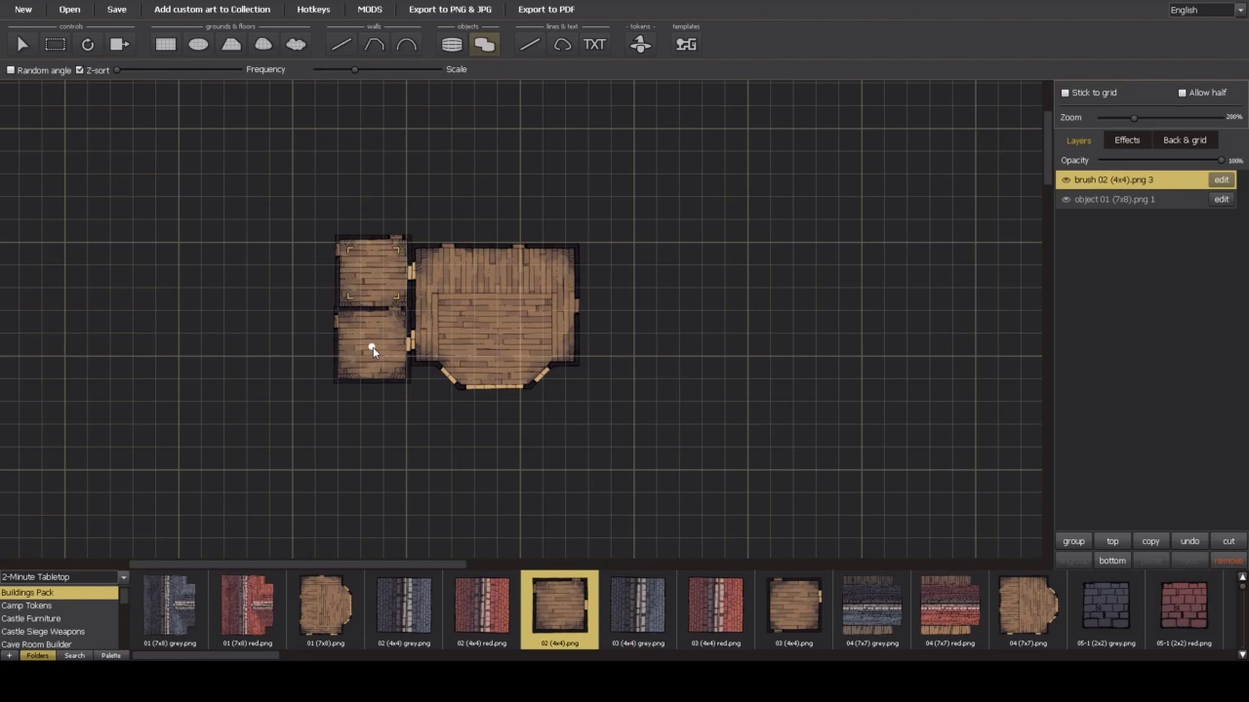
click(371, 349)
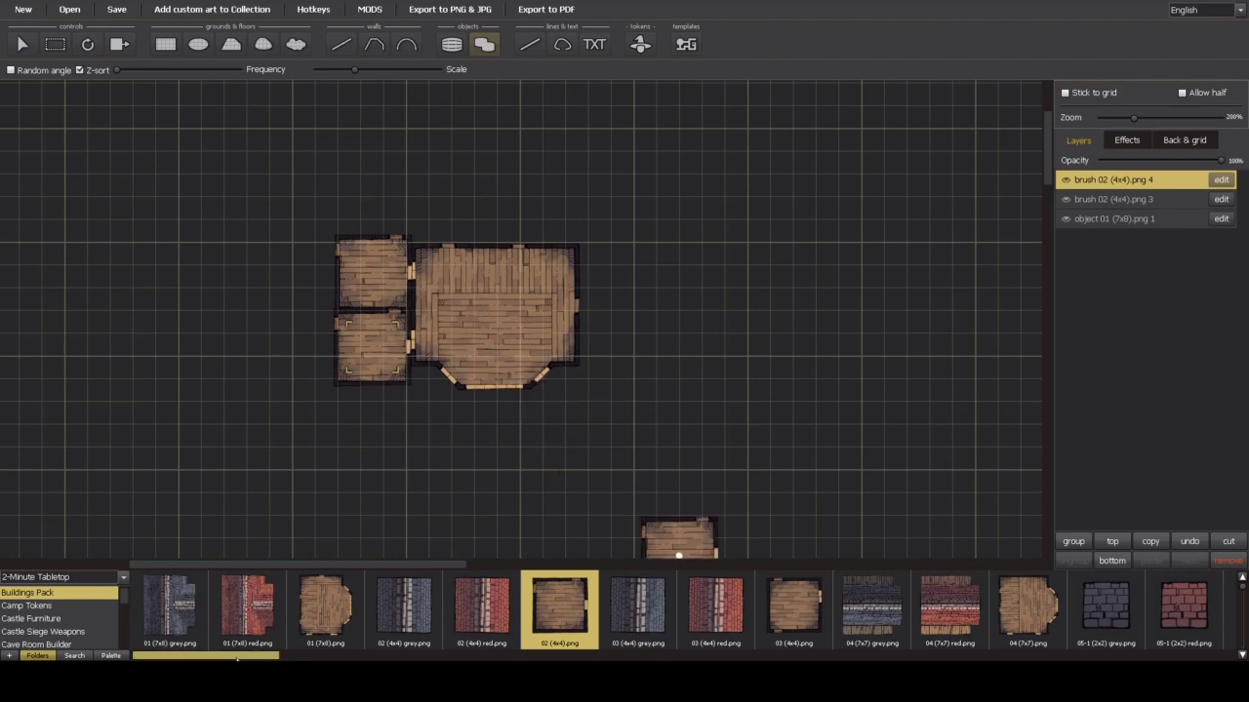
Step: Place the angled 12 (3x4) wooden room right of the main room
drag(238, 658, 788, 659)
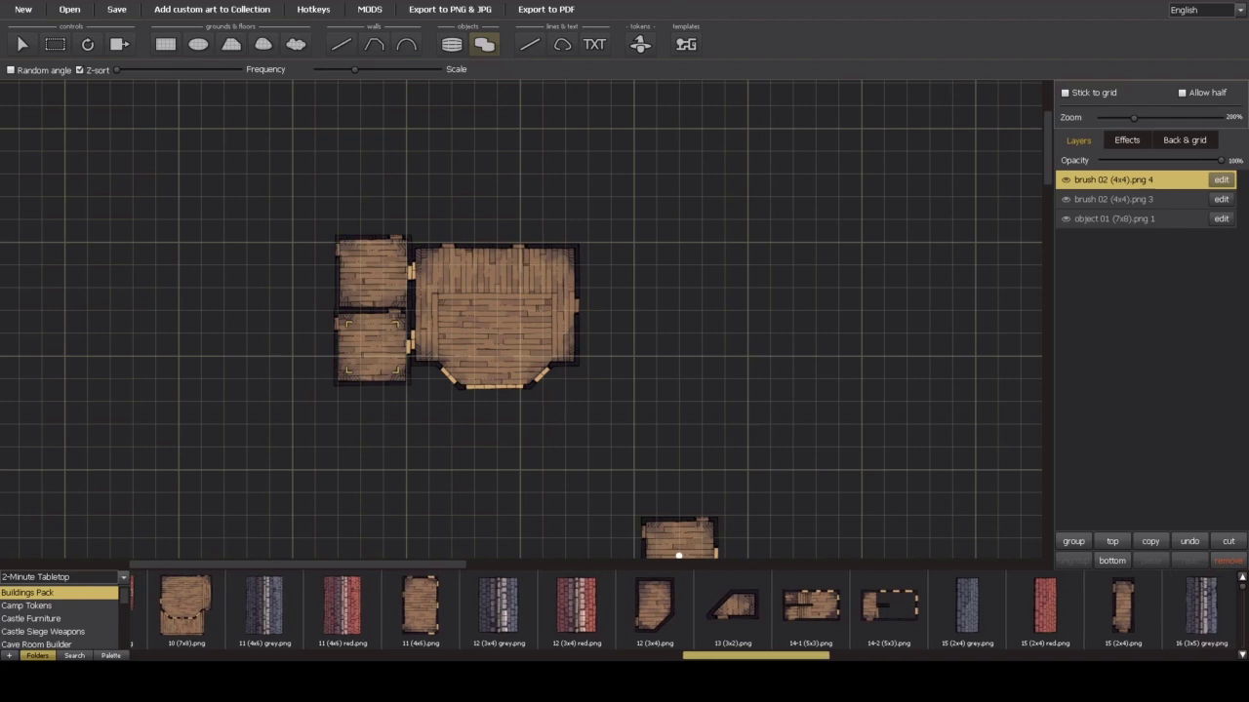
click(645, 621)
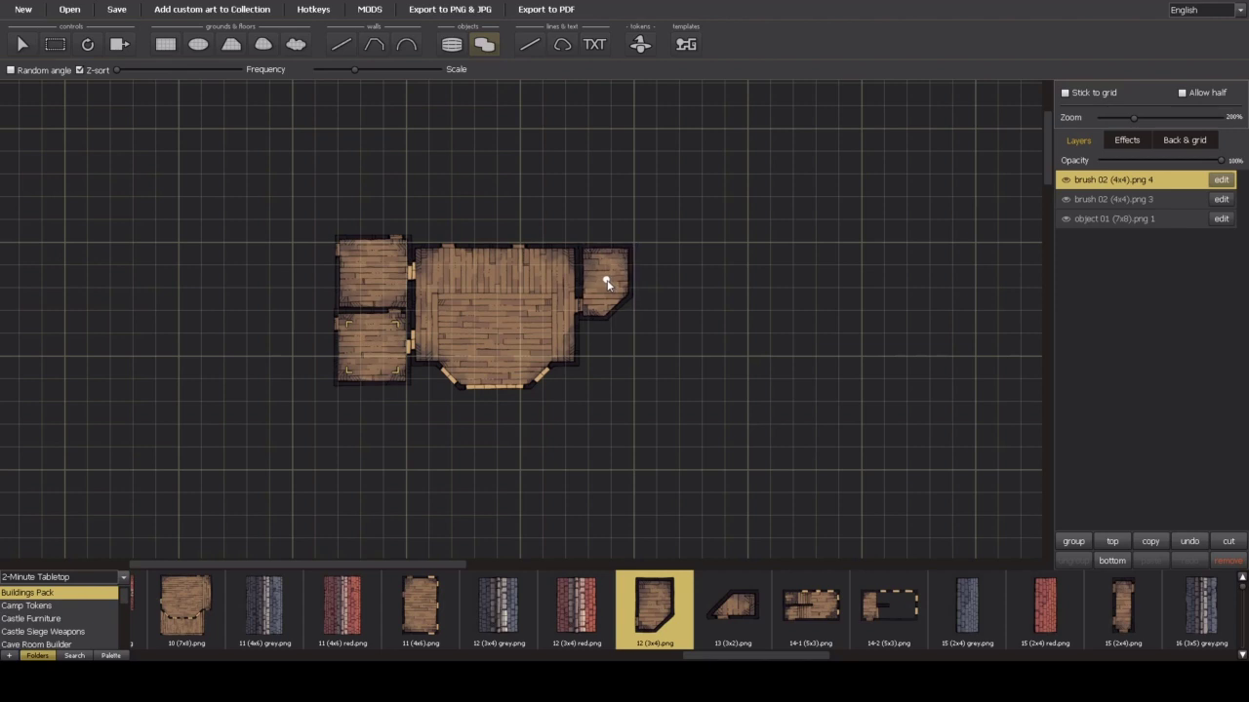
click(606, 283)
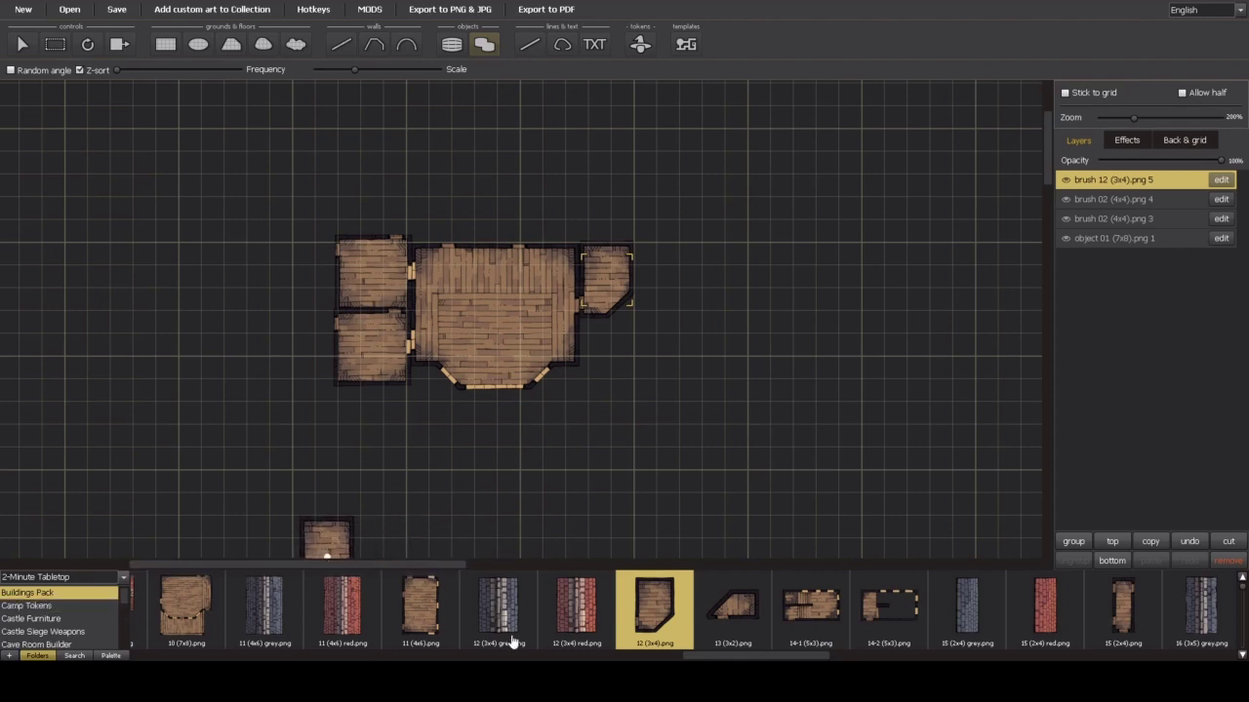
Step: Place 90°-rotated perspective double doors into both left rooms and the right room
drag(763, 660, 1137, 642)
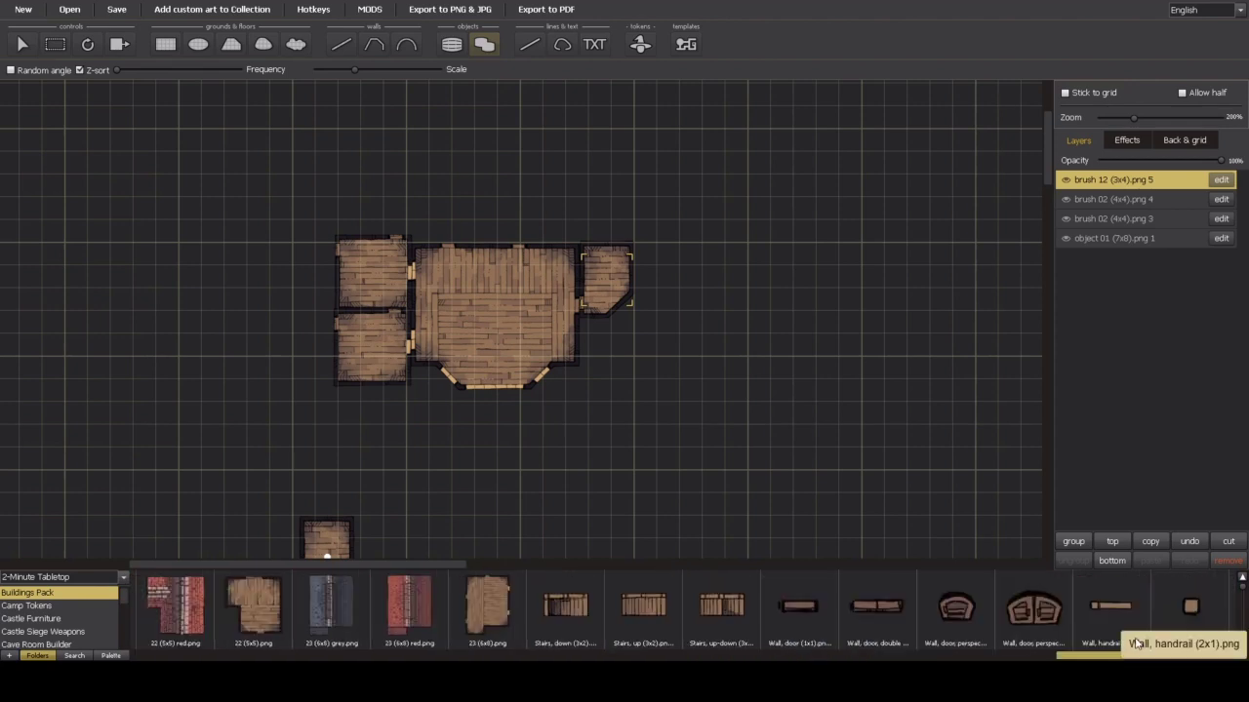
click(1036, 632)
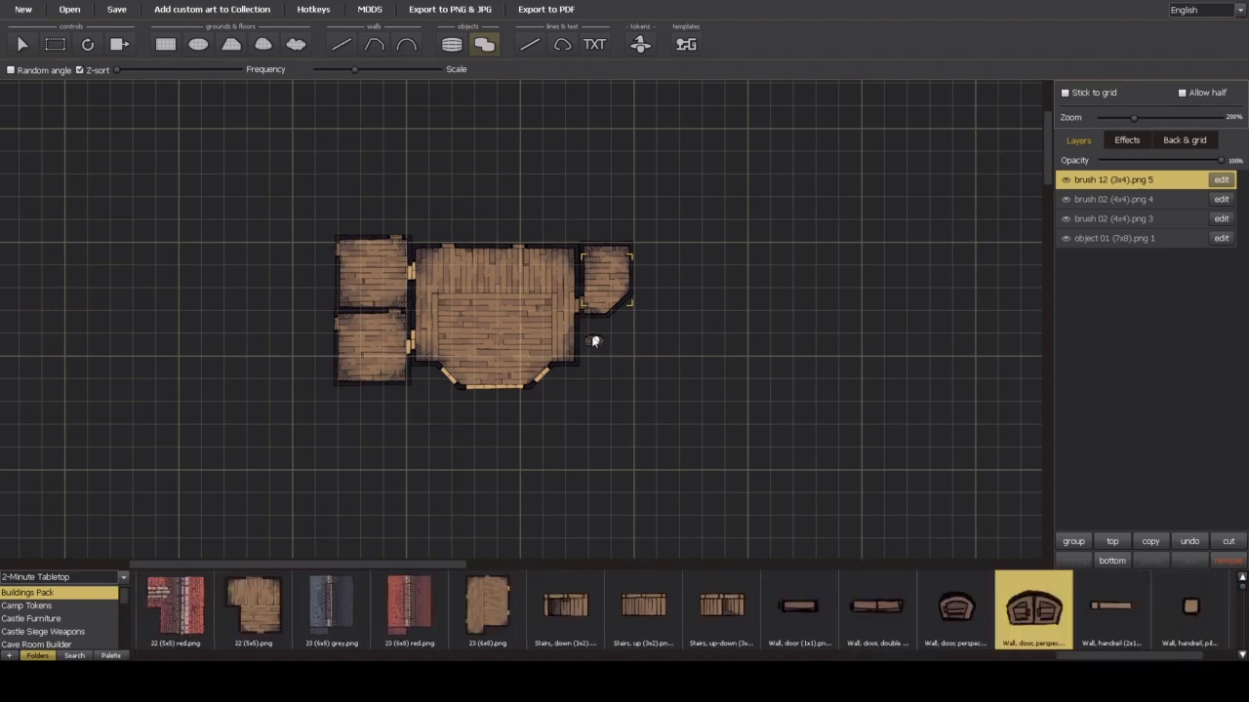
scroll(396, 280, up, 5)
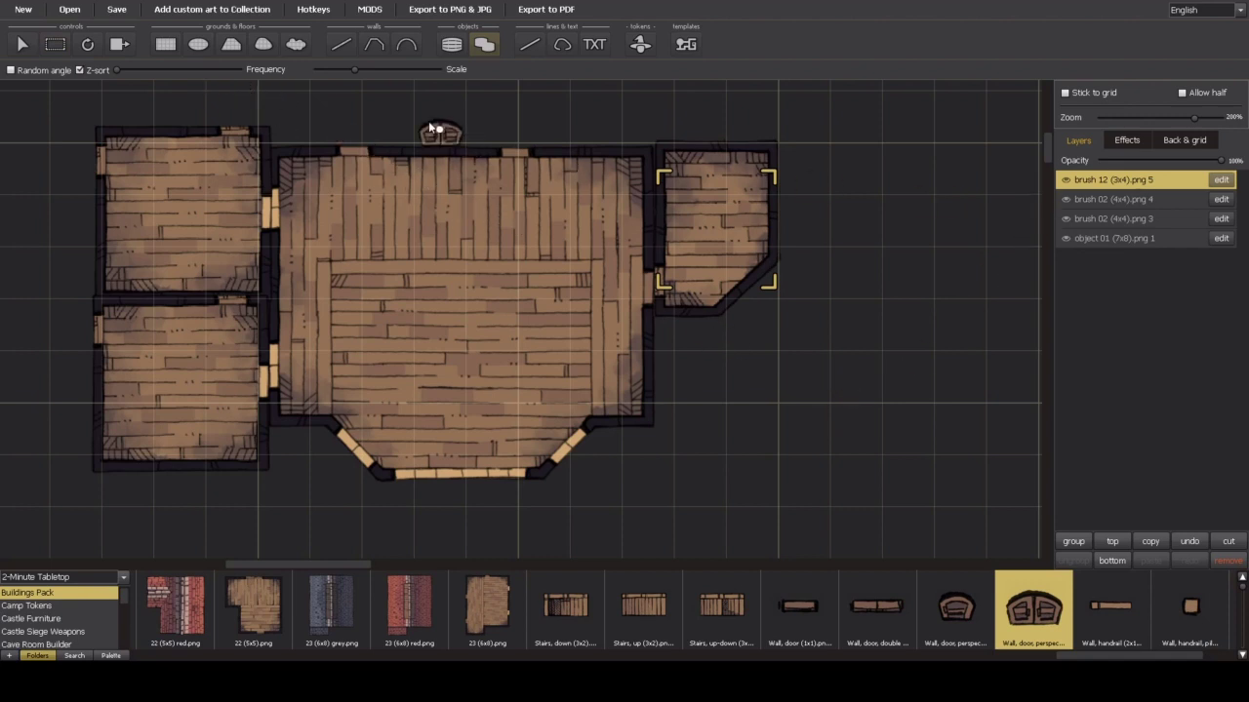
click(449, 44)
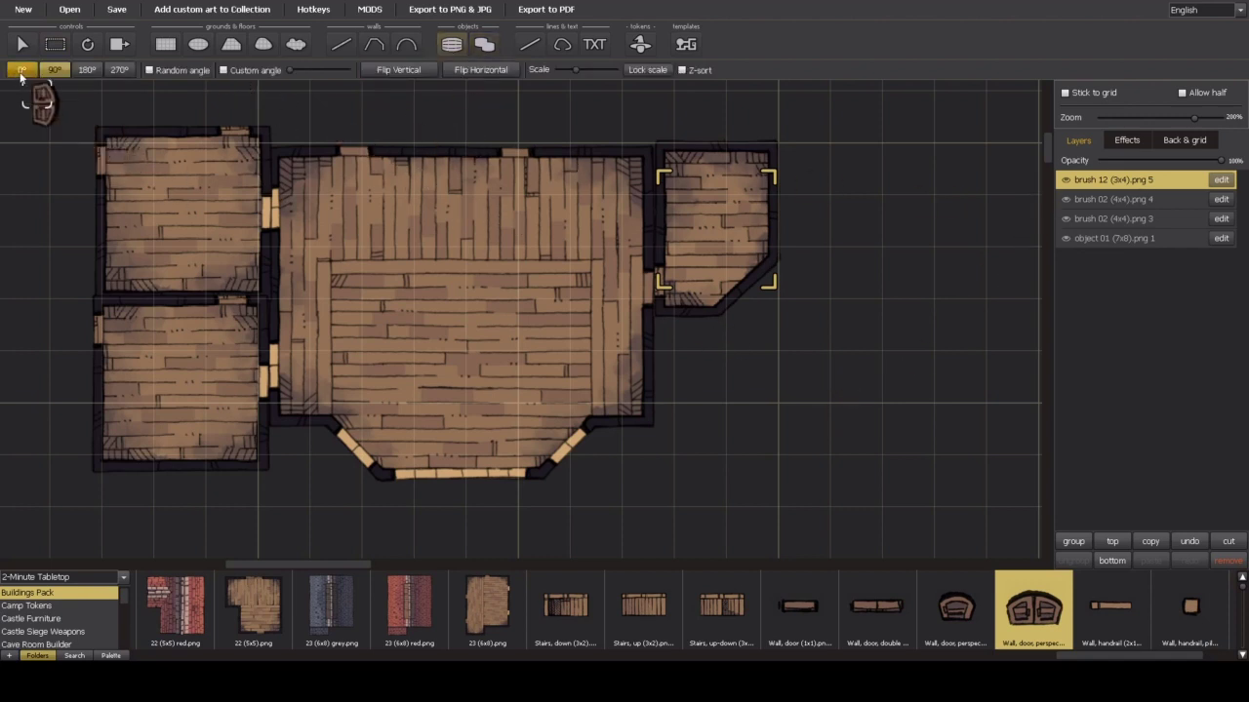
click(54, 69)
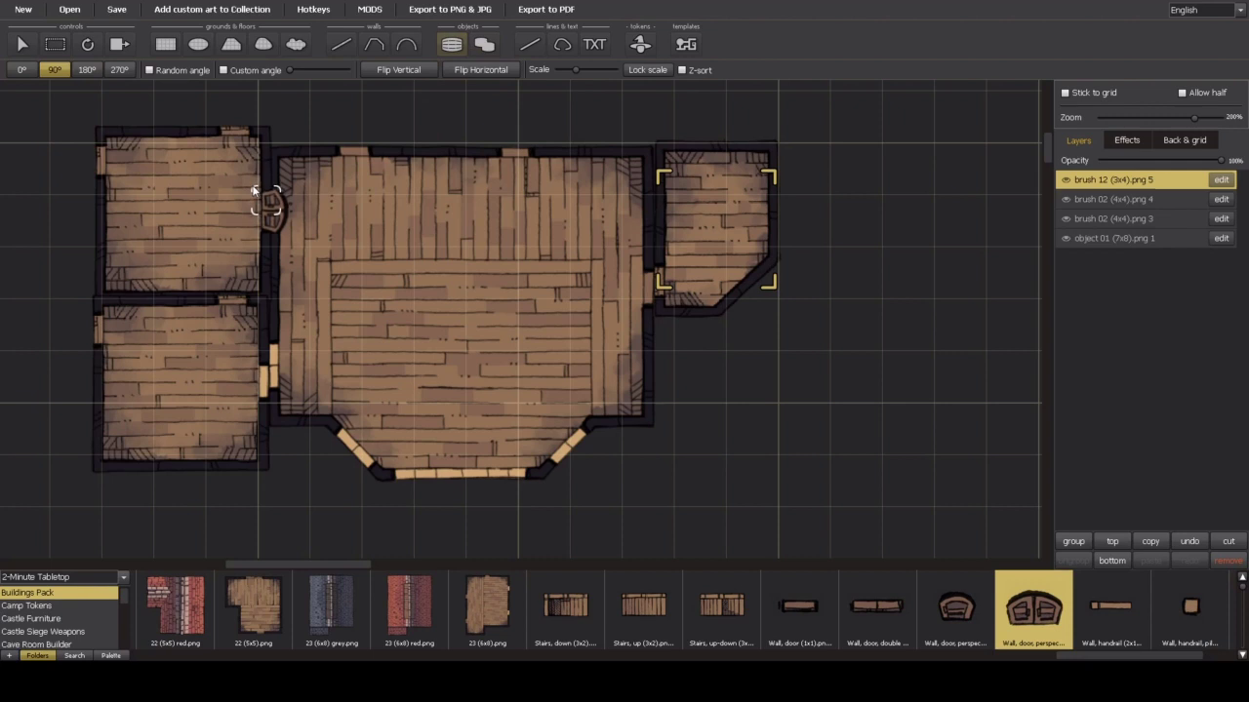
click(258, 195)
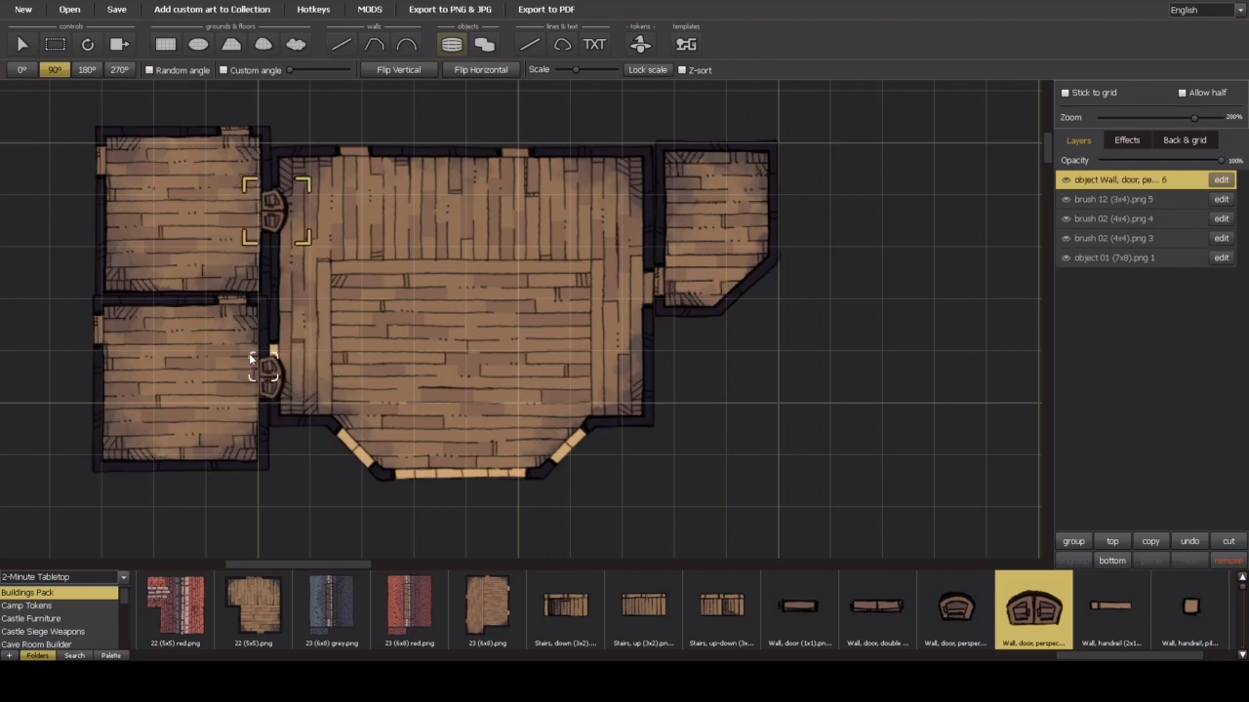
click(250, 358)
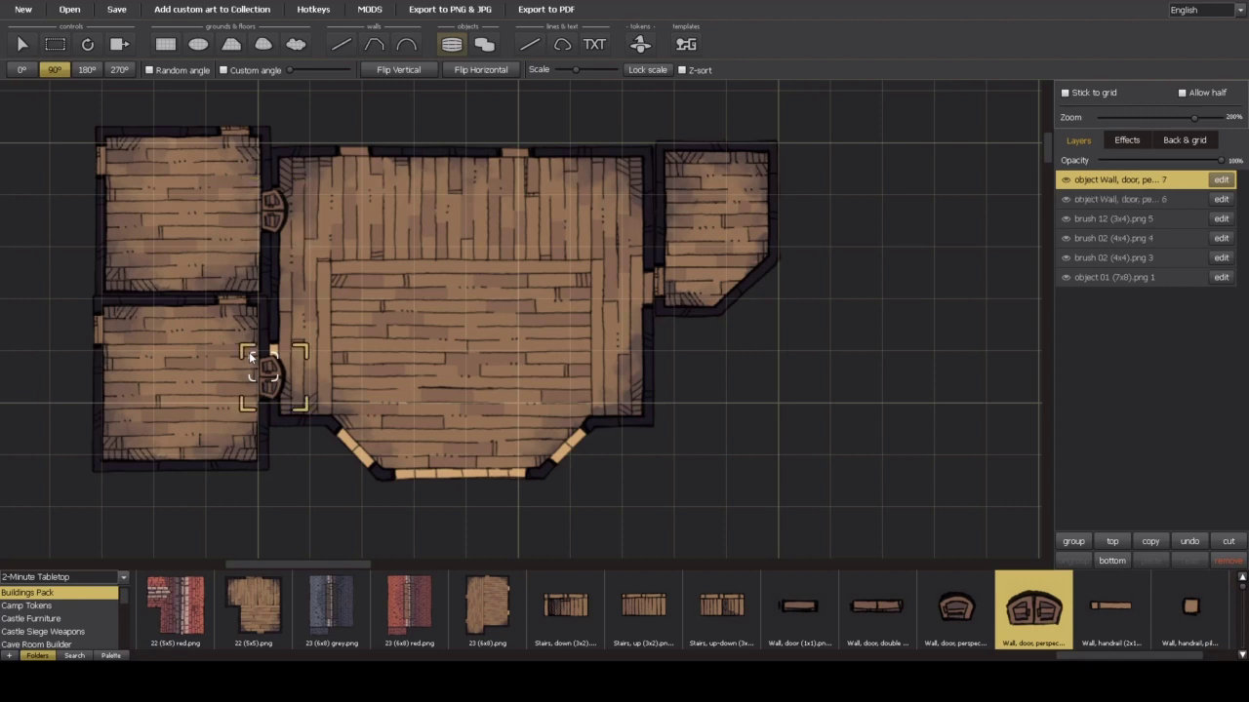
click(636, 267)
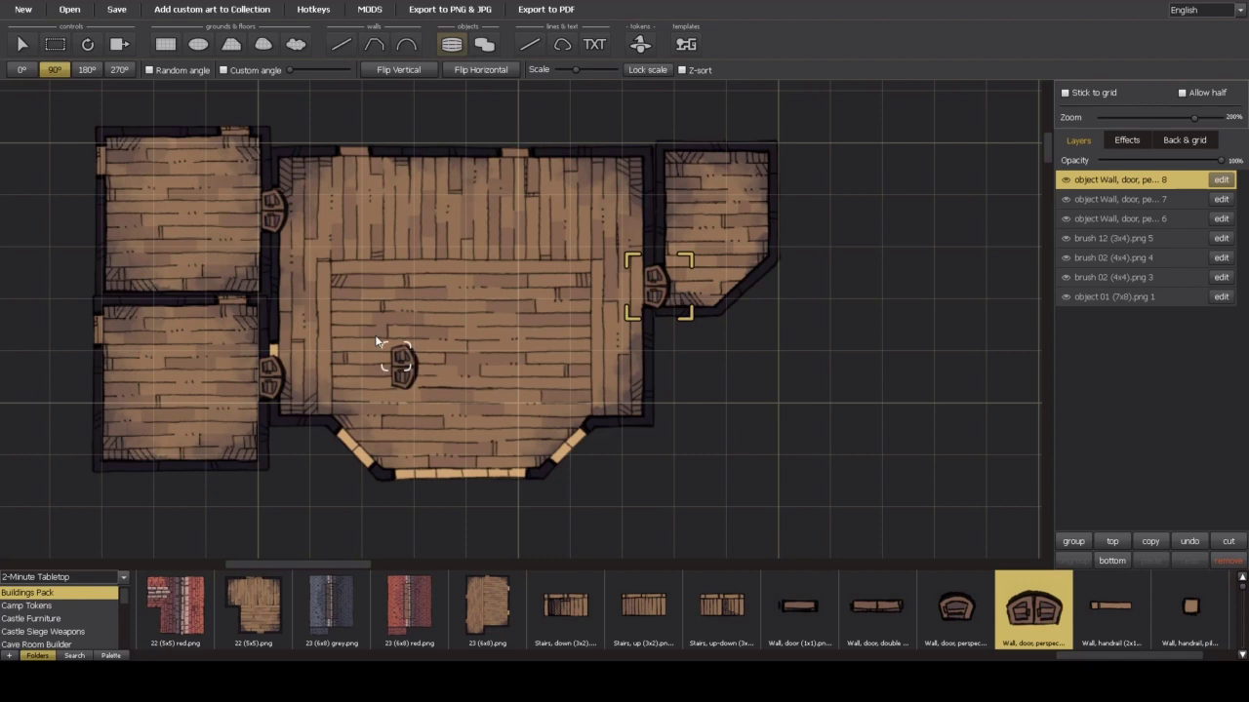
Step: Add a 180°-rotated double door in the hall's top wall
click(90, 72)
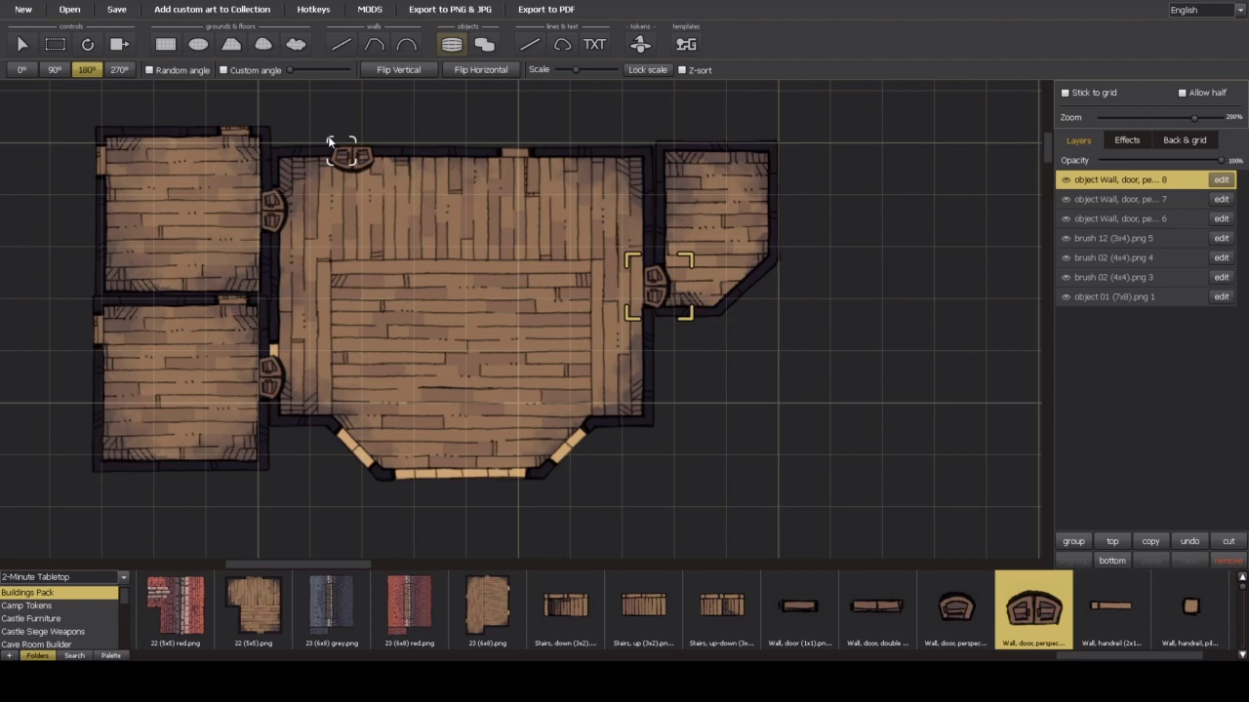
click(330, 142)
scroll(1045, 659, down, 3)
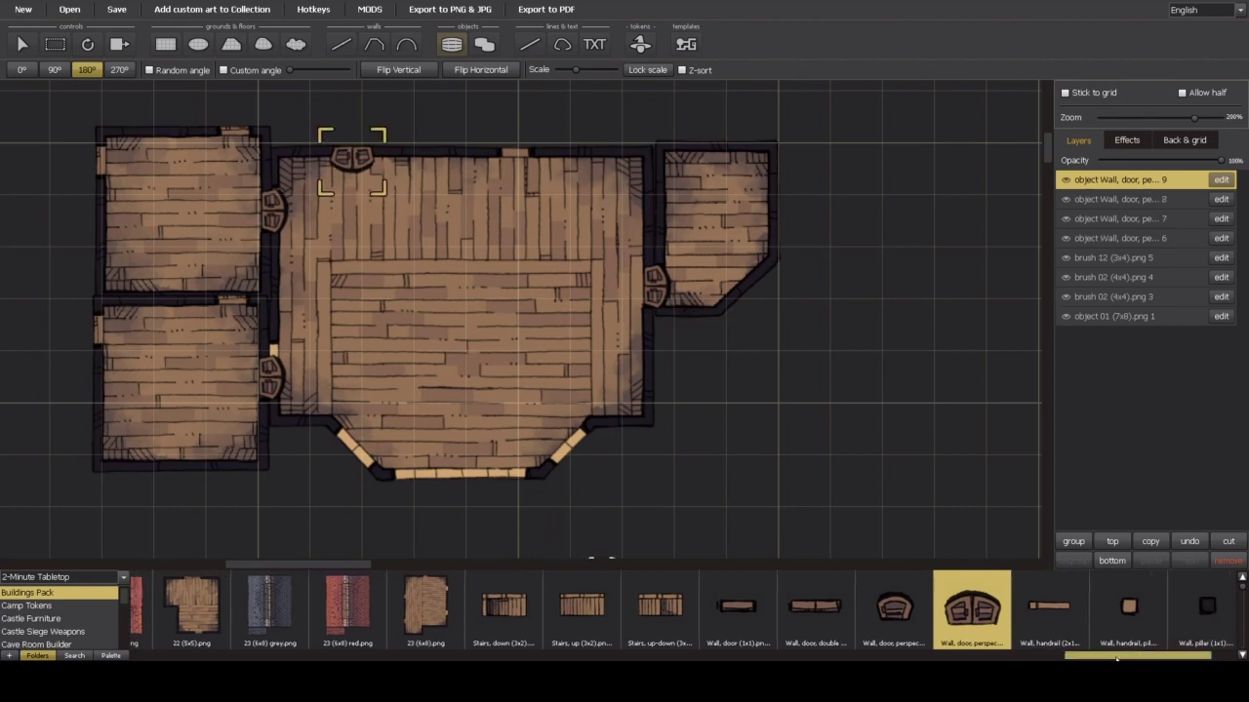
Step: Fill the hall's top-wall gap and both left rooms' left-side gaps with solid 1x1 walls
click(1118, 609)
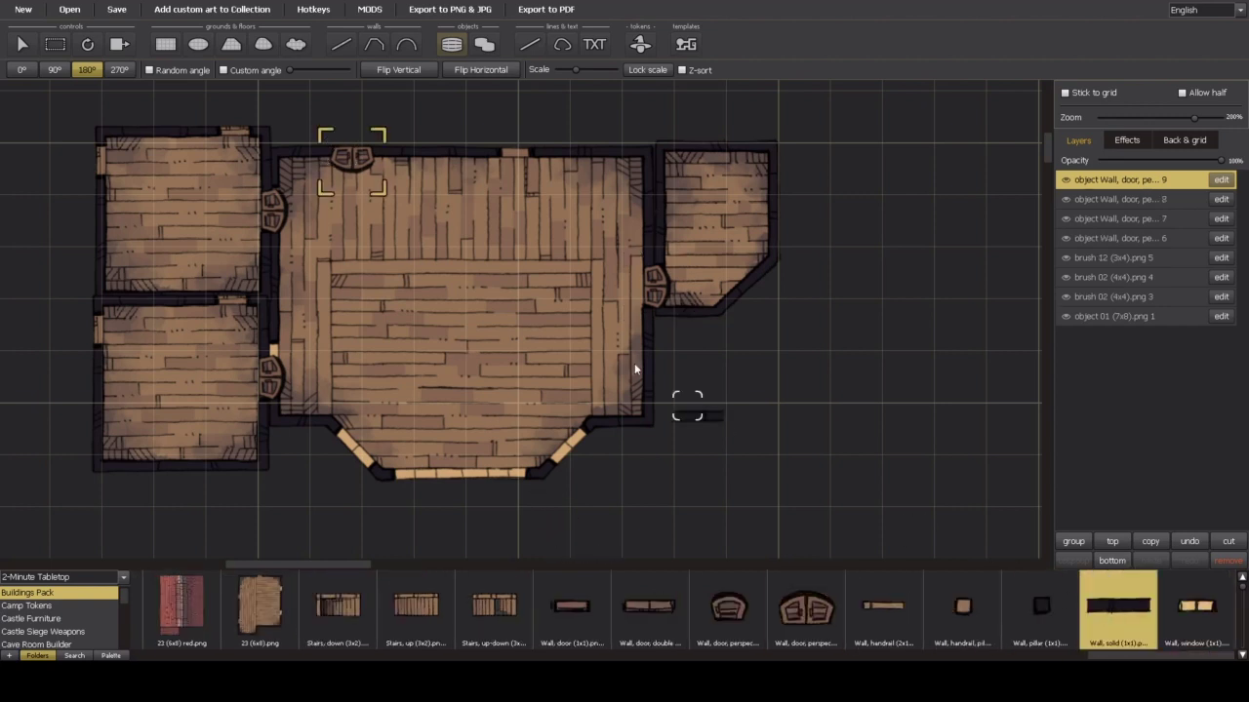
click(491, 133)
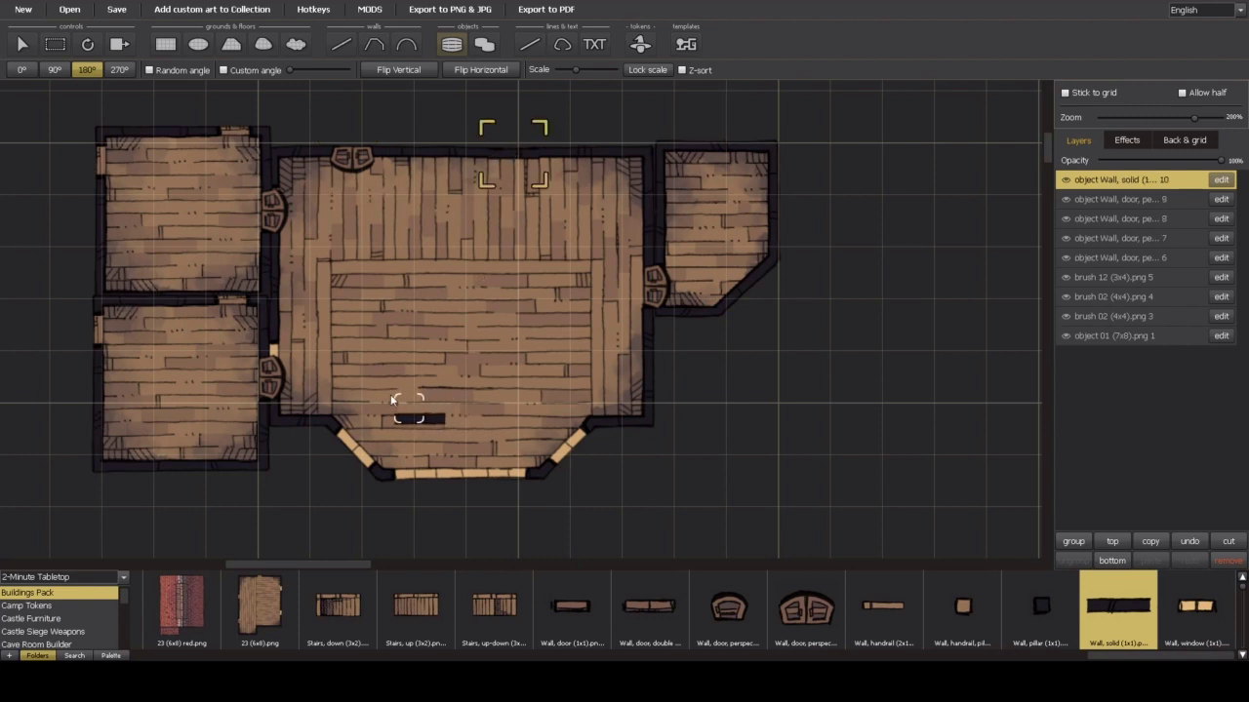
click(66, 71)
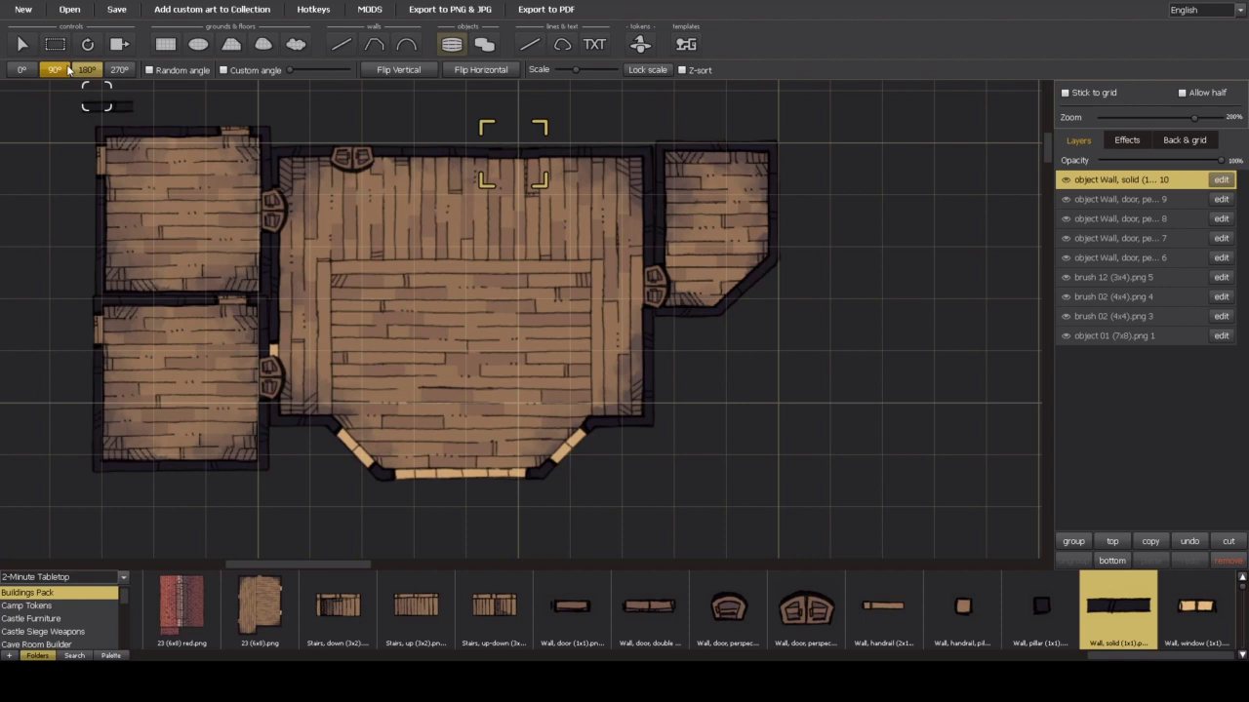
click(78, 137)
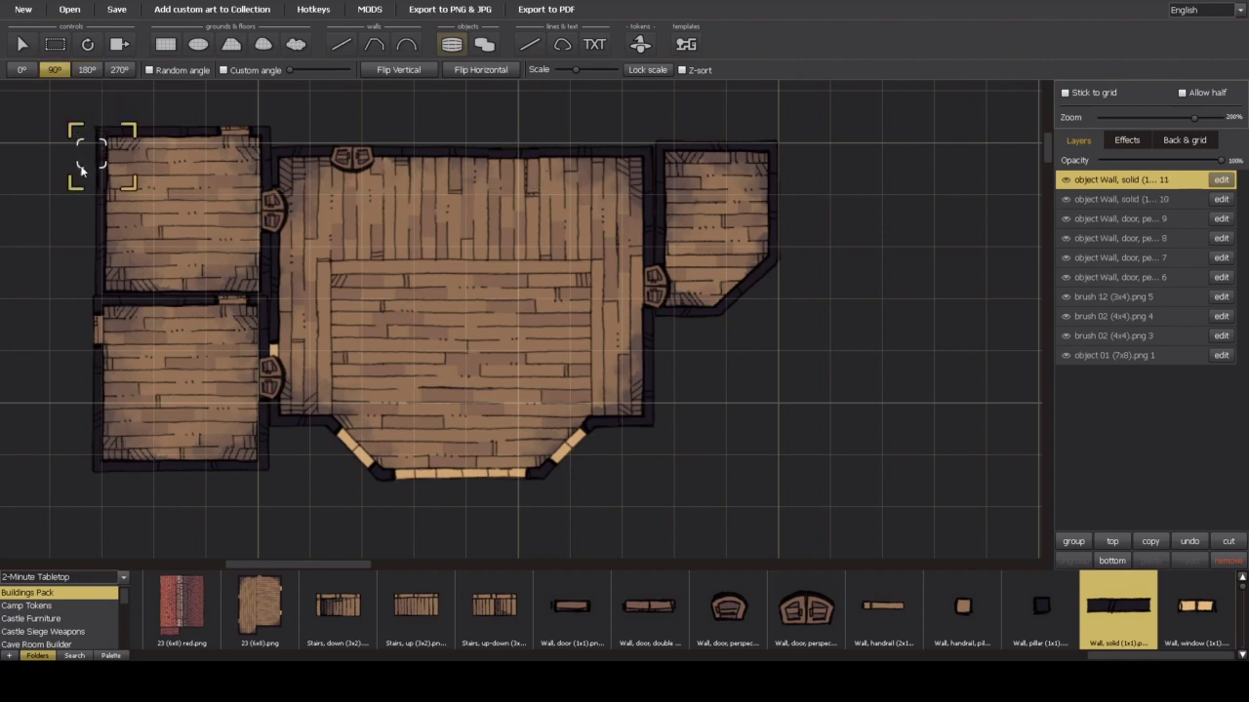
click(78, 310)
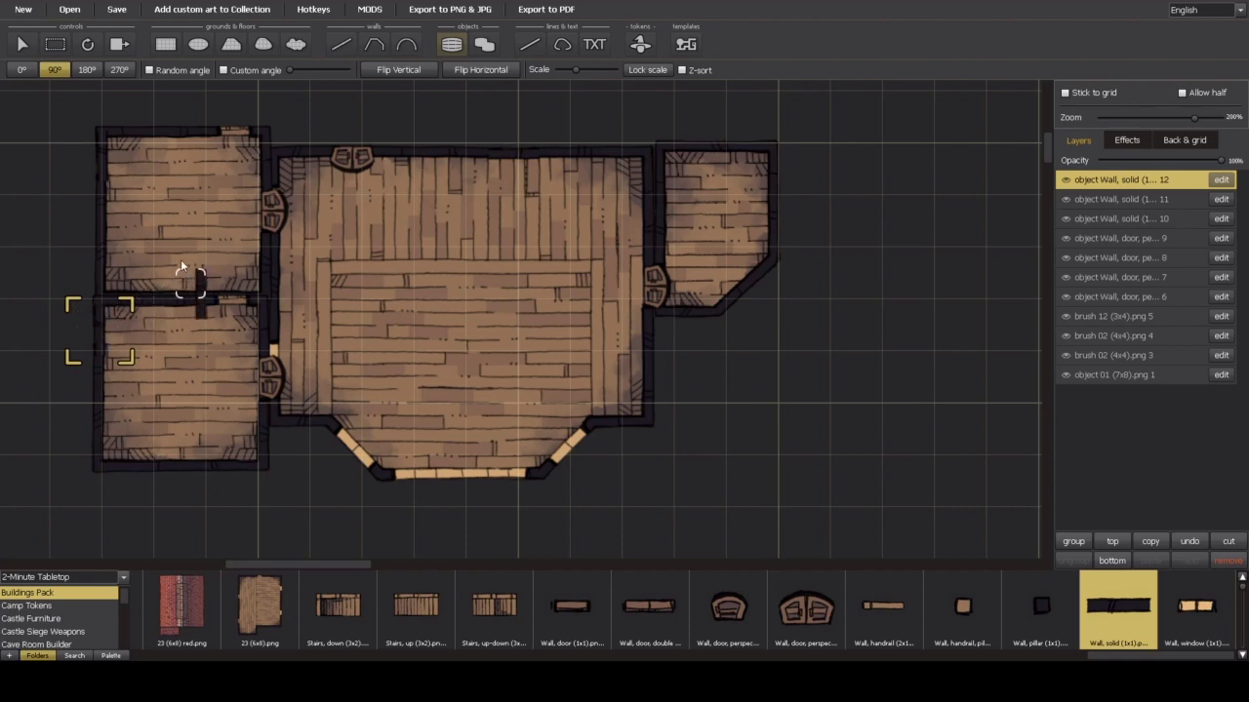
Step: Seal the upper-left room's top wall and the gap between the left rooms
click(87, 69)
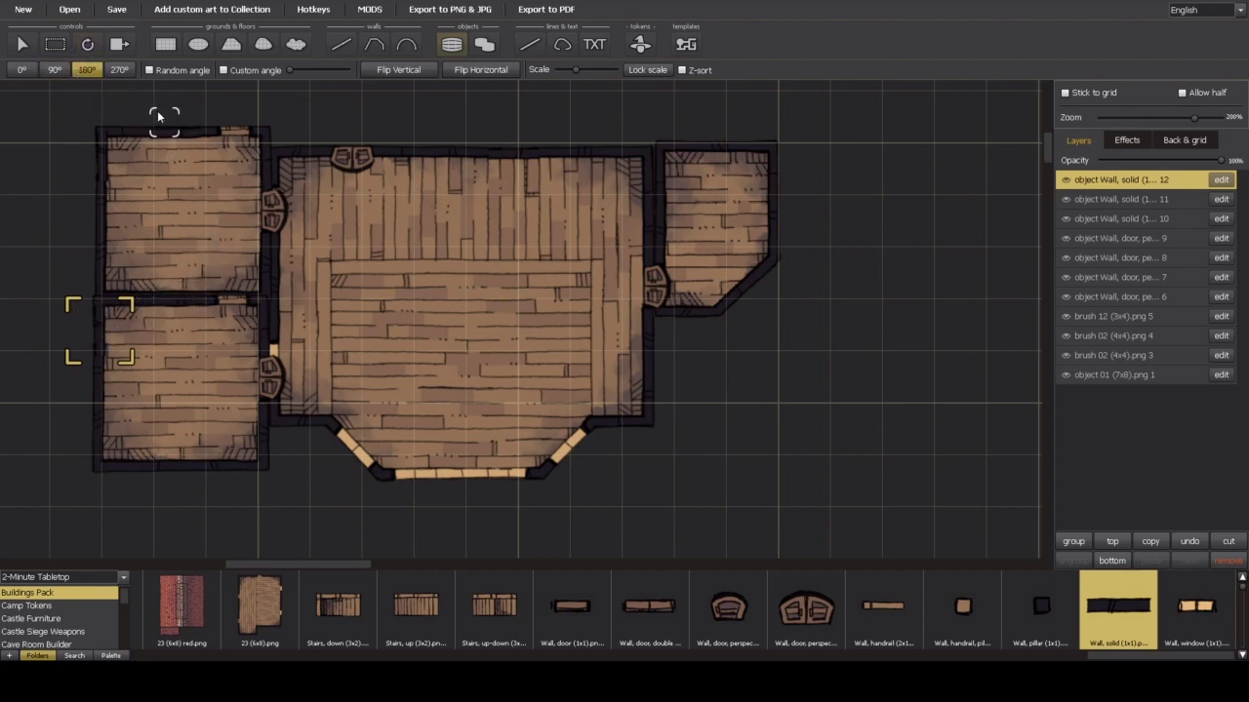
click(215, 110)
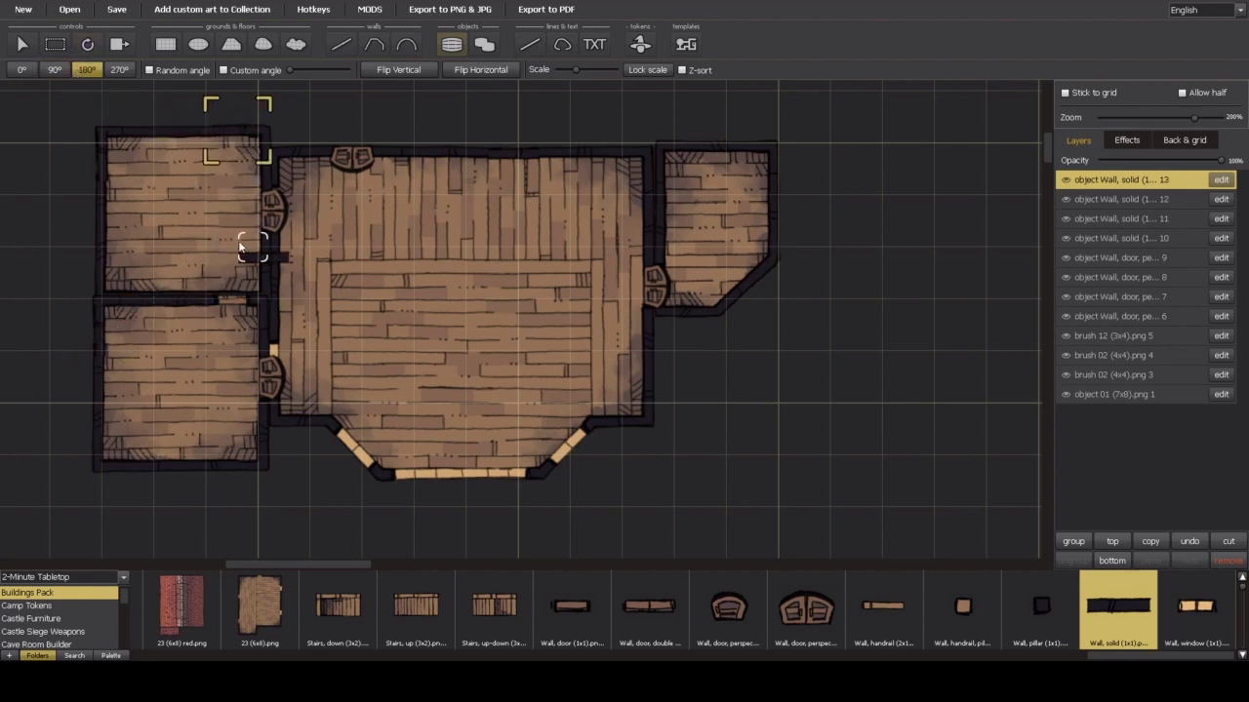
click(201, 274)
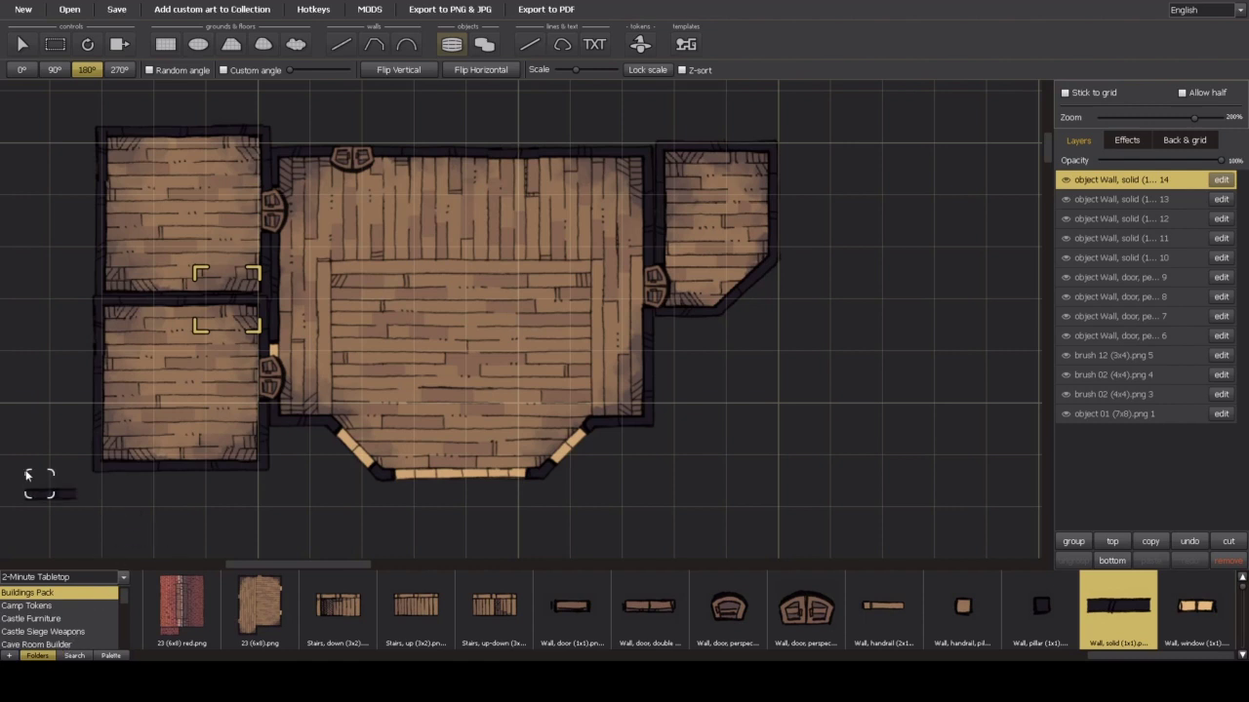
Step: Glance at the Camp Tokens and Castle Furniture assets, then return to Buildings Pack
click(62, 607)
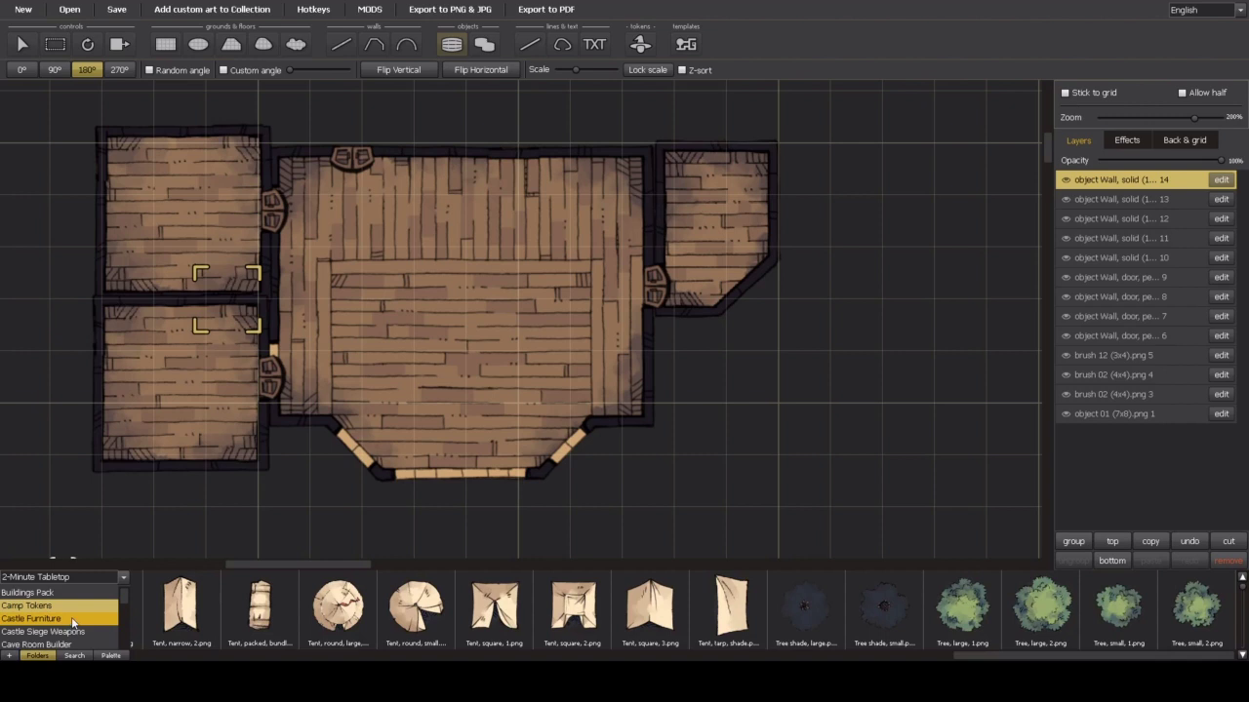
click(72, 622)
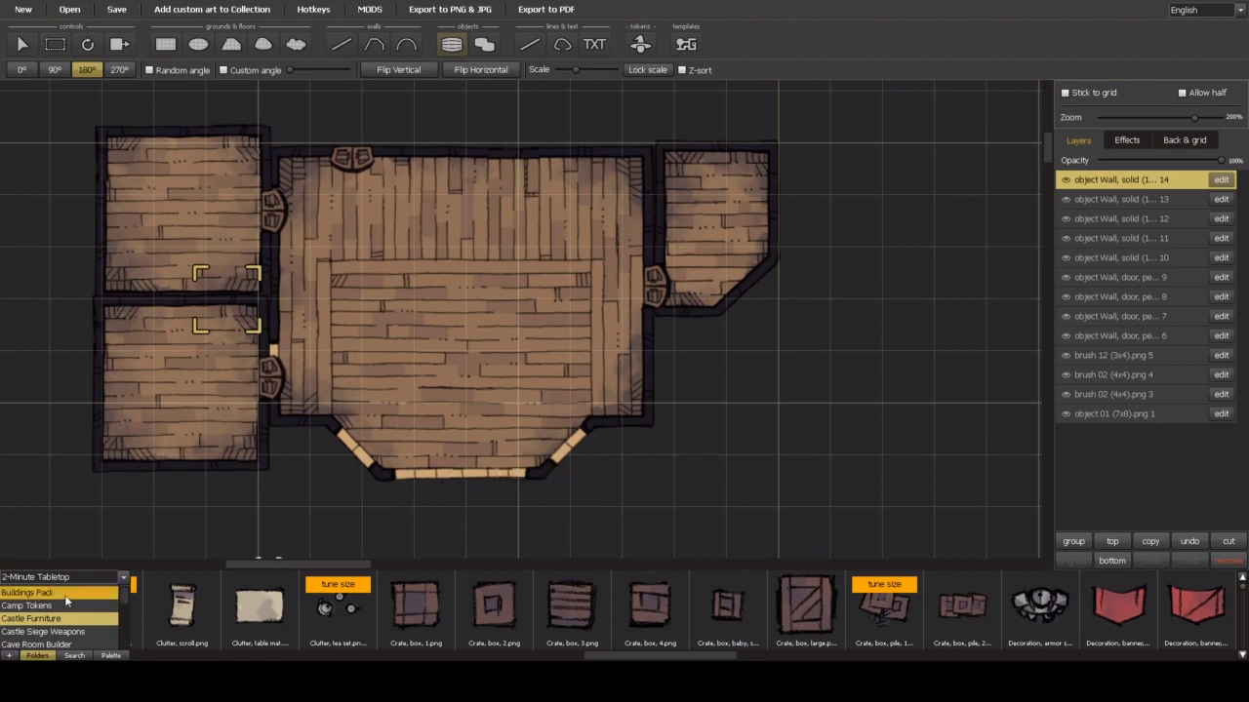
click(39, 592)
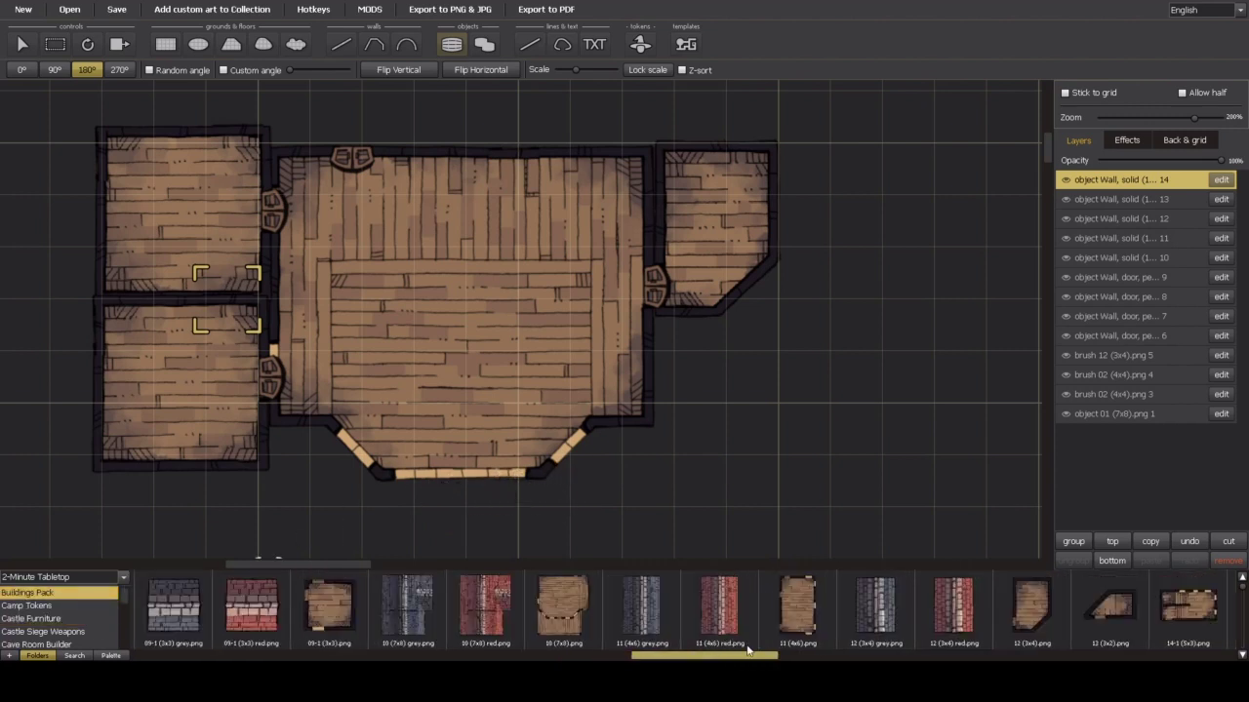
scroll(1222, 625, down, 5)
Step: Add three solid 1x1 wall pieces along the bay's bottom wall, then show Castle Furniture
click(1118, 606)
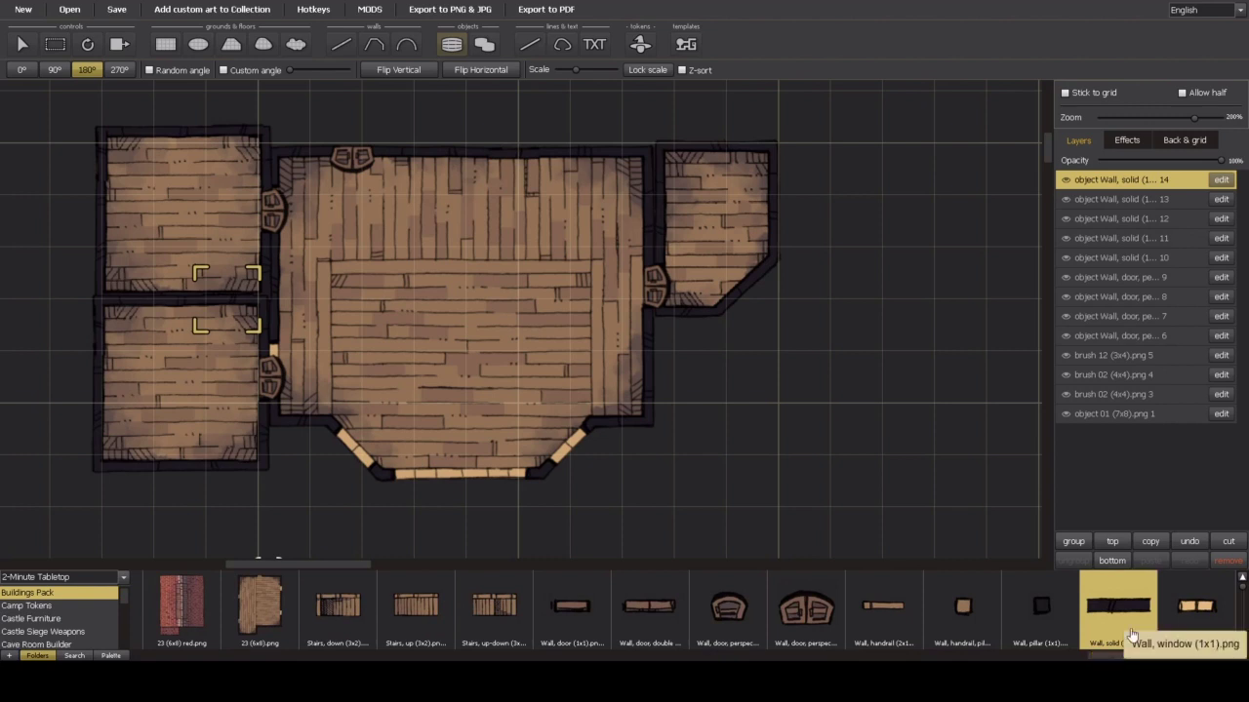
click(398, 450)
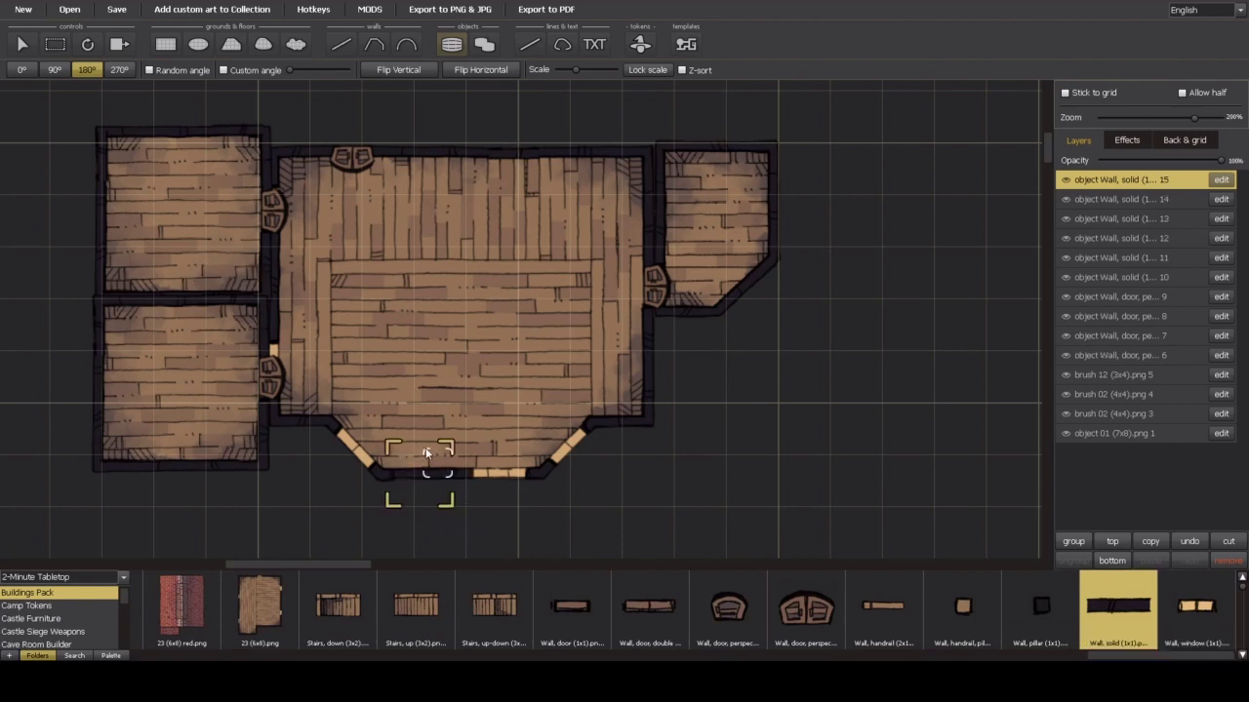
click(427, 451)
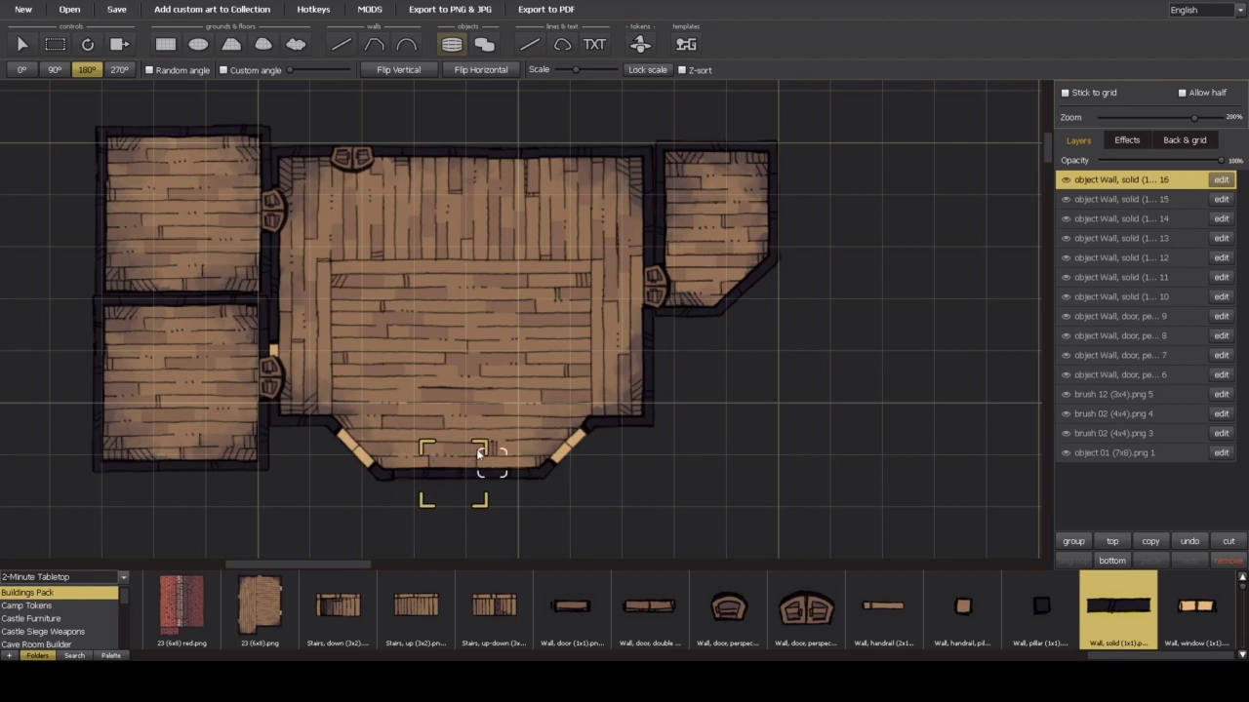
click(480, 452)
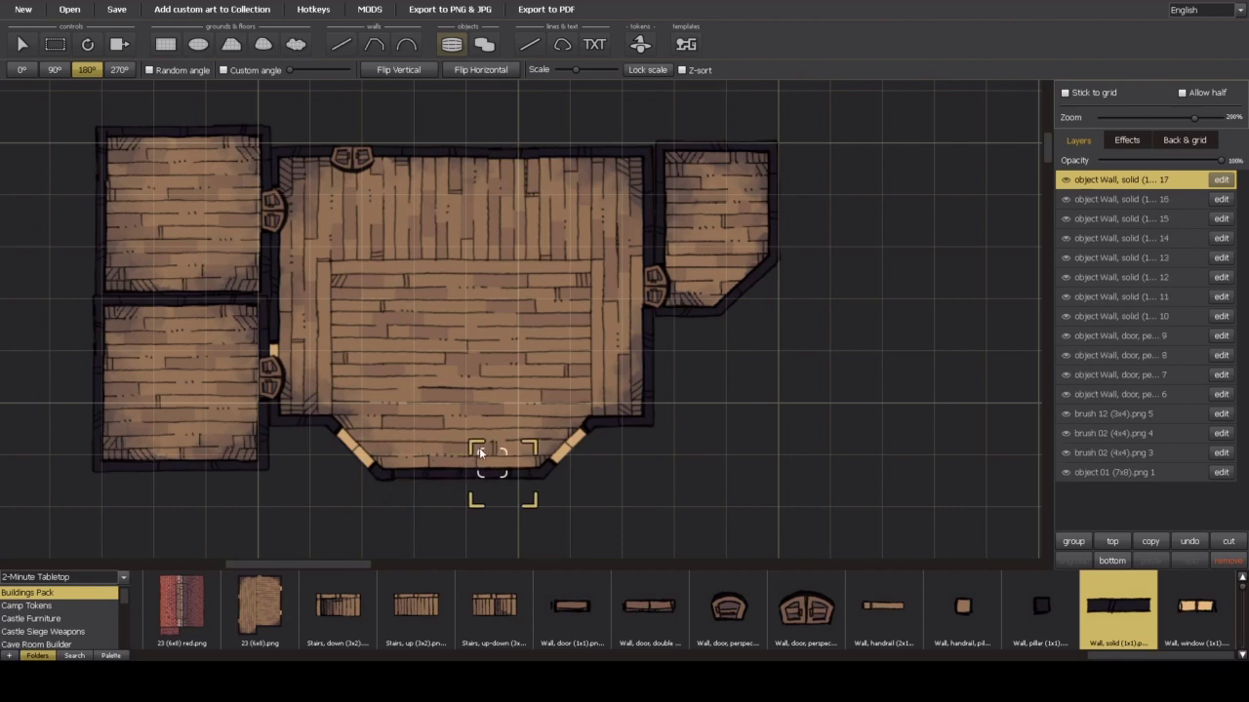
click(95, 618)
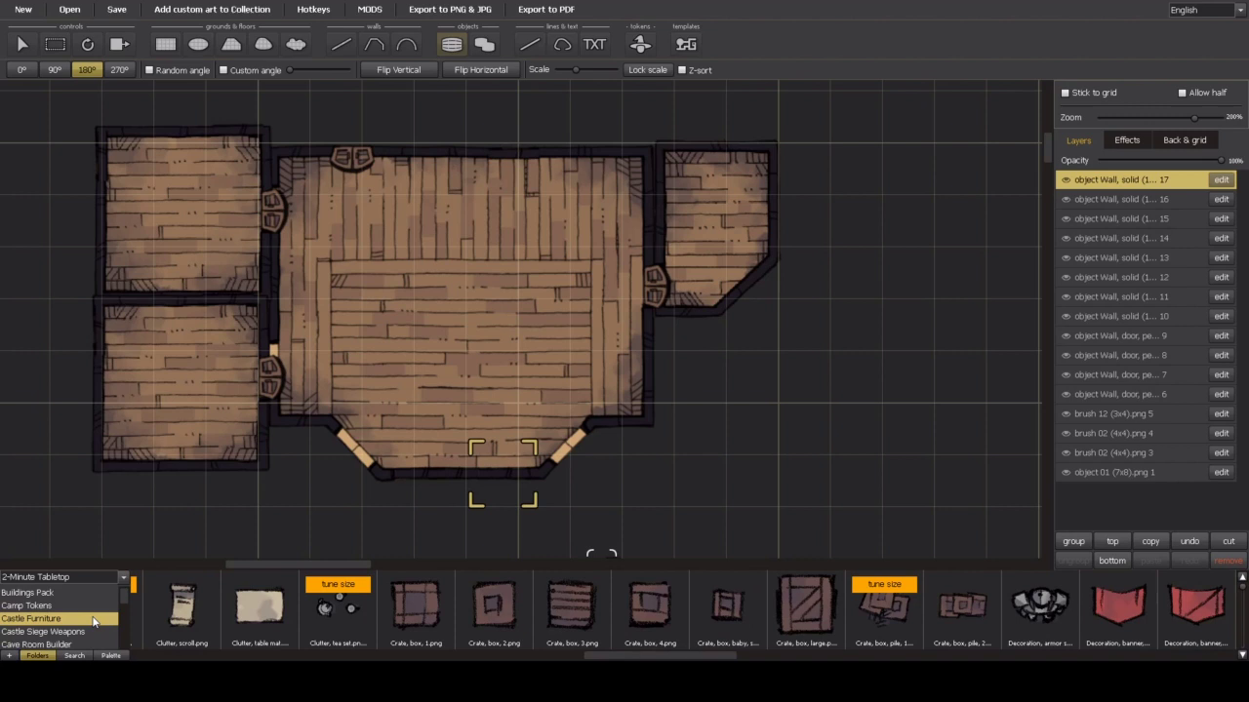
Step: Place a fireplace against the bay's bottom wall with a taxidermy mount beside it
drag(660, 655, 841, 654)
click(697, 639)
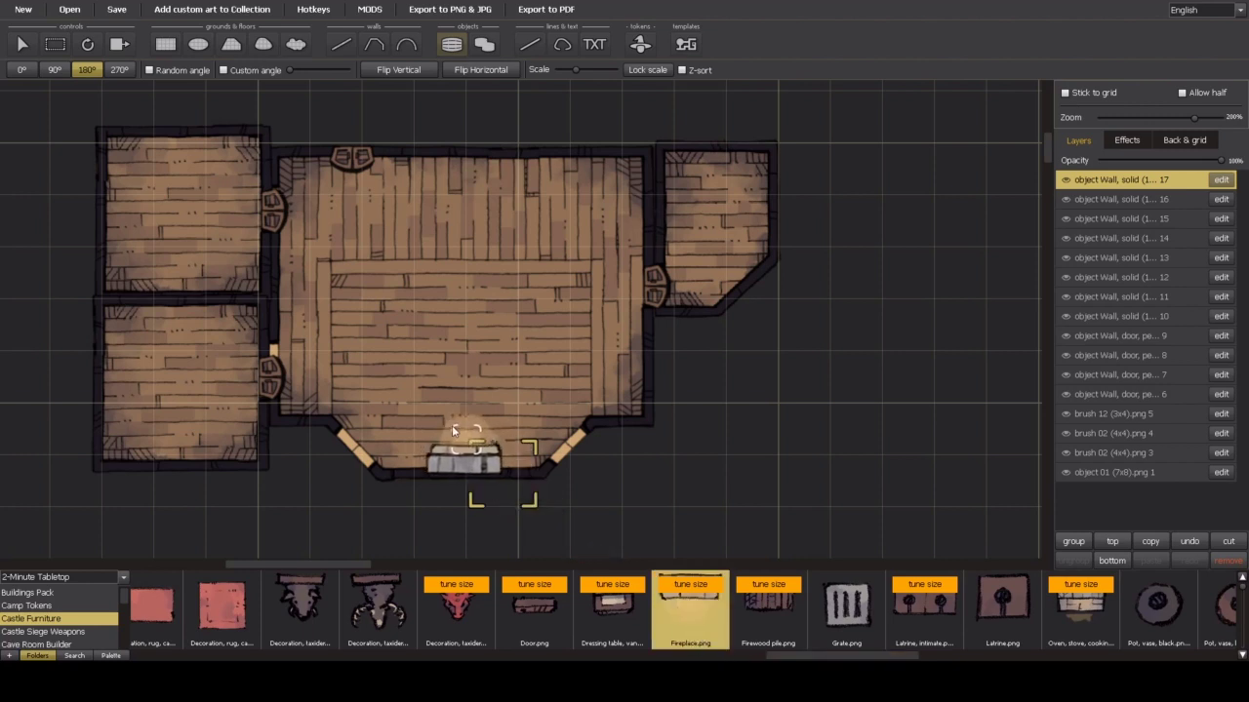
click(449, 434)
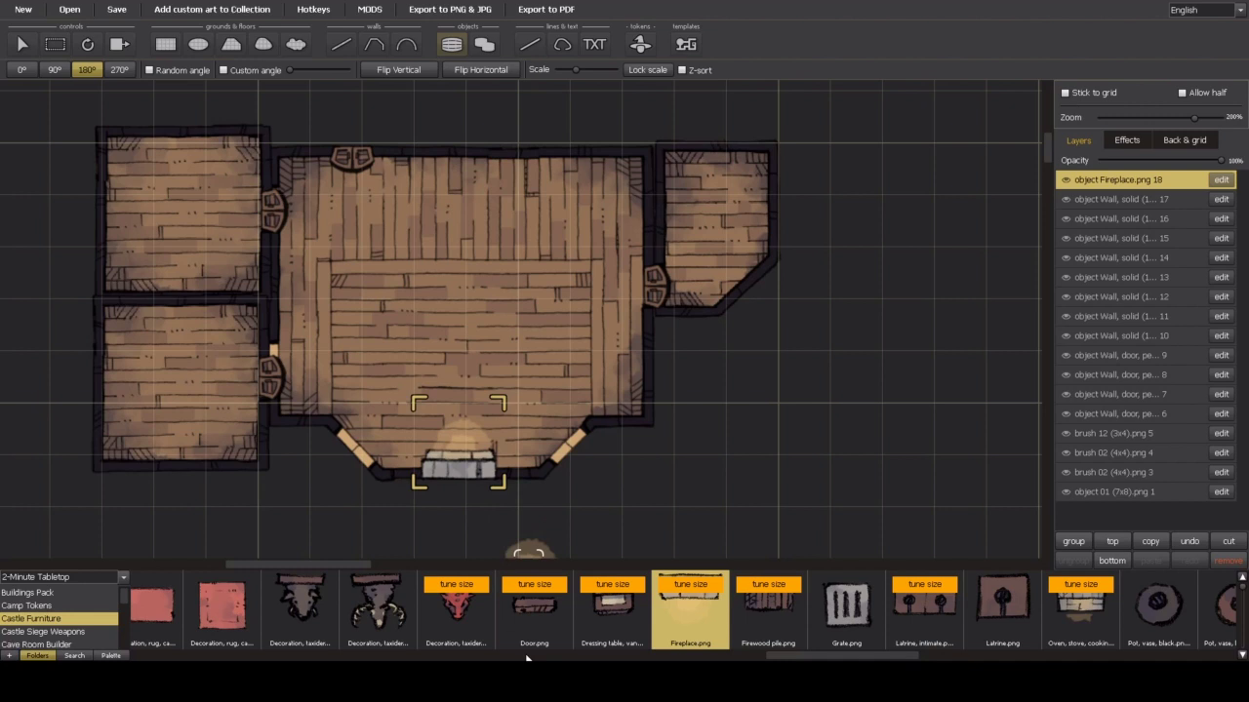
click(384, 619)
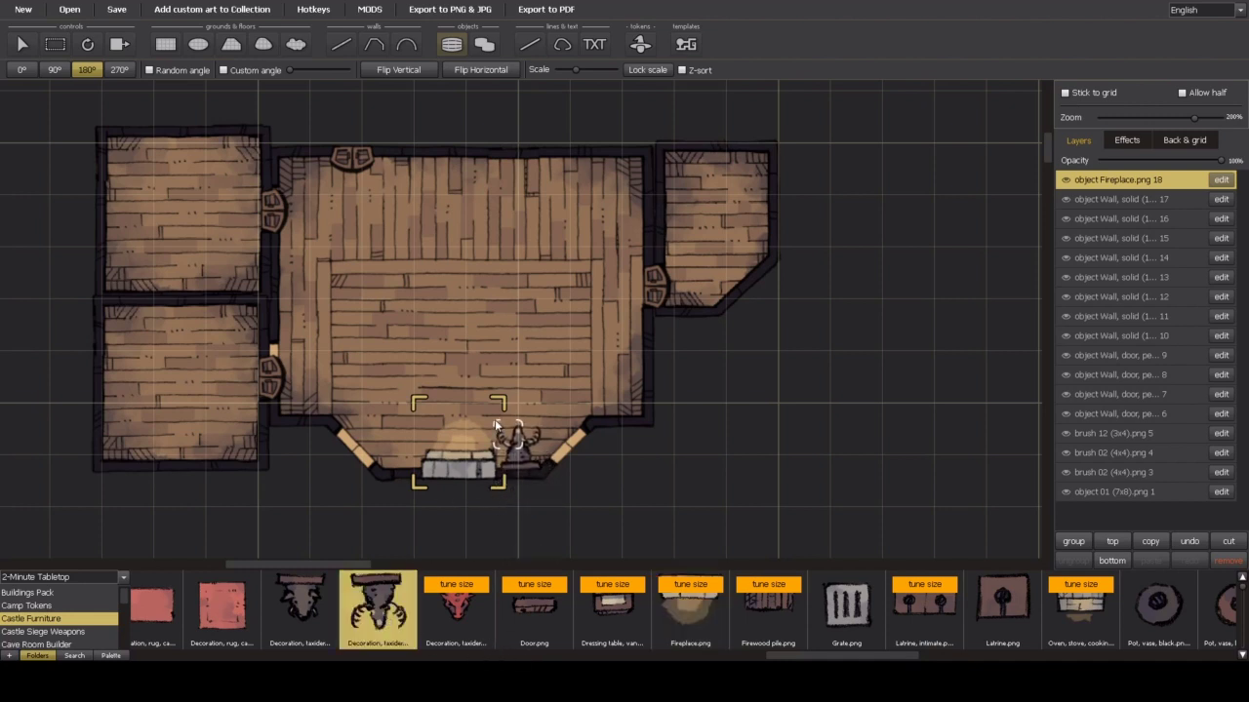
click(500, 431)
Step: Mount a slightly shrunk red trophy, rotated 90°, on the hall's east wall
click(442, 584)
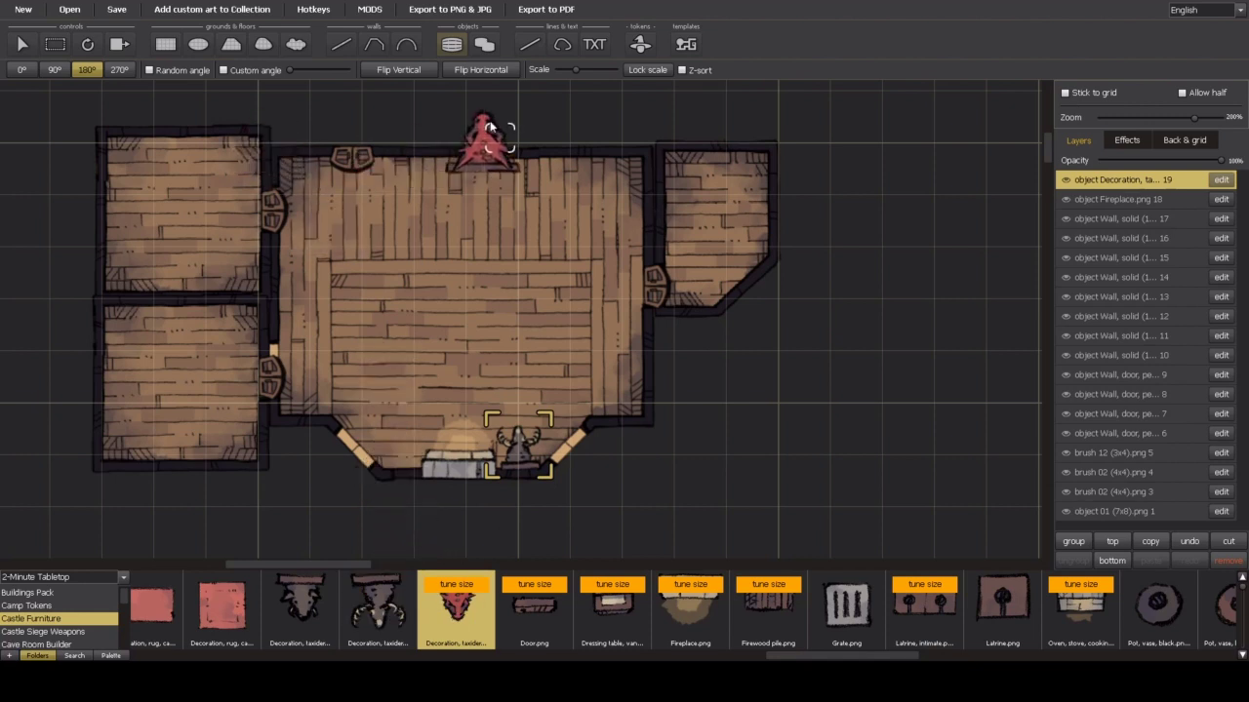
drag(577, 69, 572, 69)
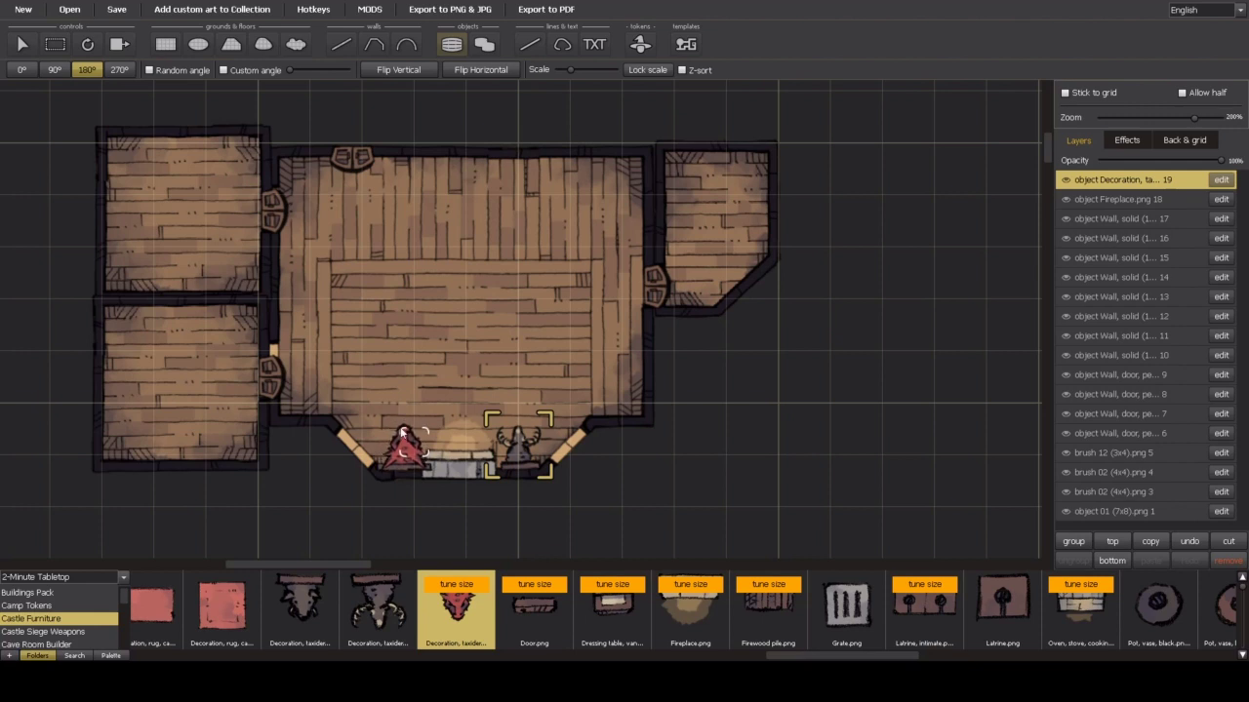
click(51, 70)
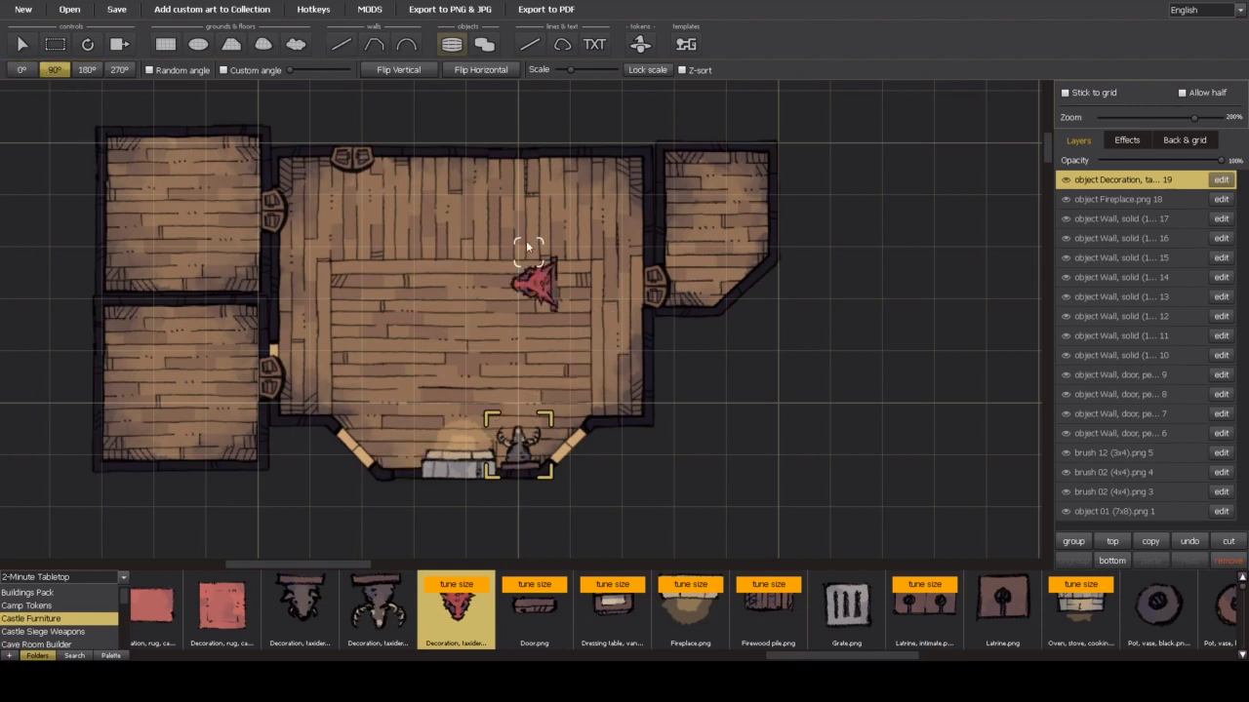
click(605, 296)
Step: Mount the other animal trophy, rotated 180°, left of the hearth
click(296, 603)
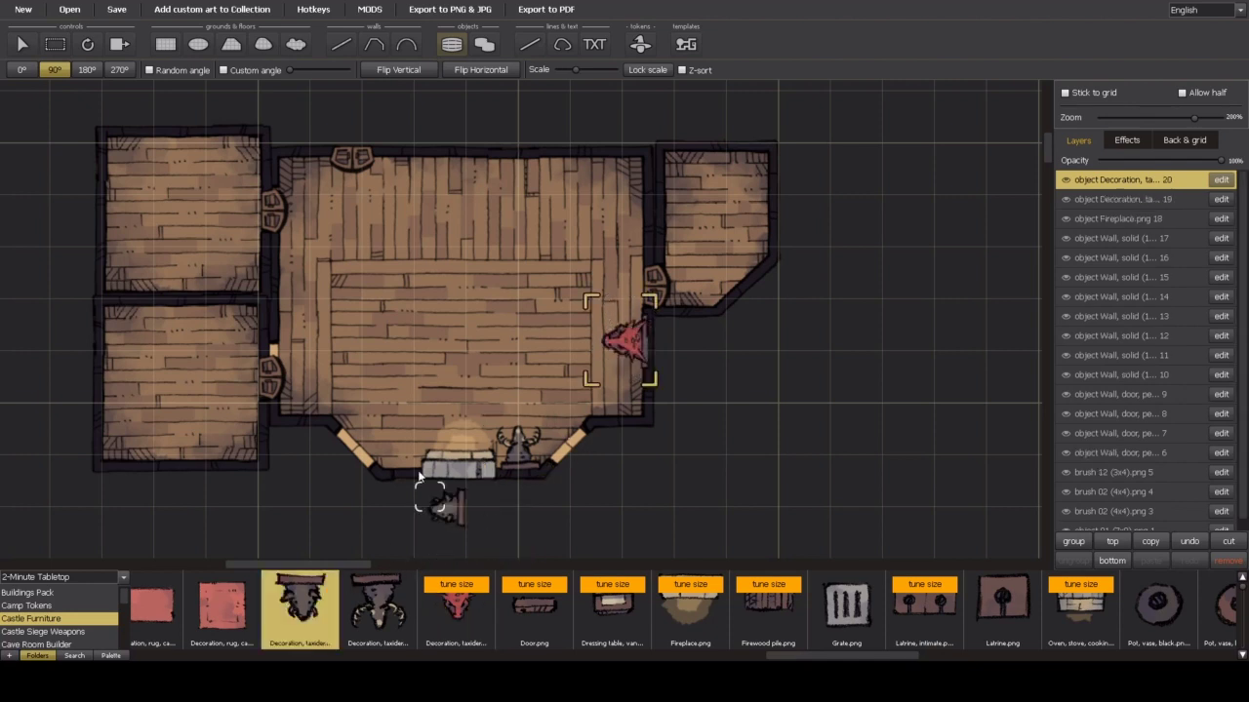
click(21, 70)
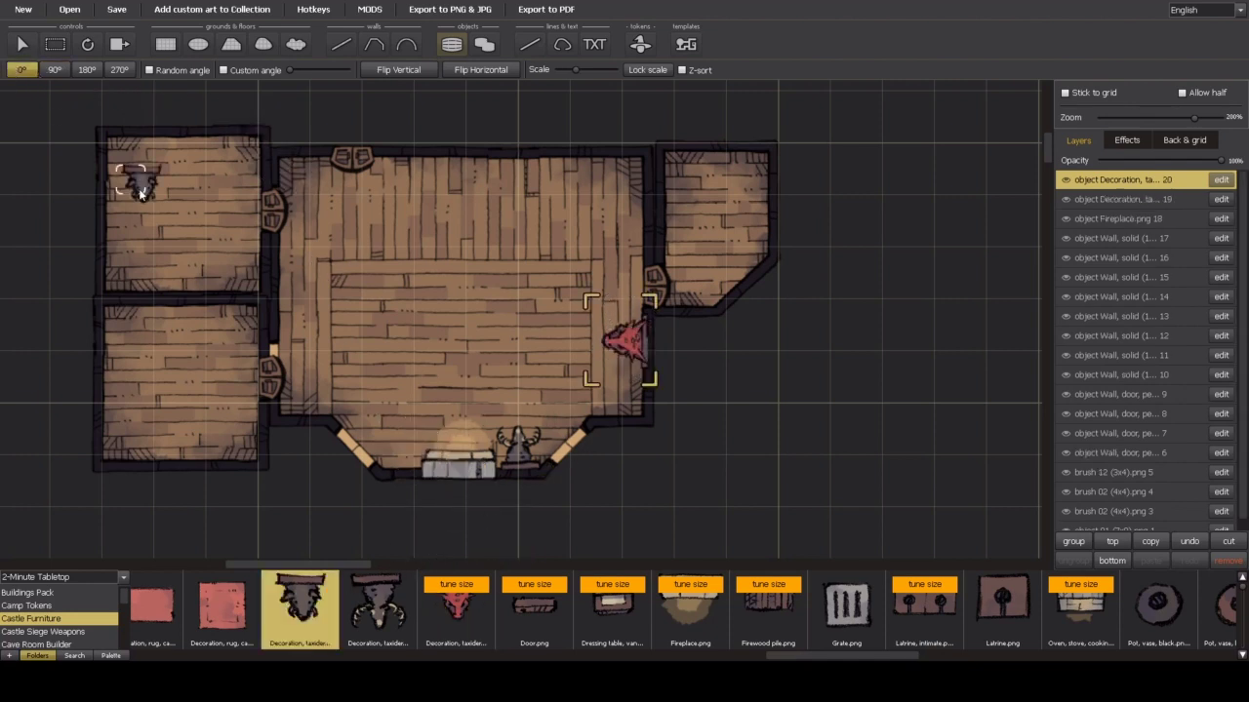
click(87, 70)
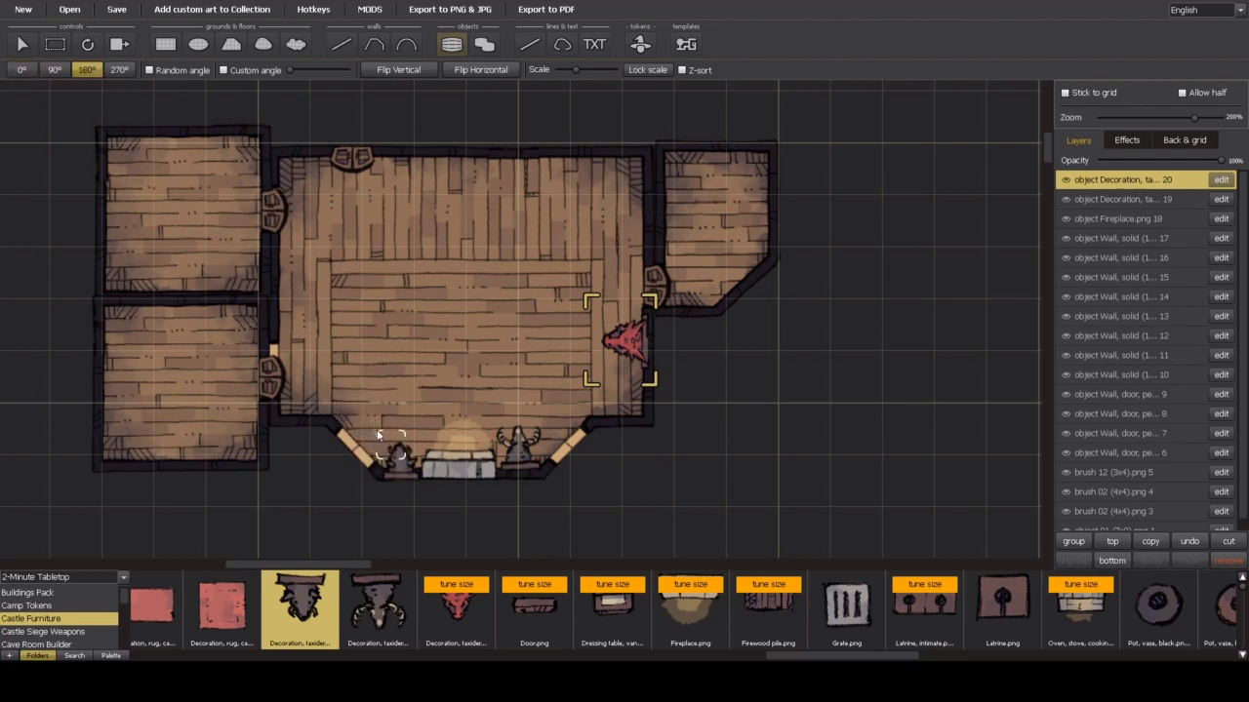
click(379, 433)
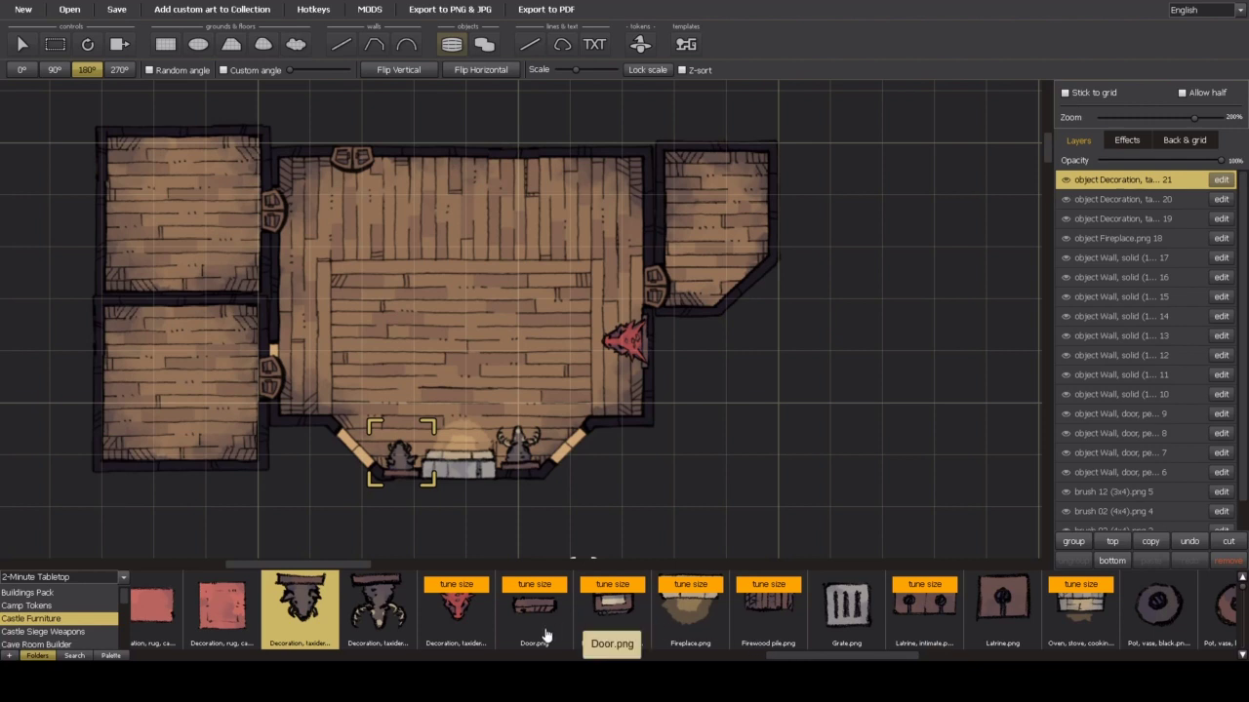
Step: Lay an enlarged red rug in the hall centre and a firewood pile by the east wall
click(137, 634)
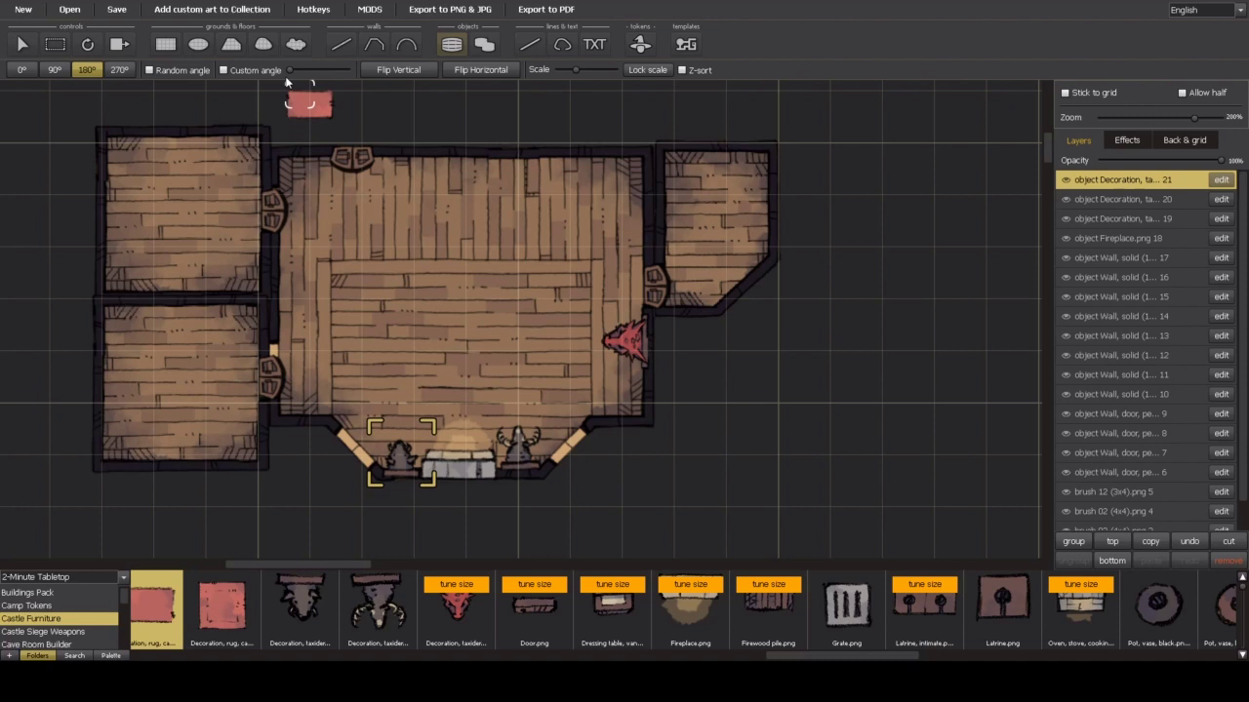
drag(569, 73, 594, 70)
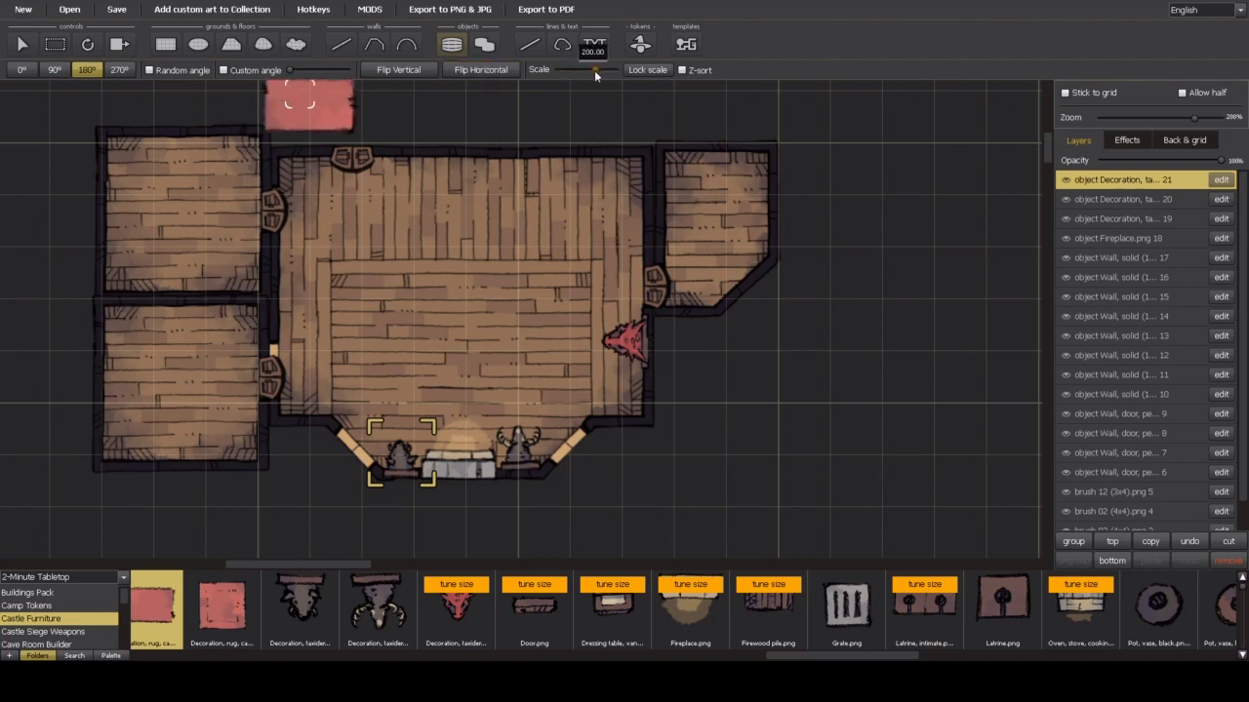
click(435, 342)
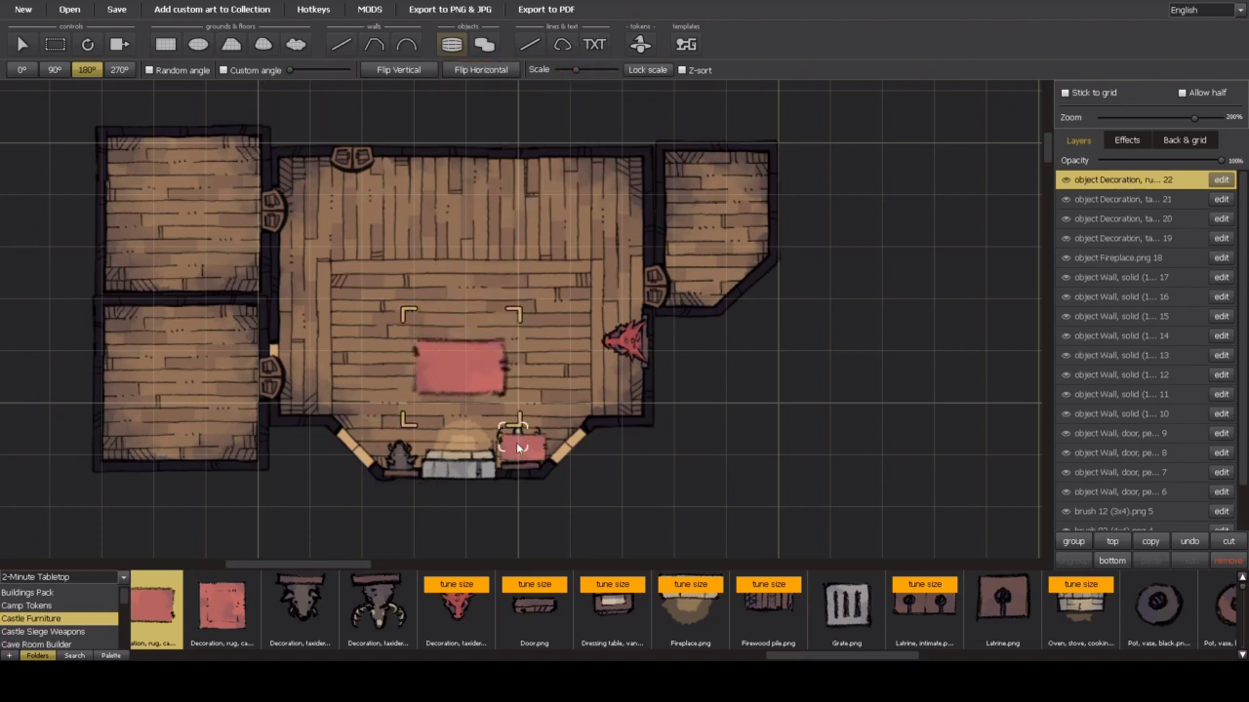
scroll(770, 624, right, 1)
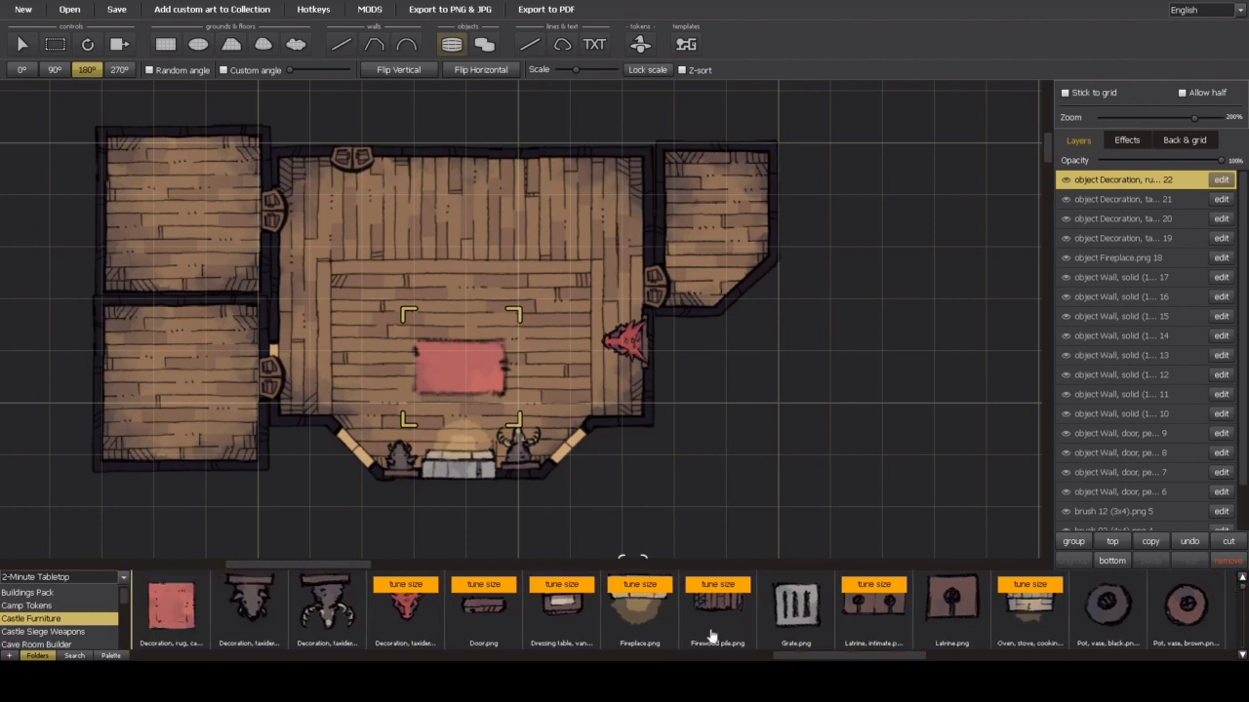
click(713, 617)
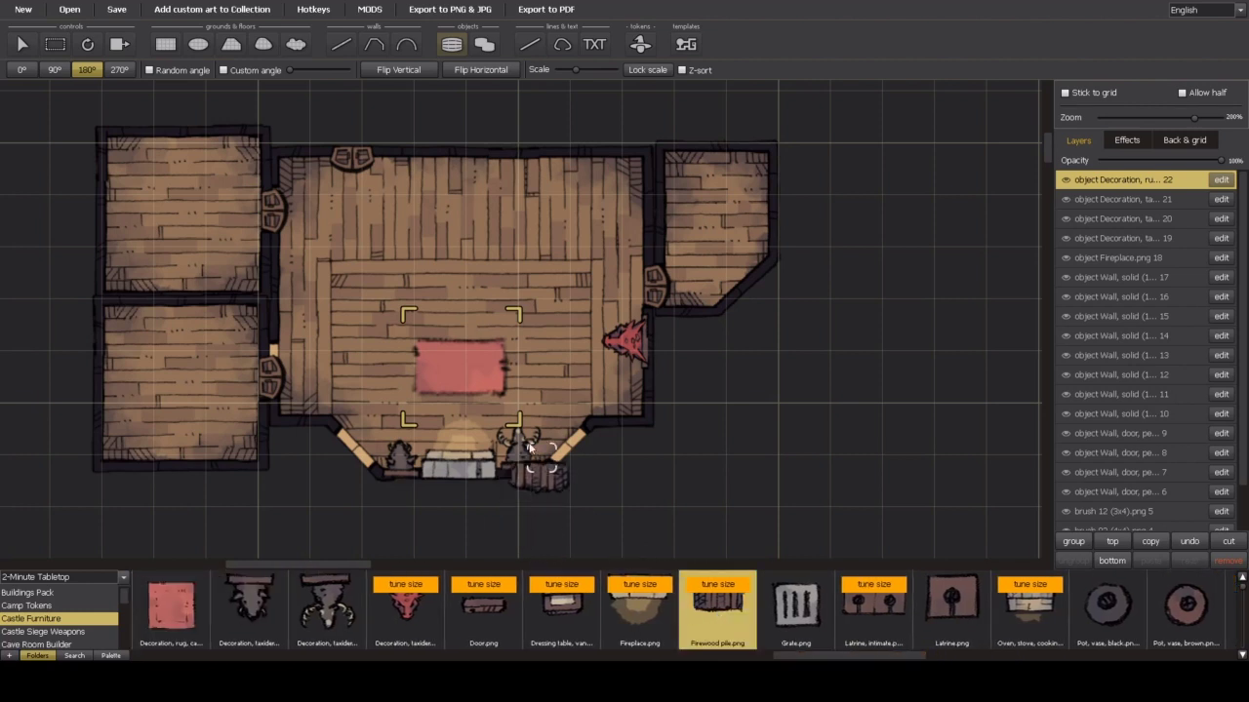
click(599, 367)
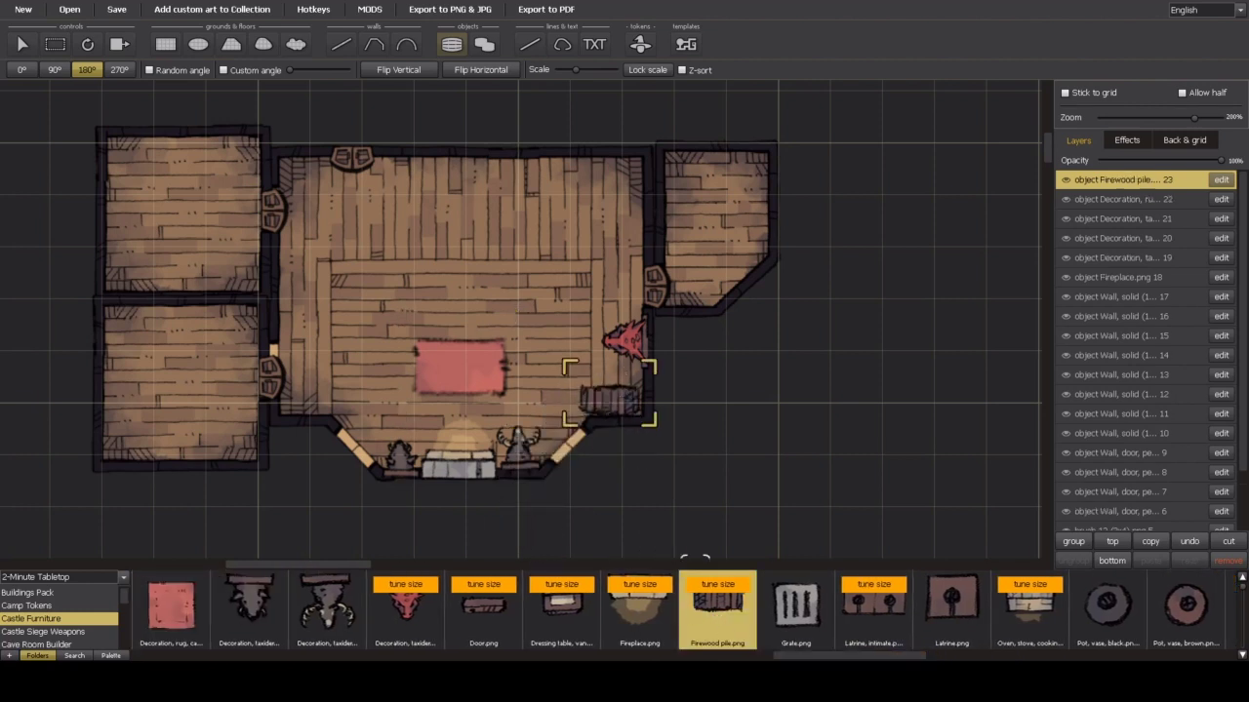
Step: Put an 80% latrine on the right room's top wall and a black pot in its corner
click(865, 620)
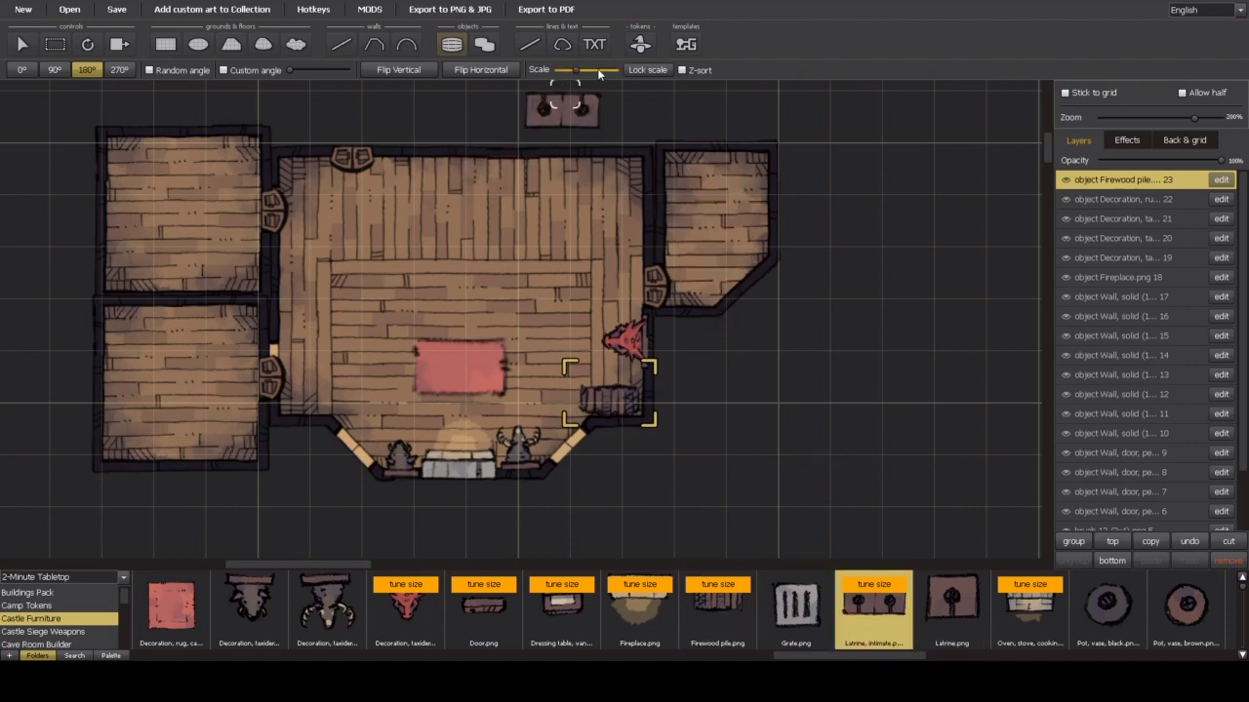
drag(576, 70, 573, 72)
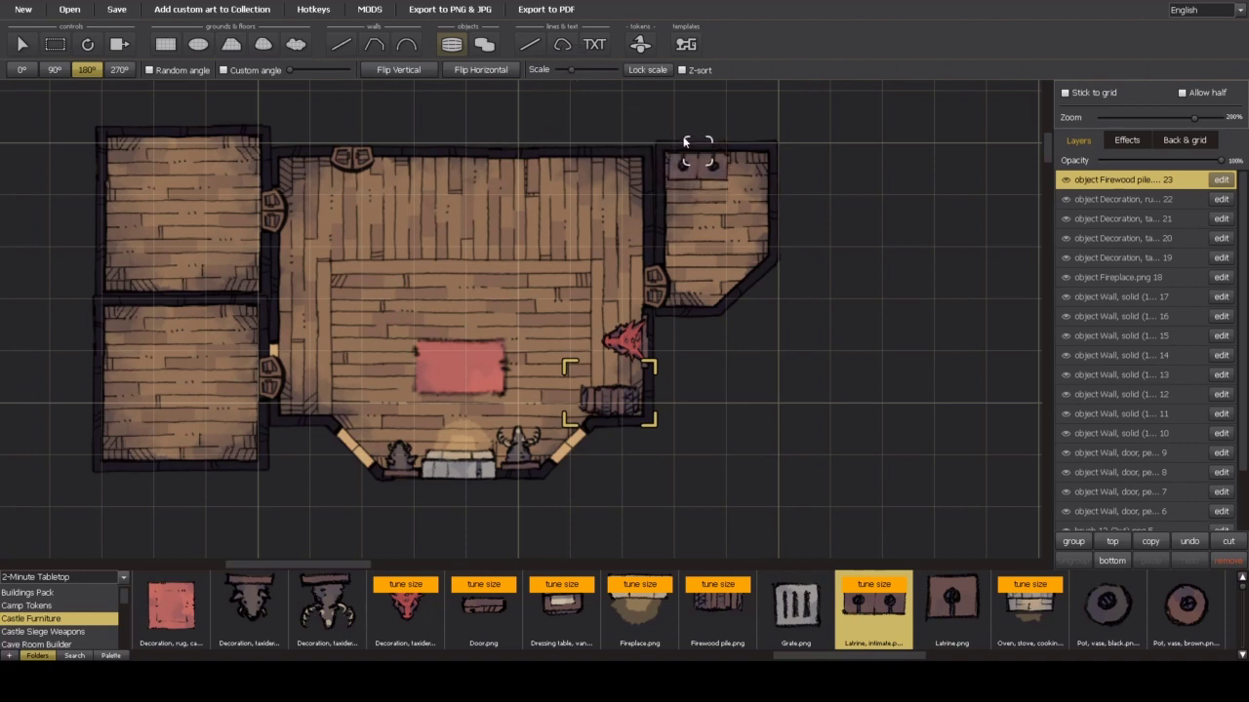
click(682, 135)
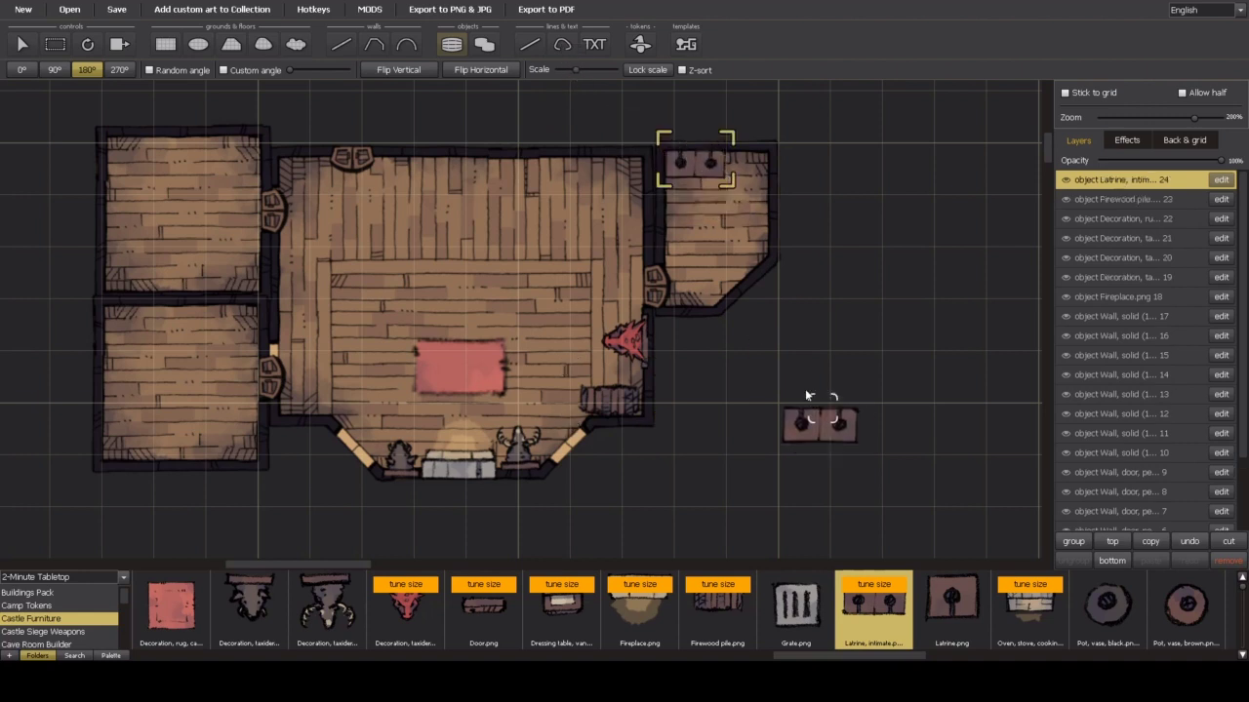
click(1093, 621)
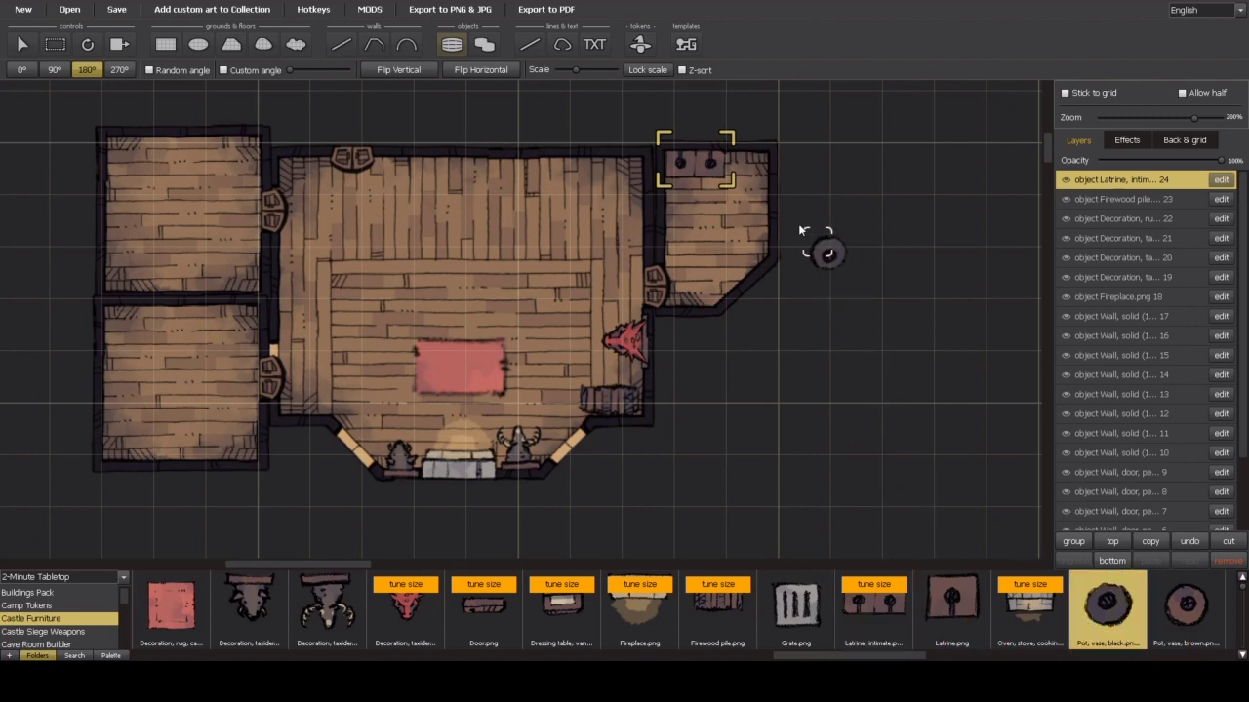
click(726, 153)
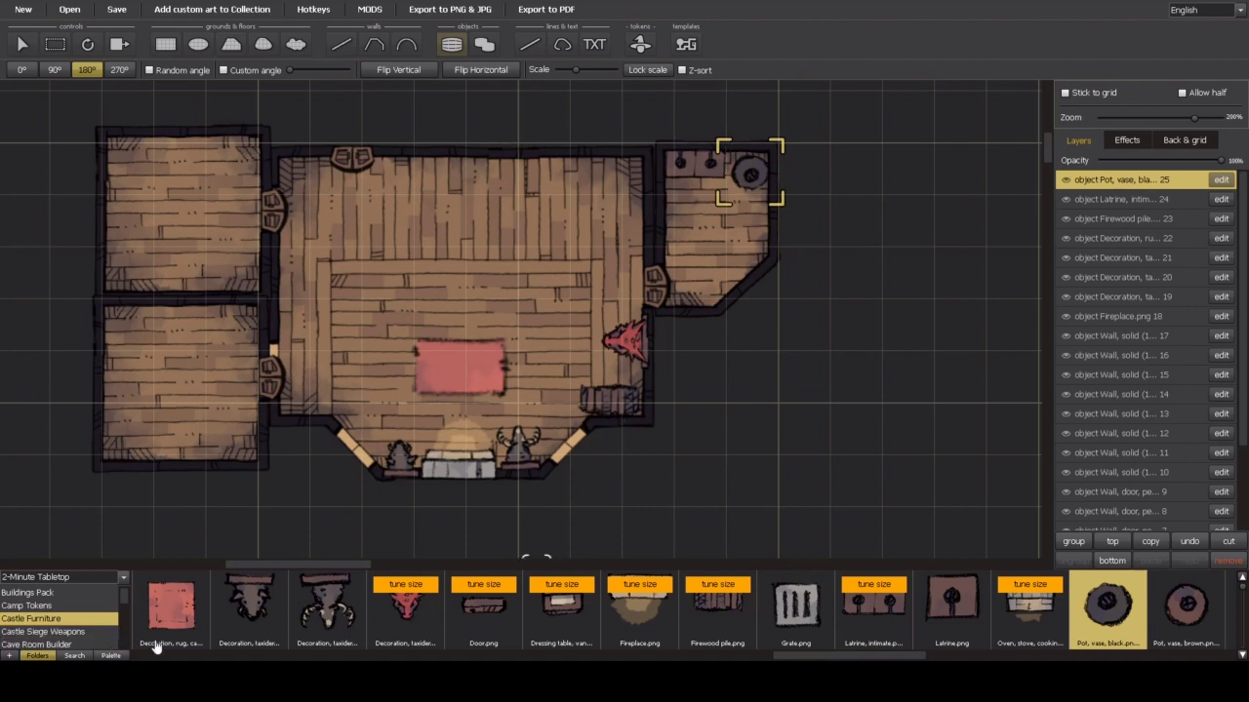
drag(795, 651, 256, 646)
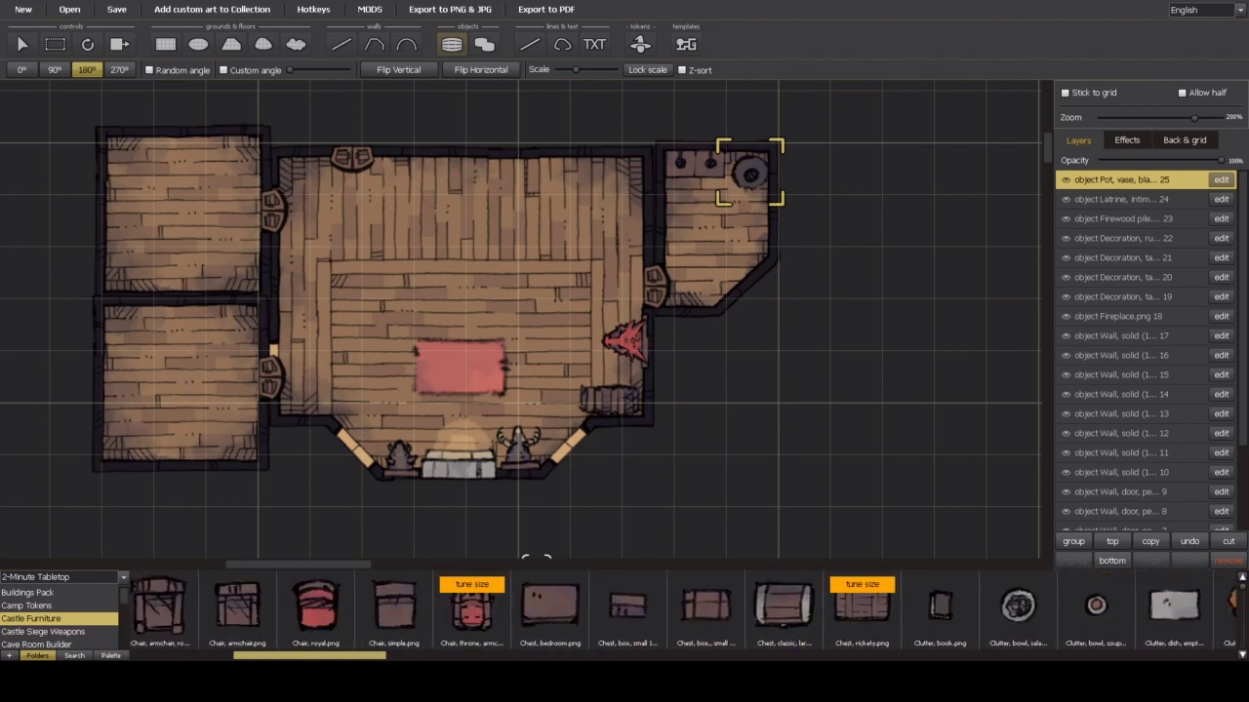
Step: Place a throne chair at 90° right of the red rug and another at 270° left of it
click(494, 629)
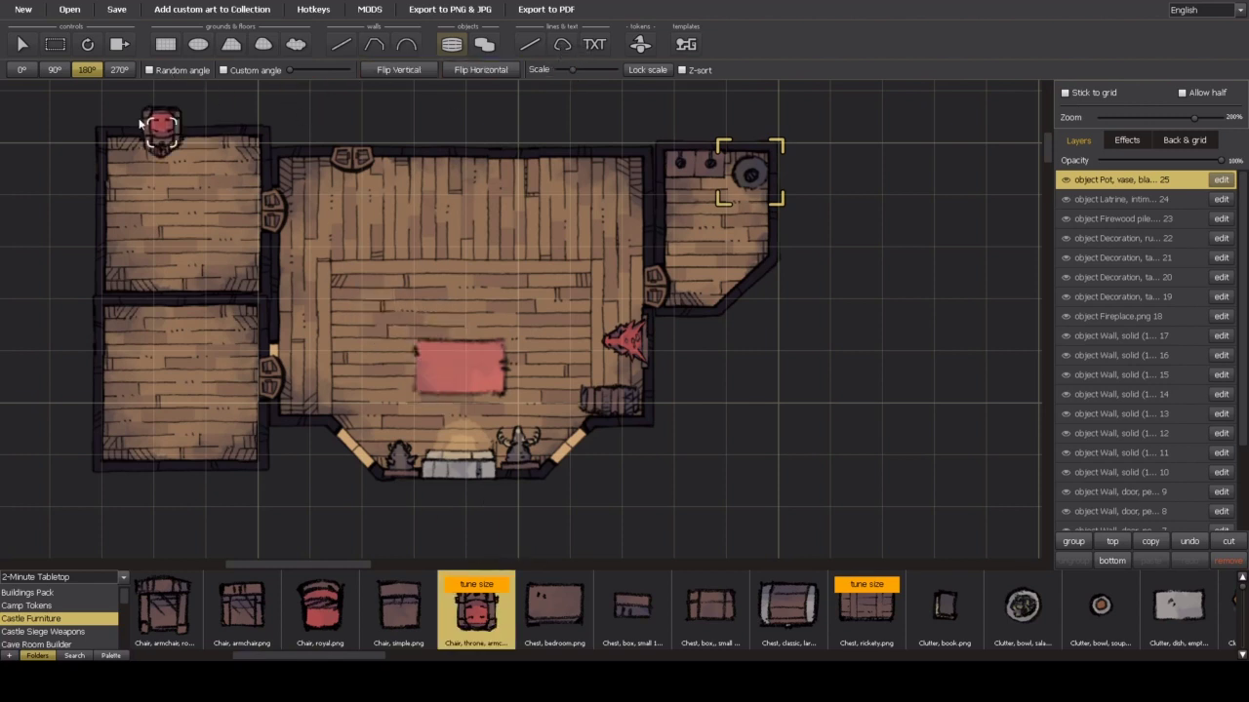
click(55, 70)
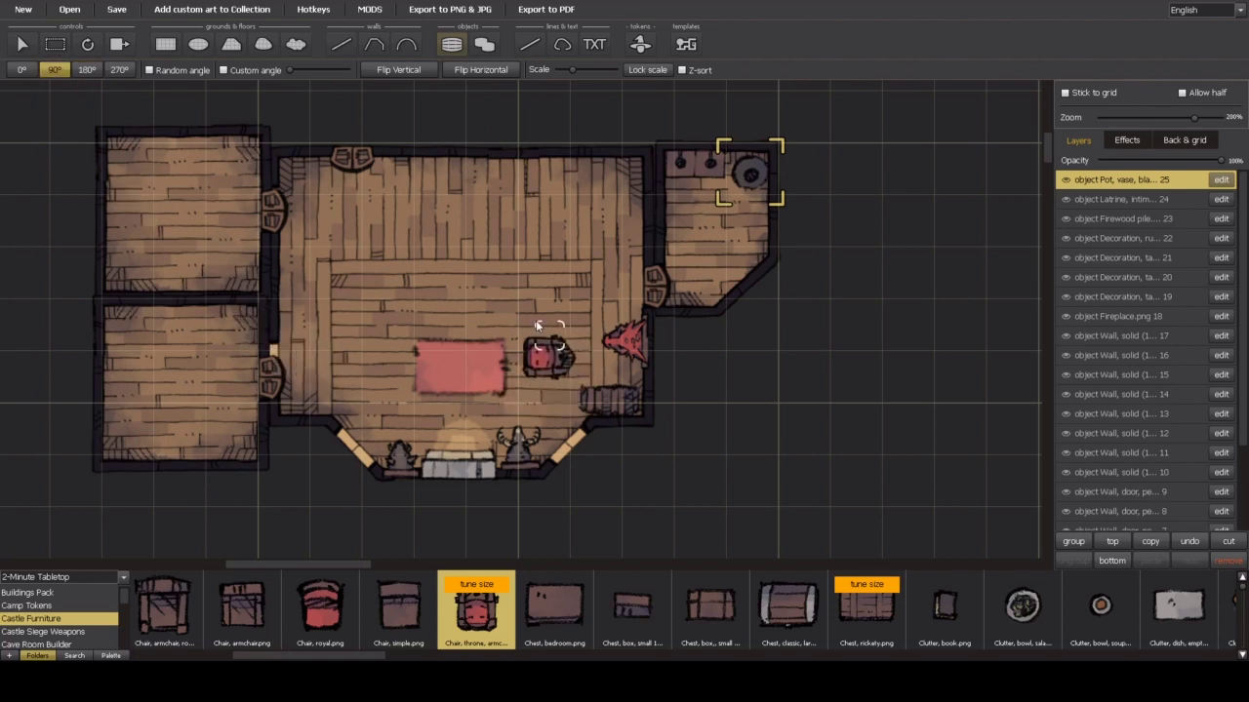
click(536, 320)
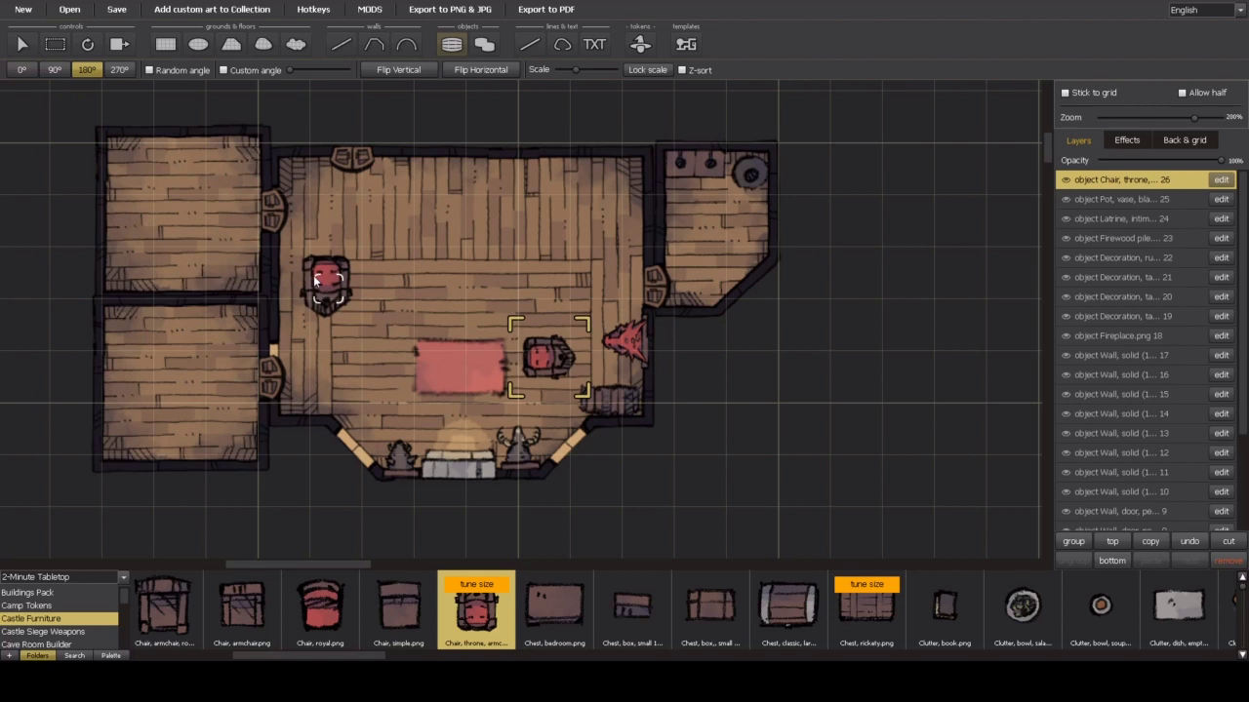
click(87, 70)
click(119, 70)
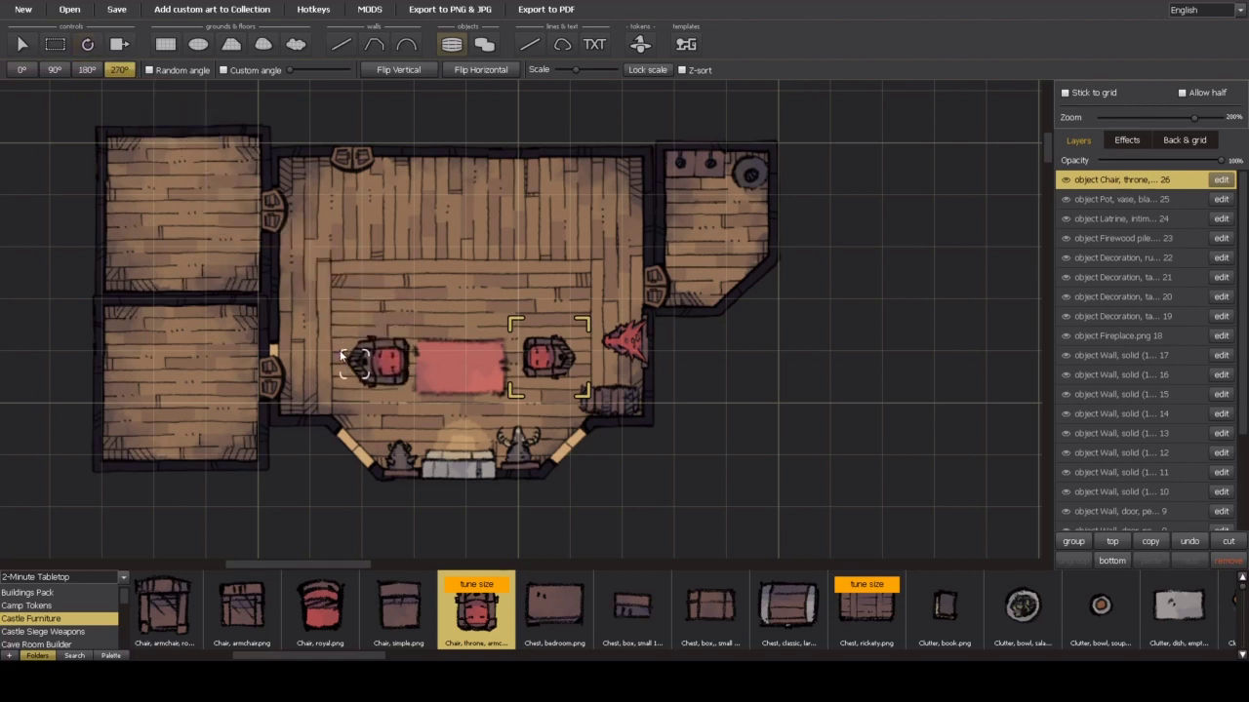
click(343, 352)
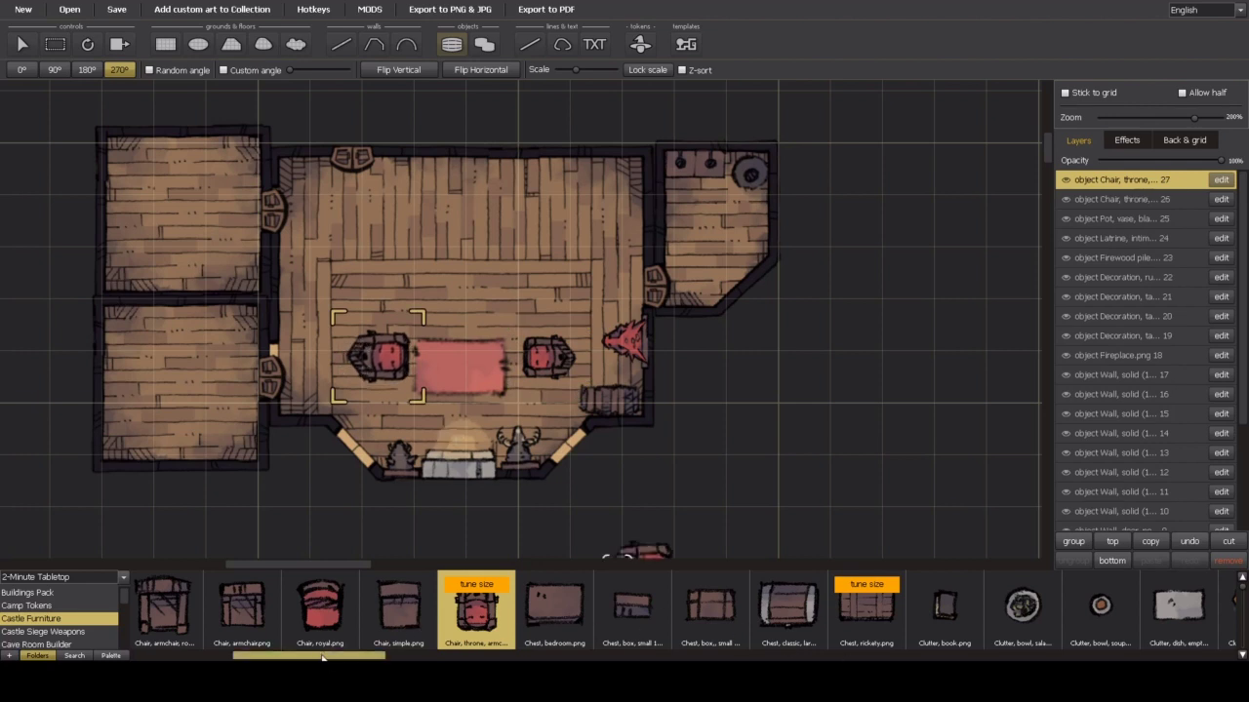
drag(322, 657, 786, 660)
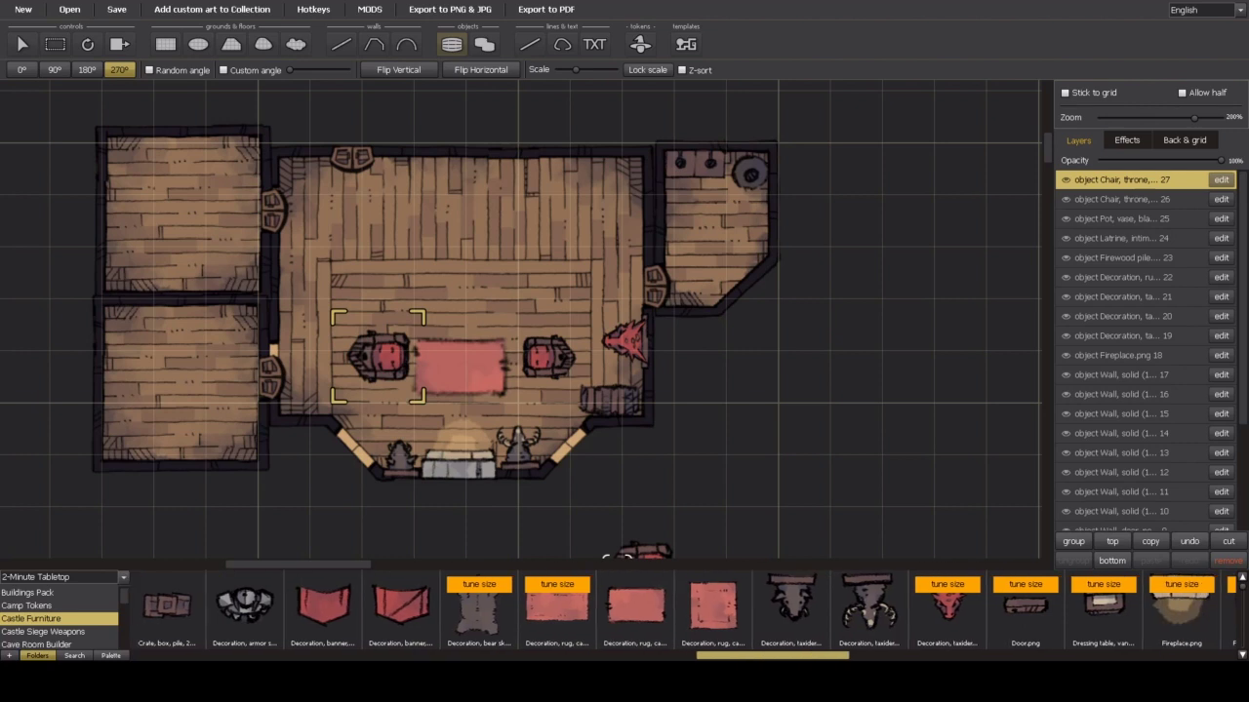
Step: Hang two red banners, one above the other, on the hall's west wall
click(416, 634)
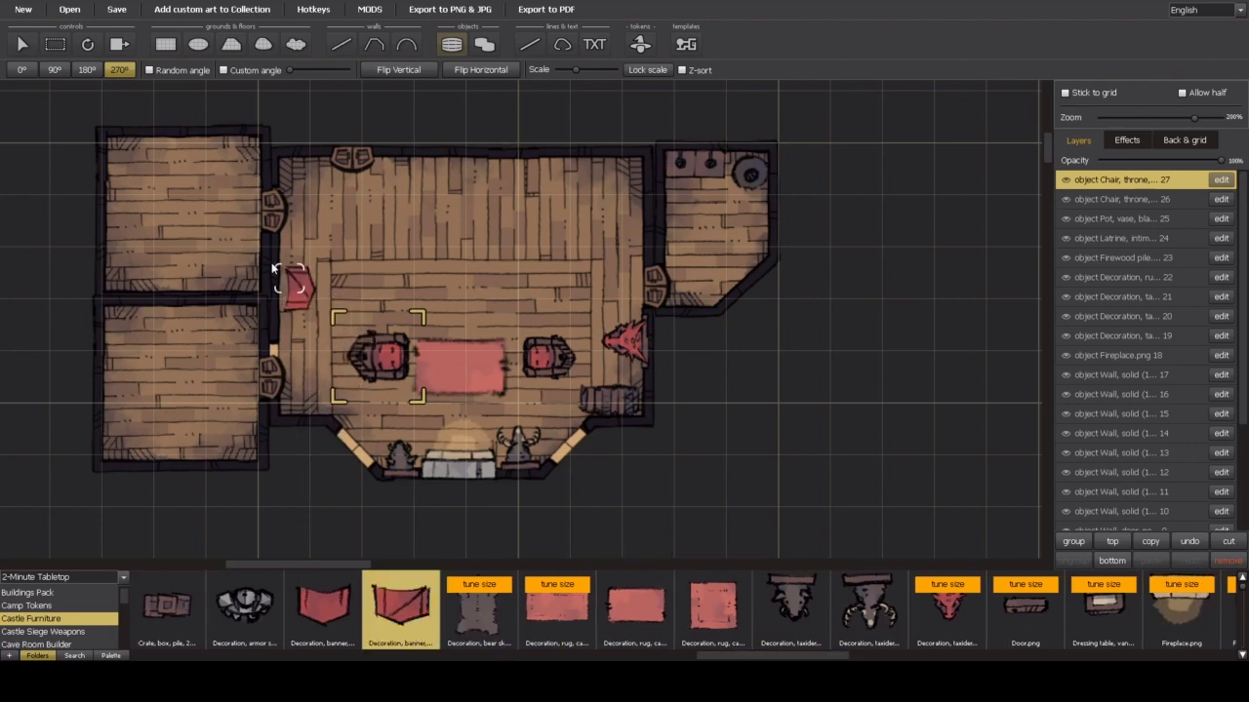
click(253, 242)
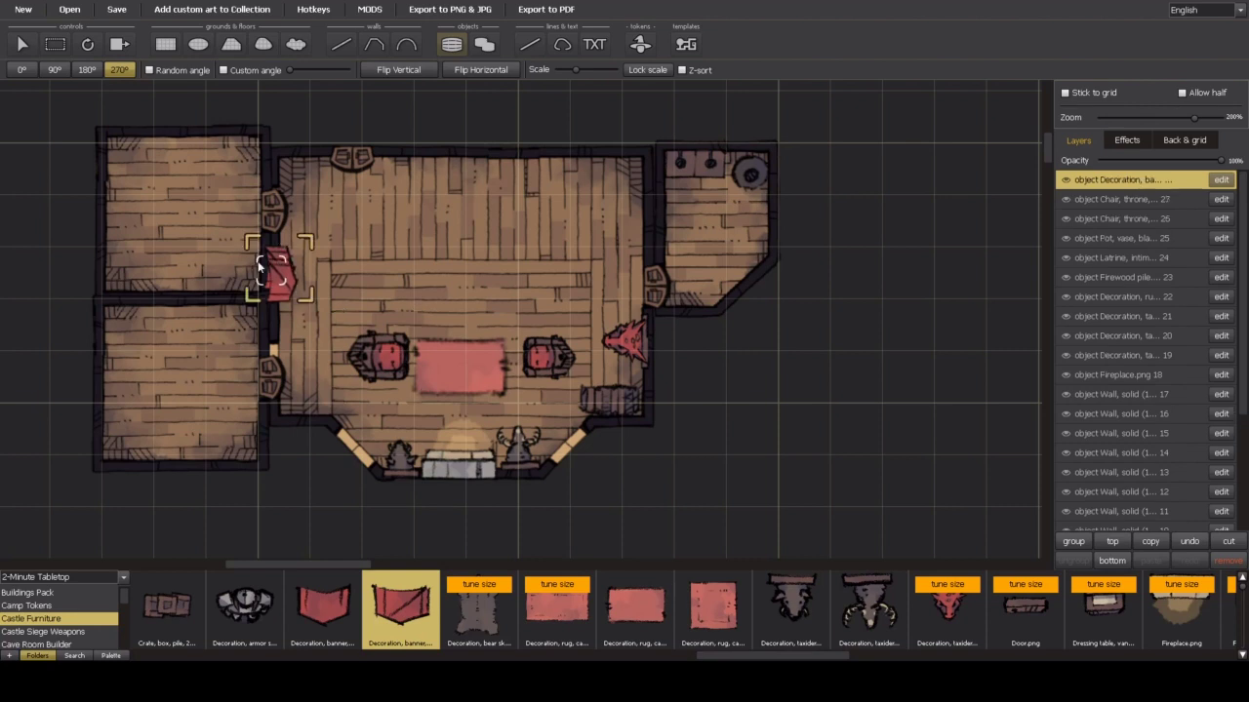
click(255, 307)
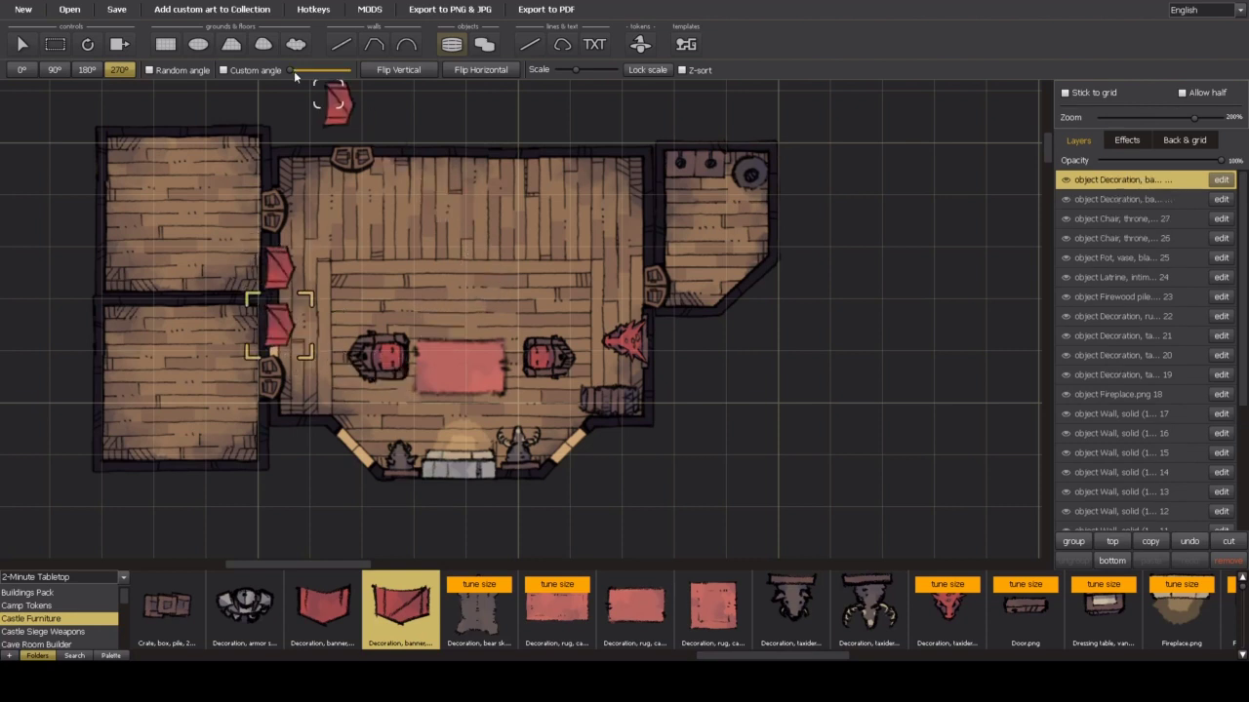
Step: Set banner rotation to 0° and hang two more red banners along the hall's top wall
click(54, 69)
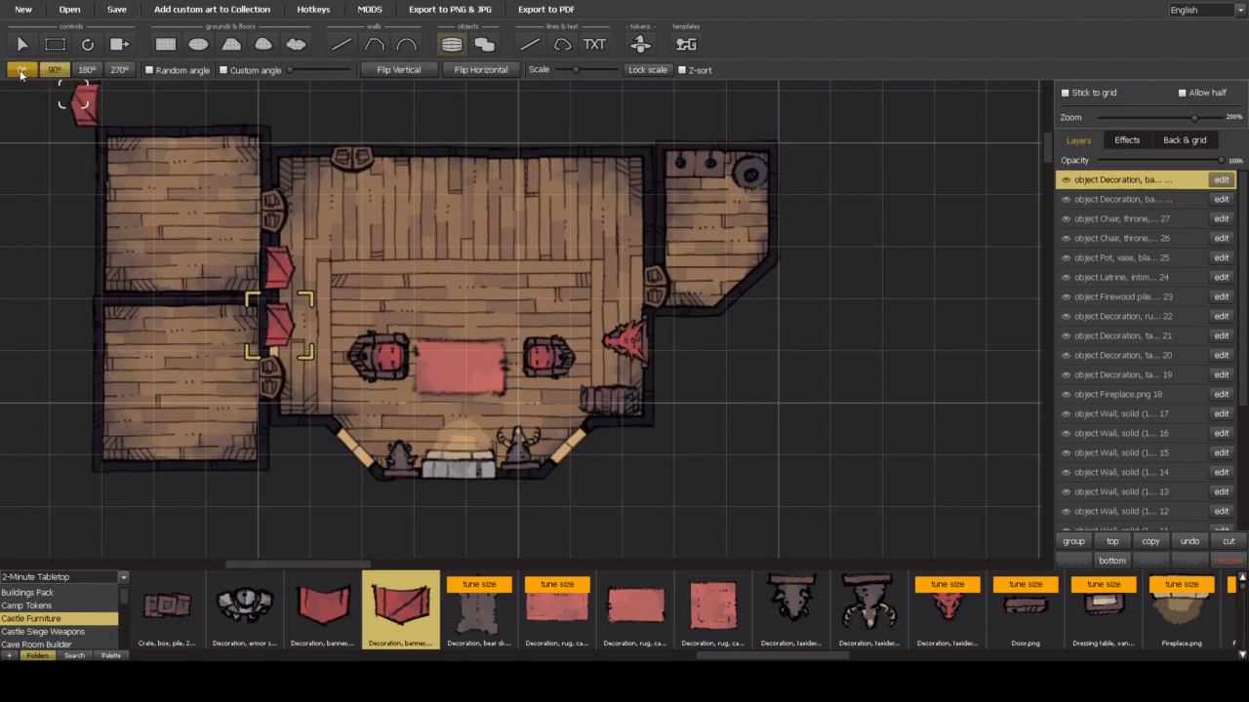
click(21, 70)
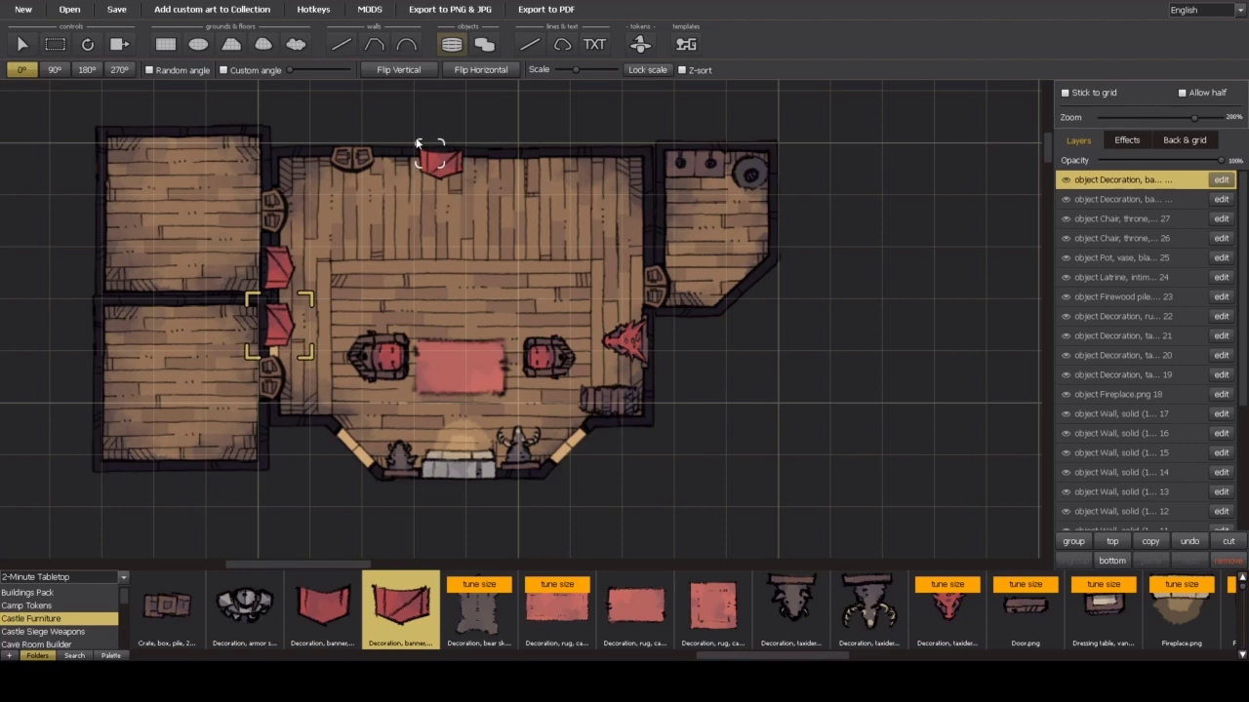
click(425, 147)
click(524, 146)
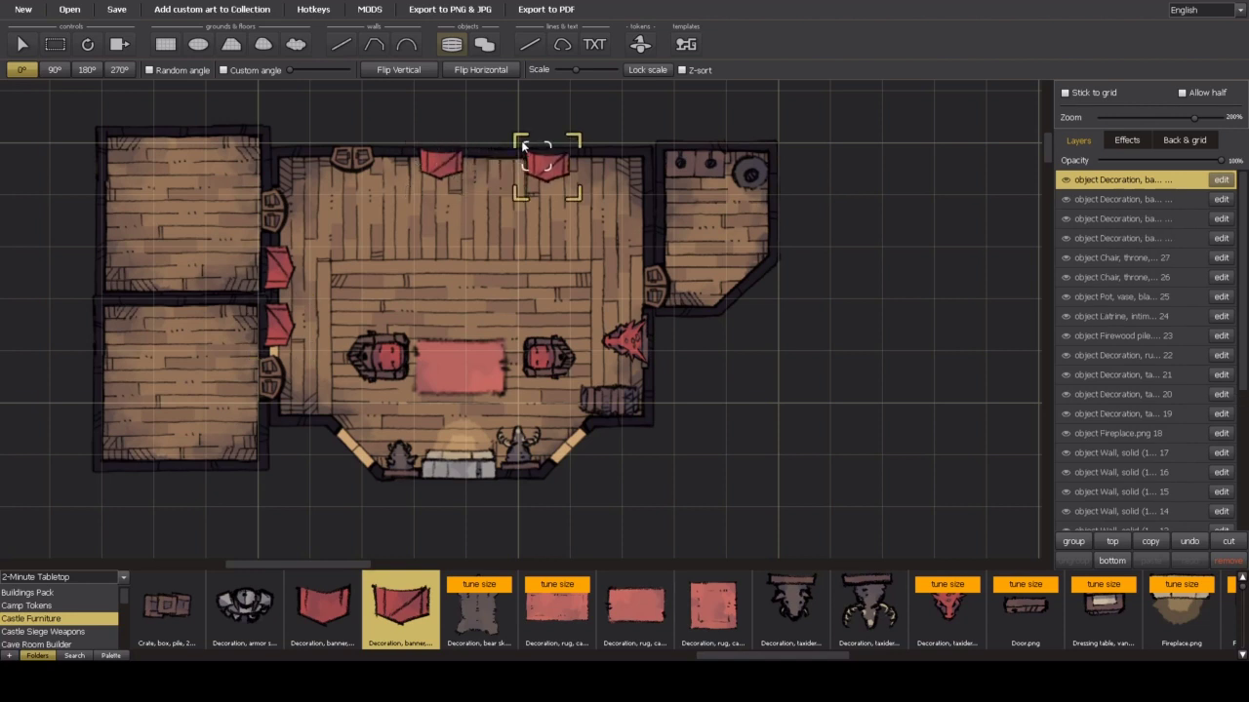
drag(737, 656, 1084, 651)
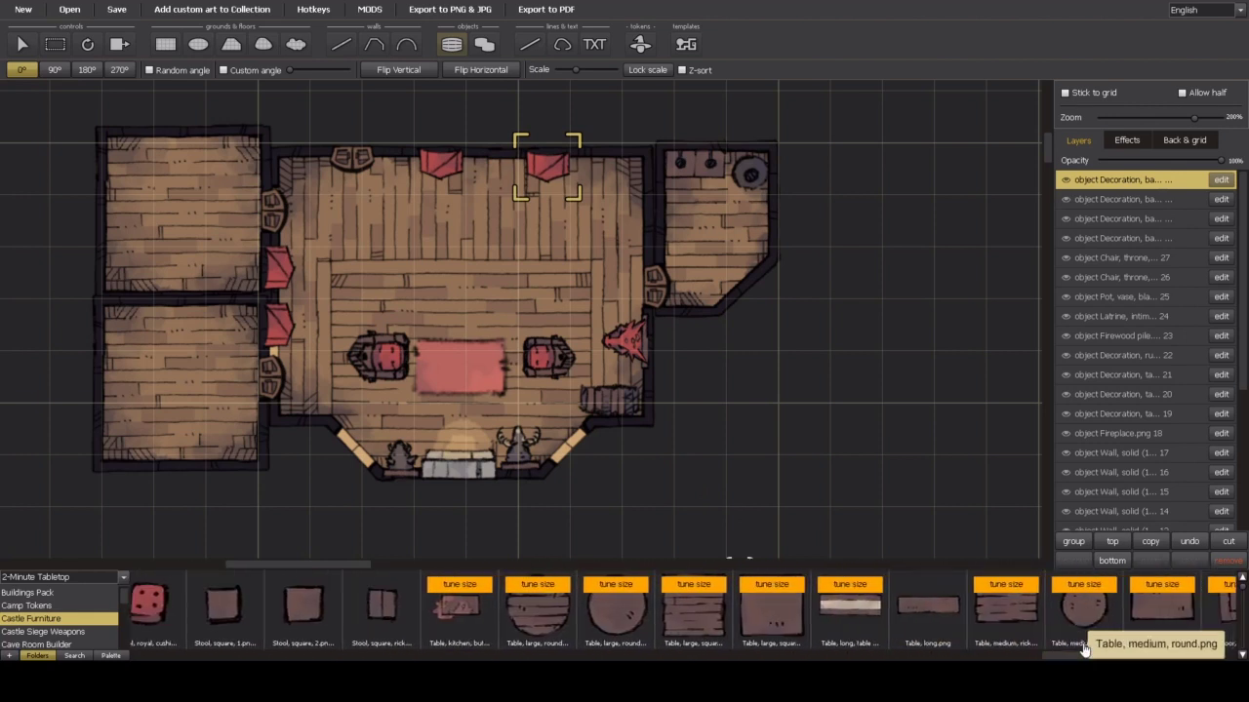
Step: Place a medium round table on the rug between the thrones and set a tea set on it
click(1080, 634)
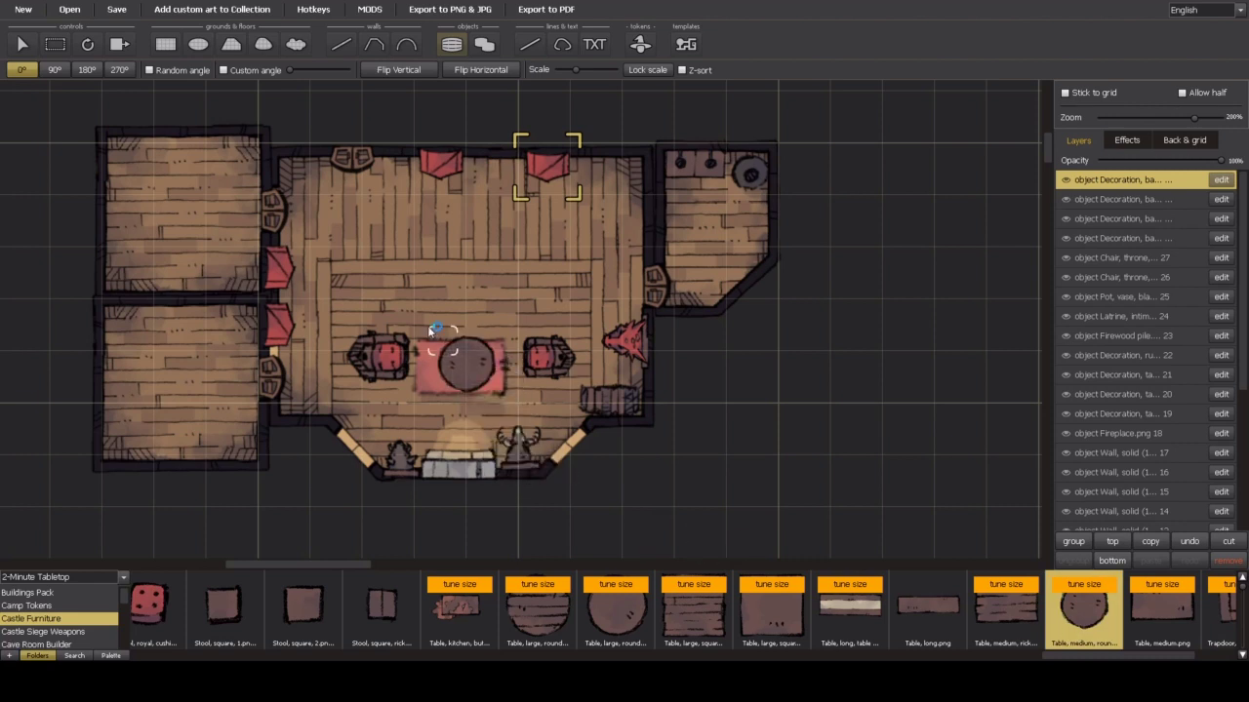
click(427, 331)
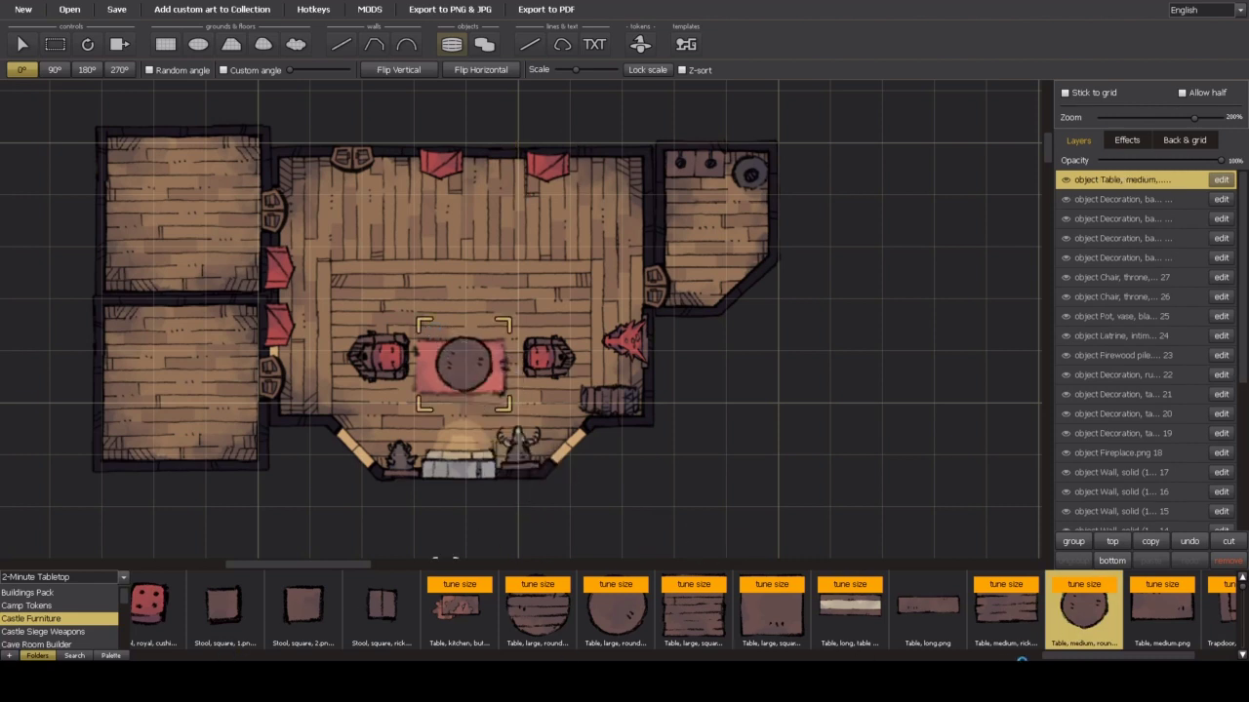
drag(1112, 656, 603, 655)
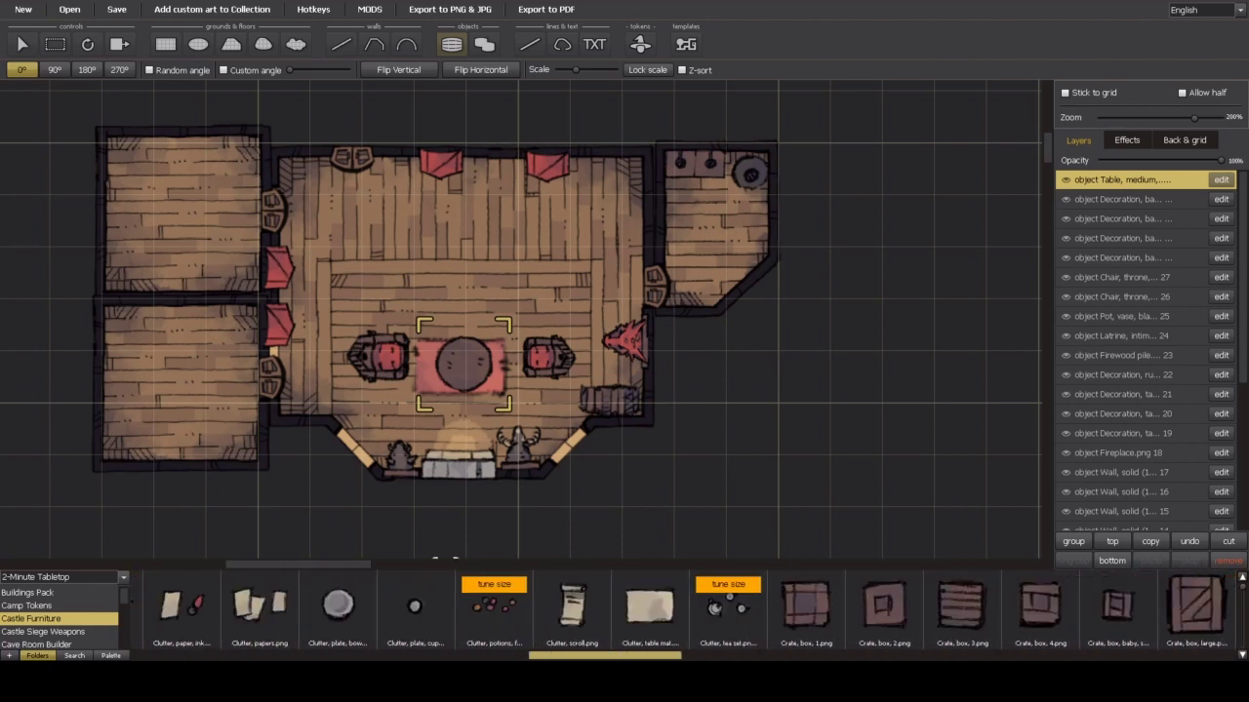
click(709, 639)
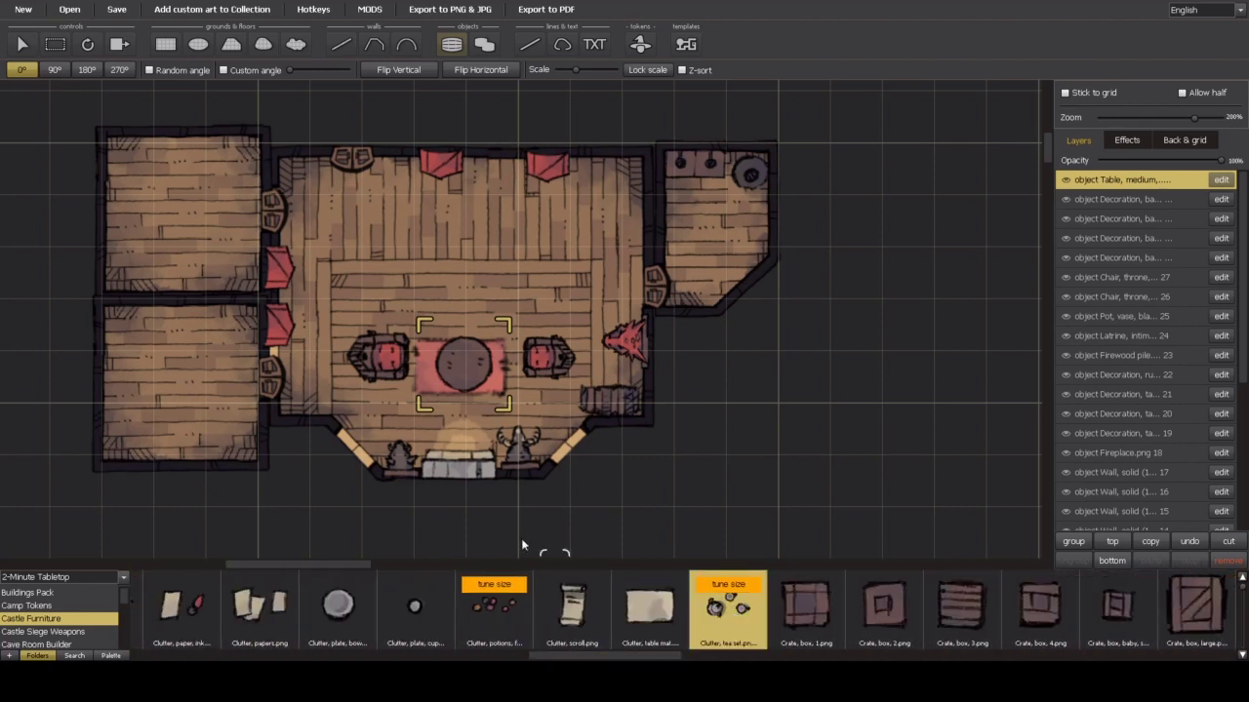
click(430, 338)
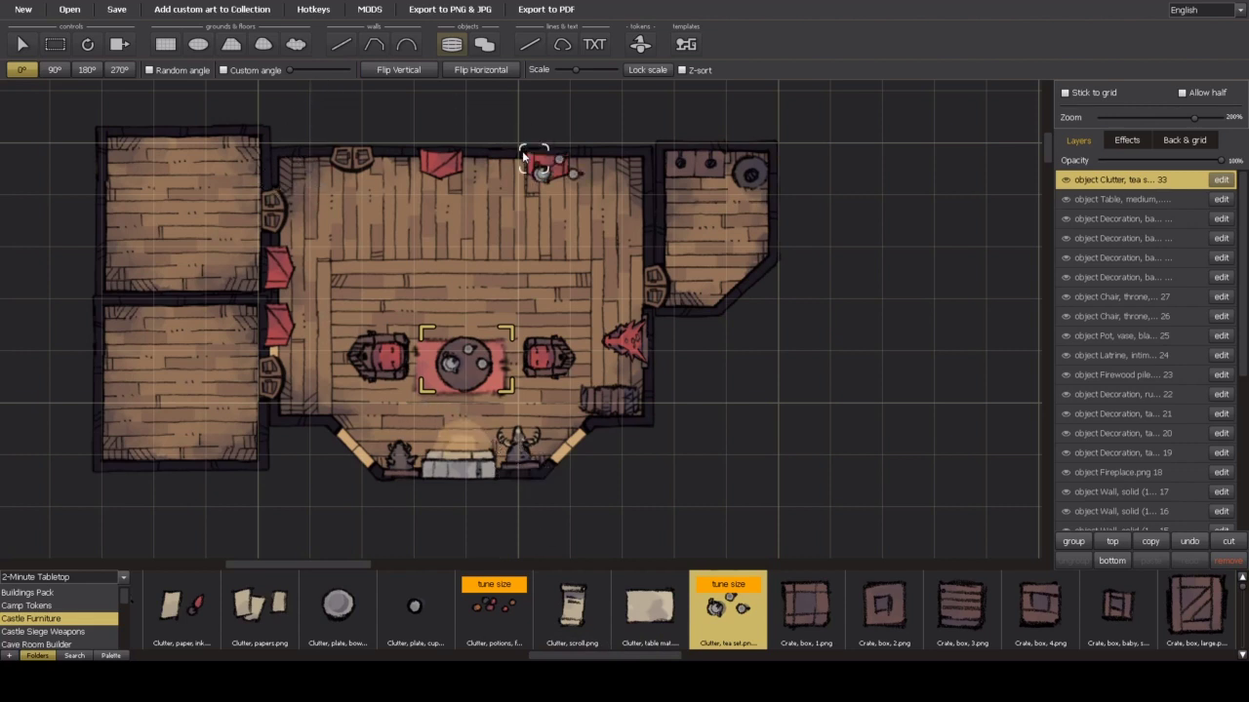
scroll(544, 199, down, 2)
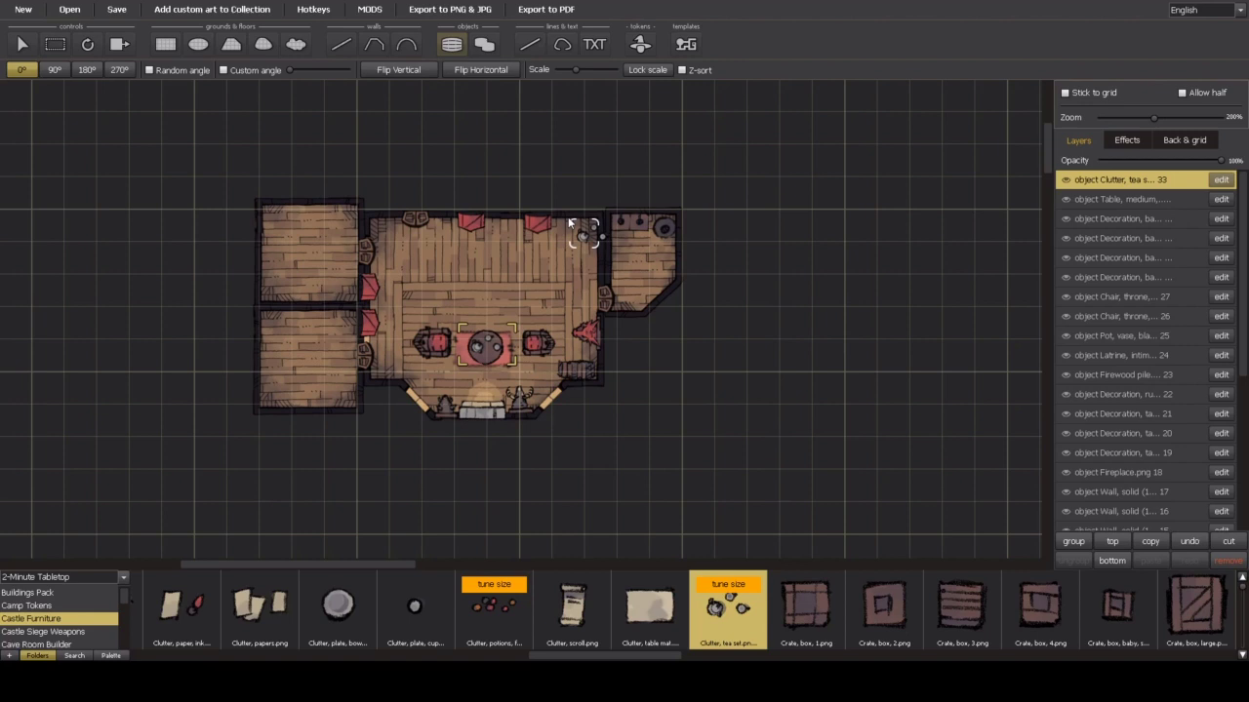
scroll(606, 426, up, 1)
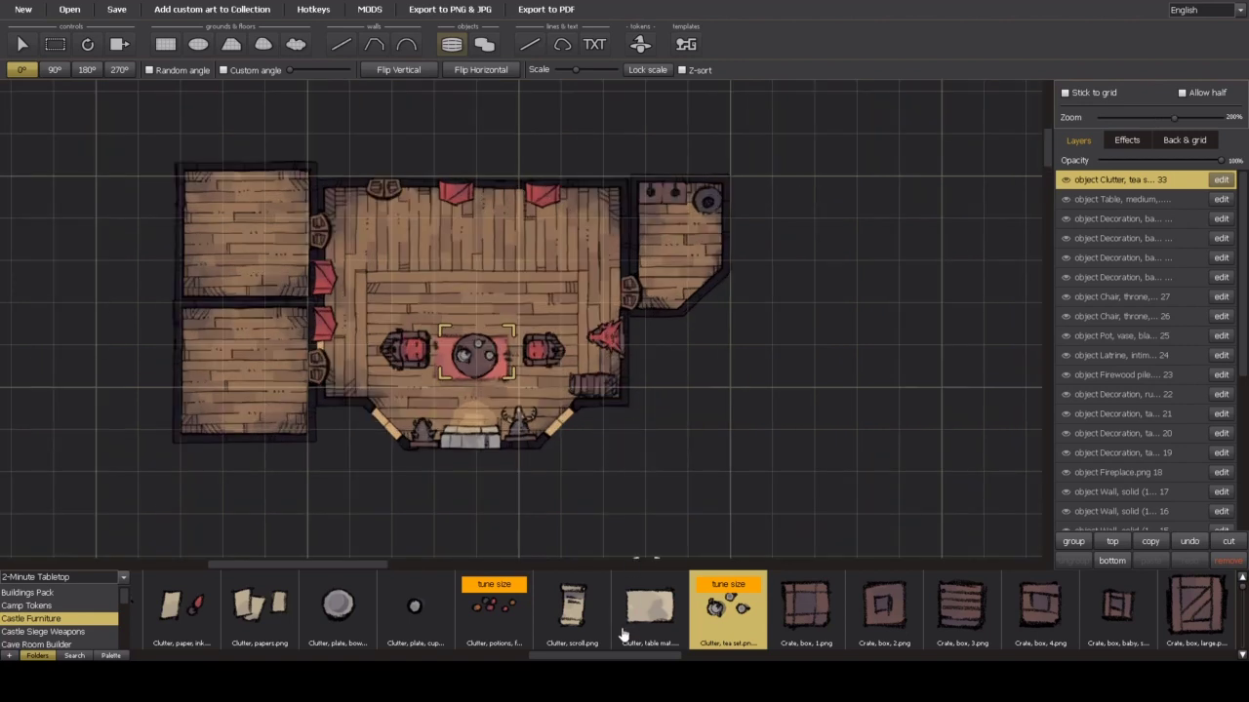
drag(626, 659, 605, 660)
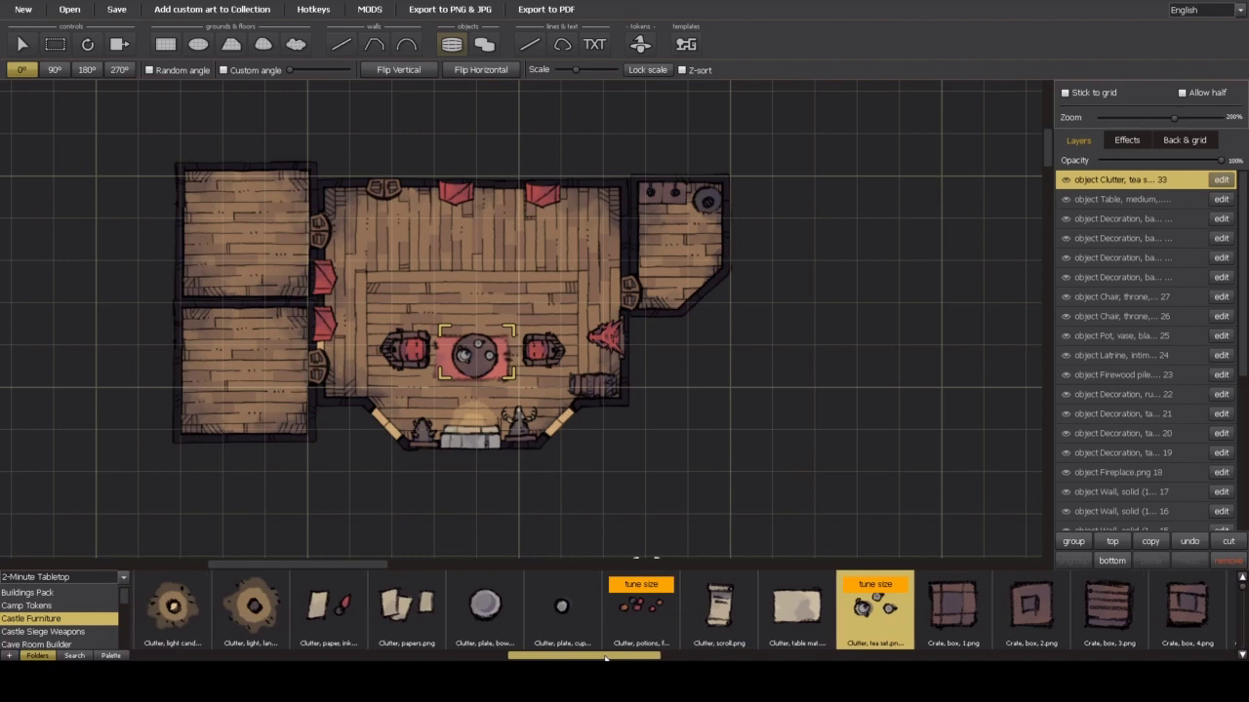
Step: Add paper and ink clutter and a candle onto the round table
click(353, 618)
scroll(441, 372, up, 2)
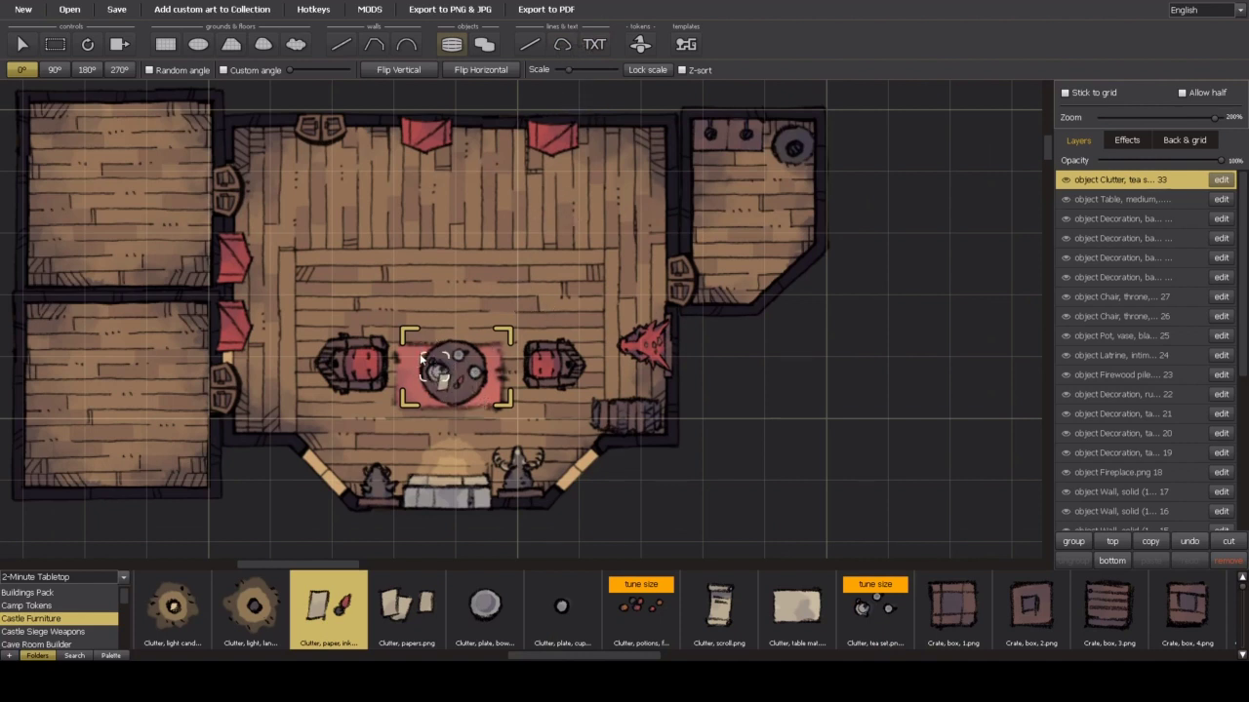
click(431, 364)
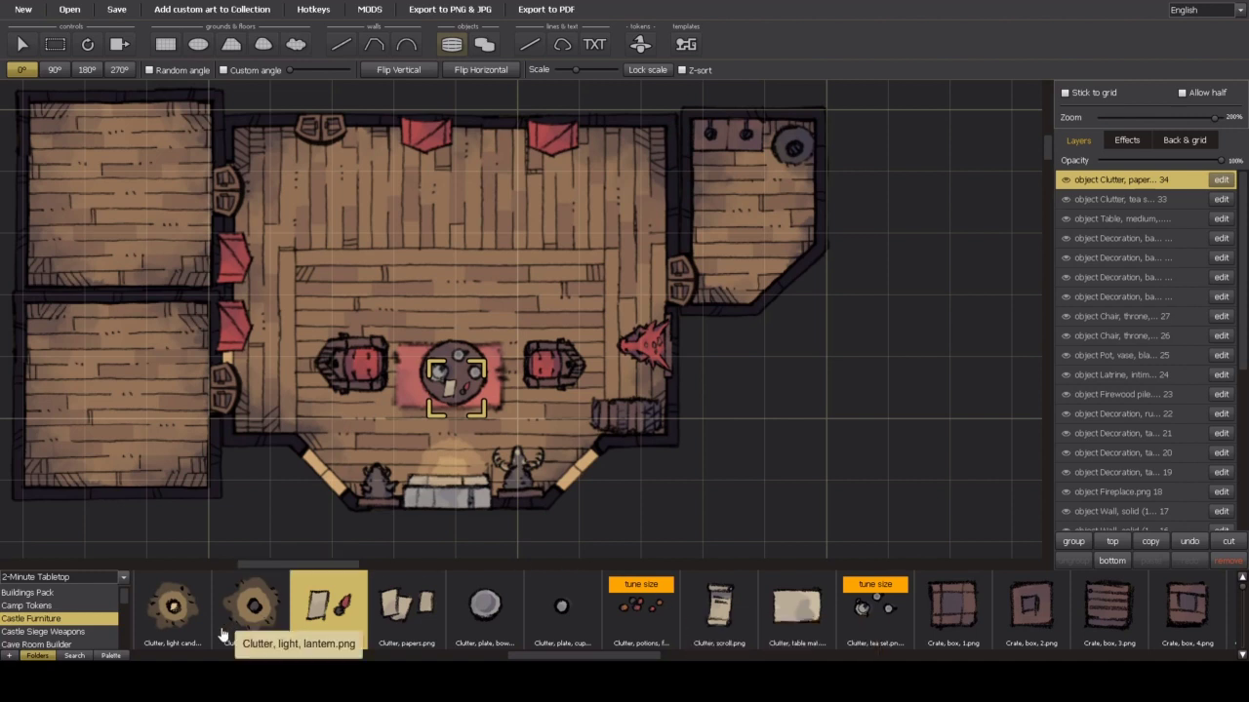
click(183, 626)
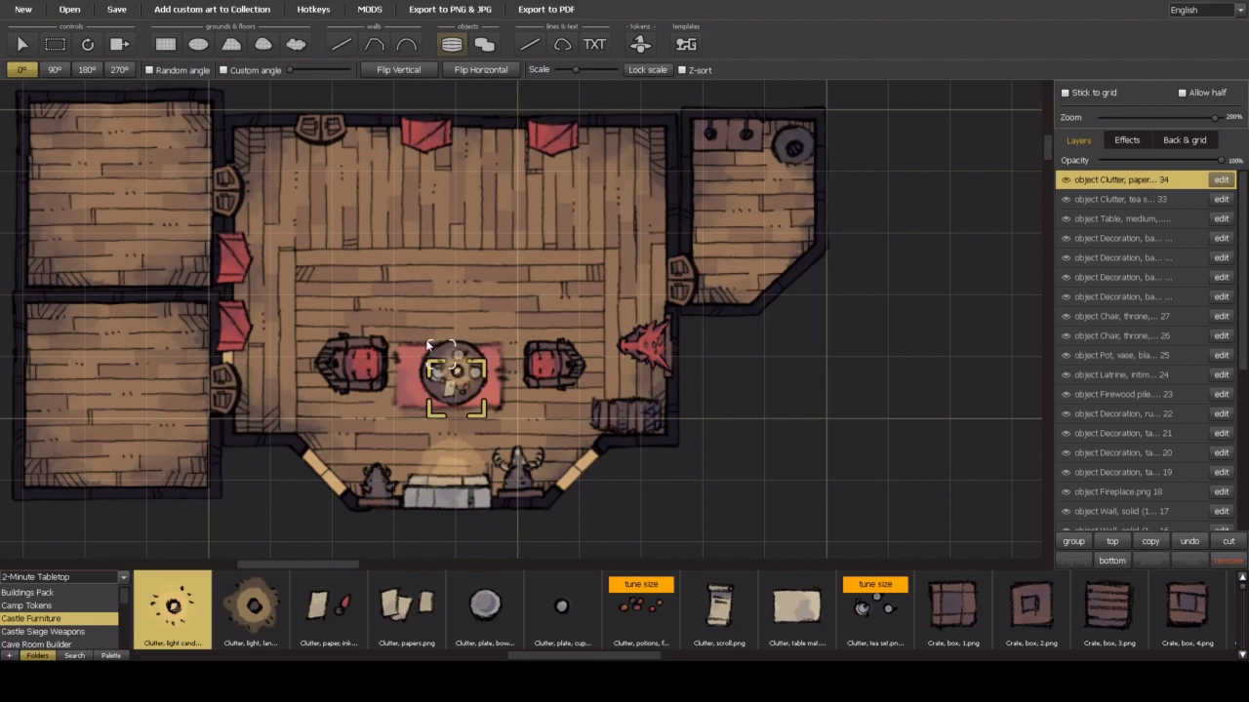
click(429, 345)
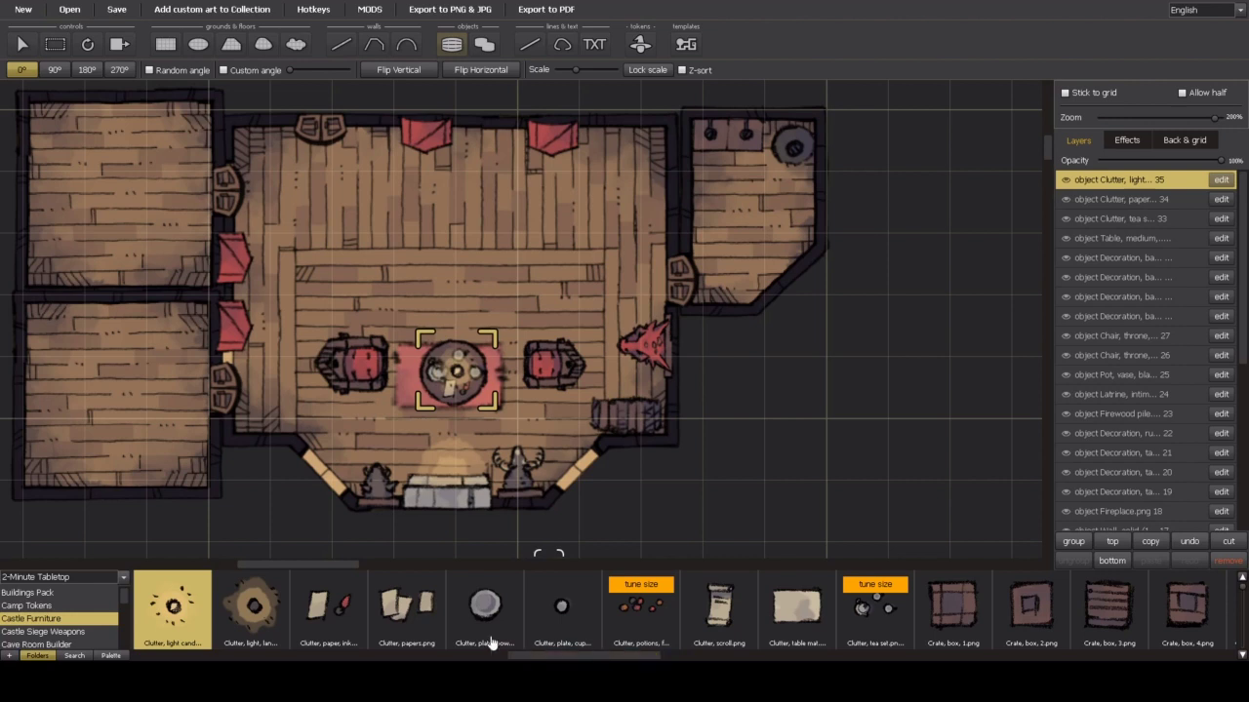
drag(536, 655, 175, 656)
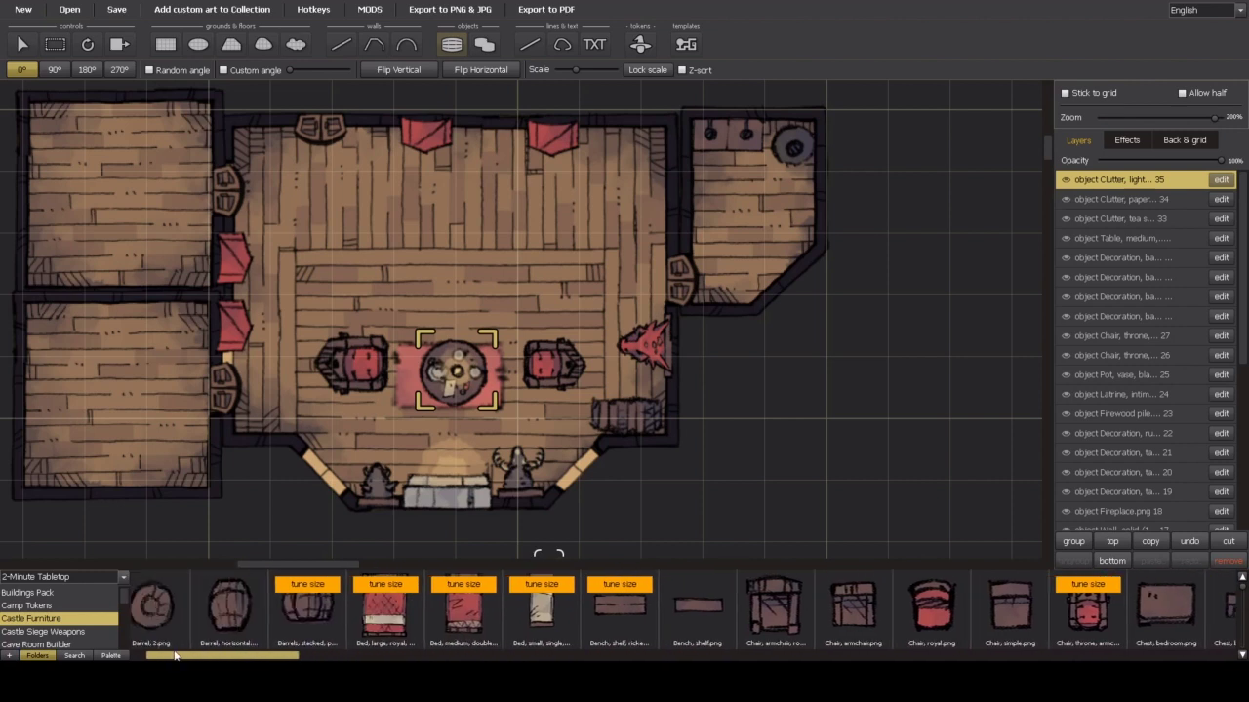
Step: Choose the small single bed, scale it to nearly full size, and place it in the top-left room
click(371, 636)
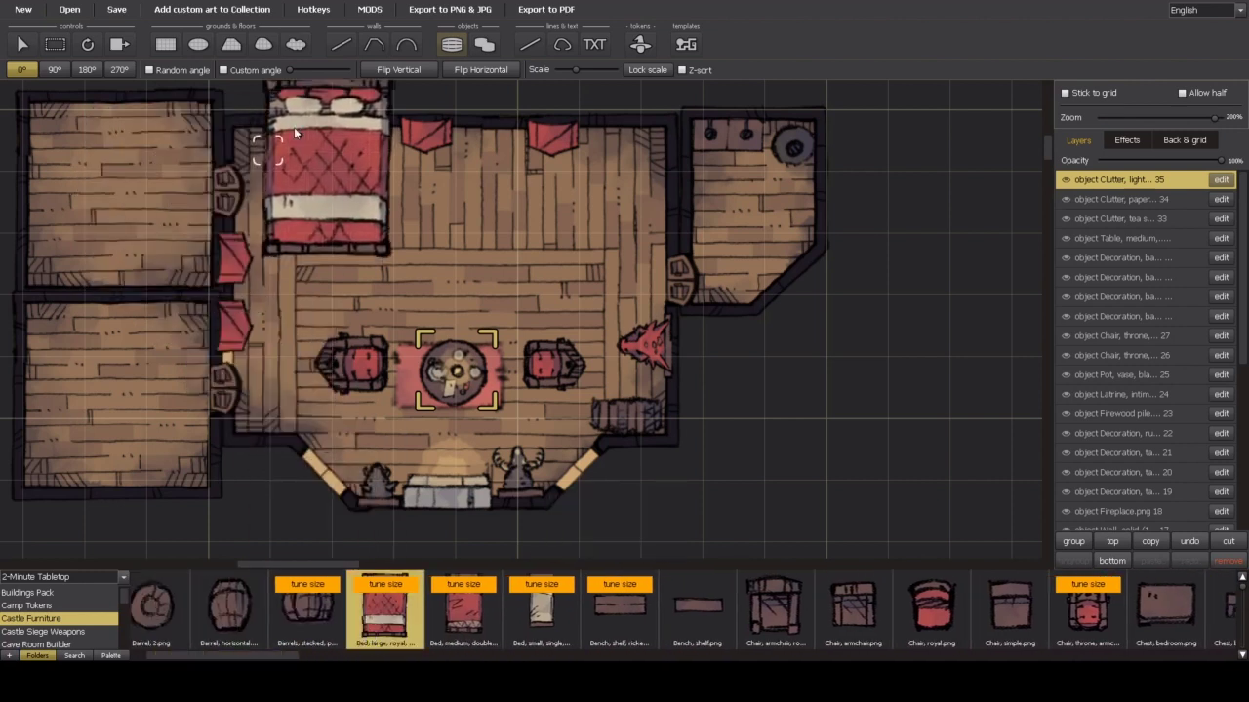
drag(577, 70, 564, 72)
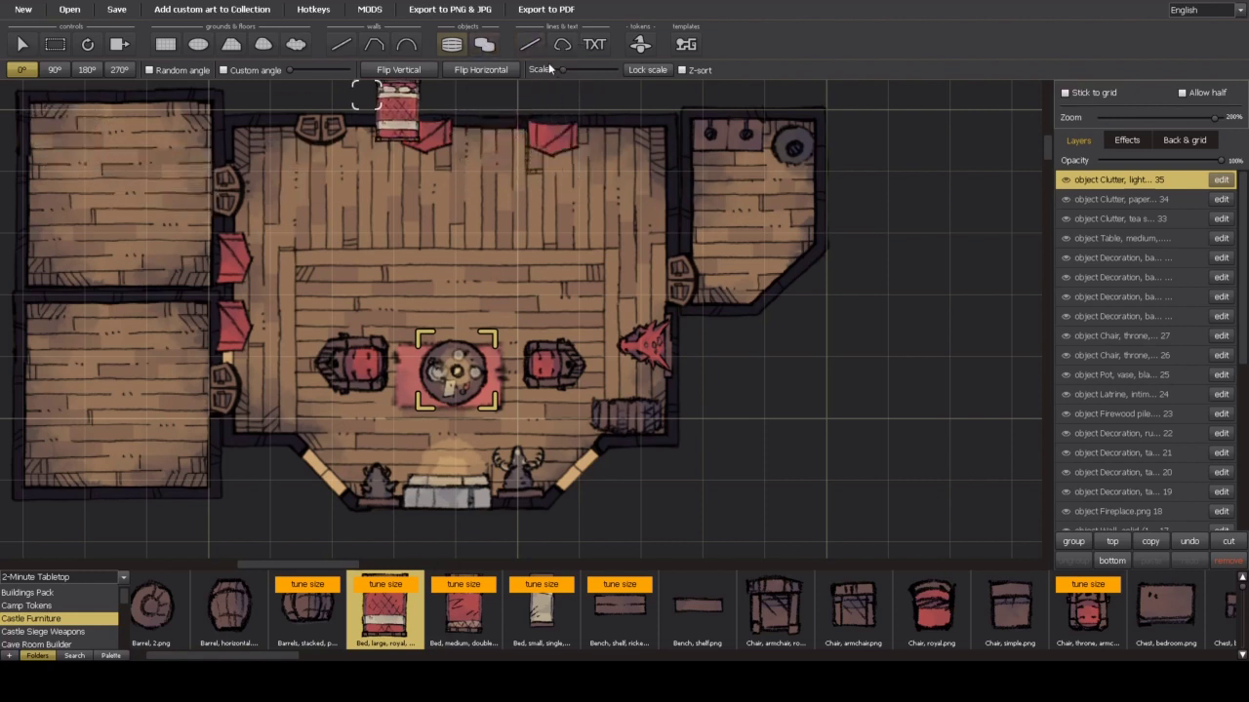
drag(564, 70, 566, 71)
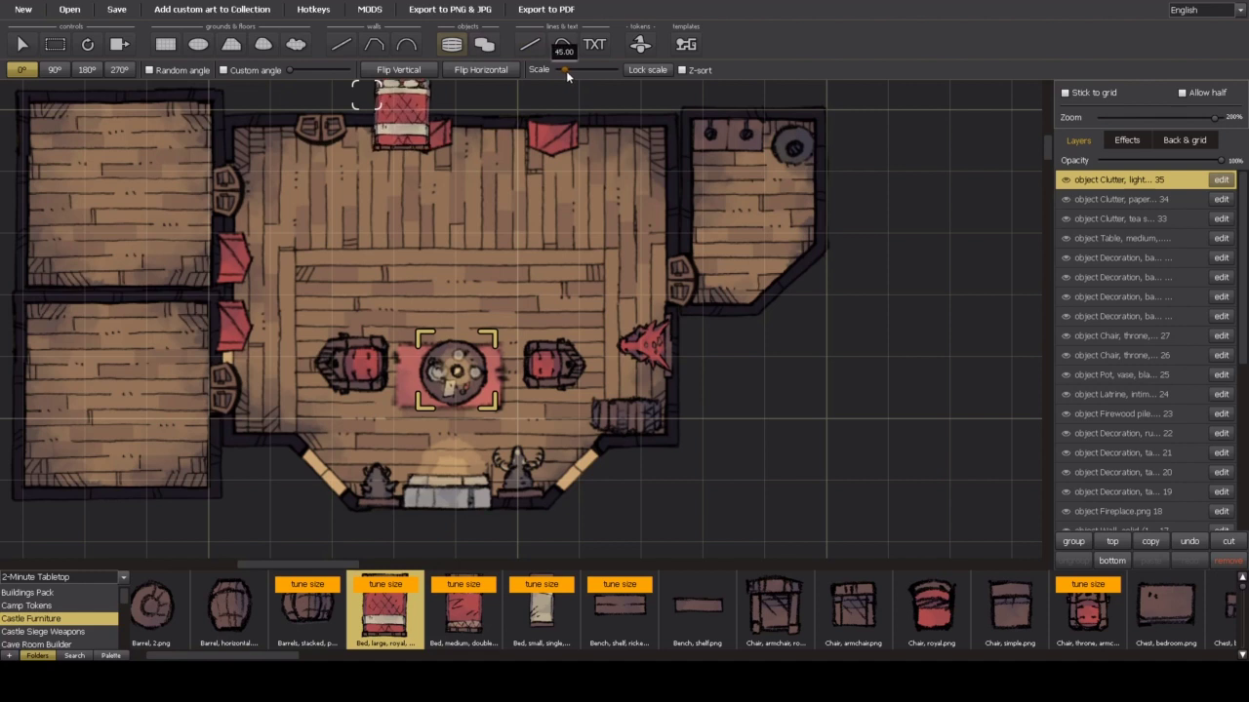
click(451, 630)
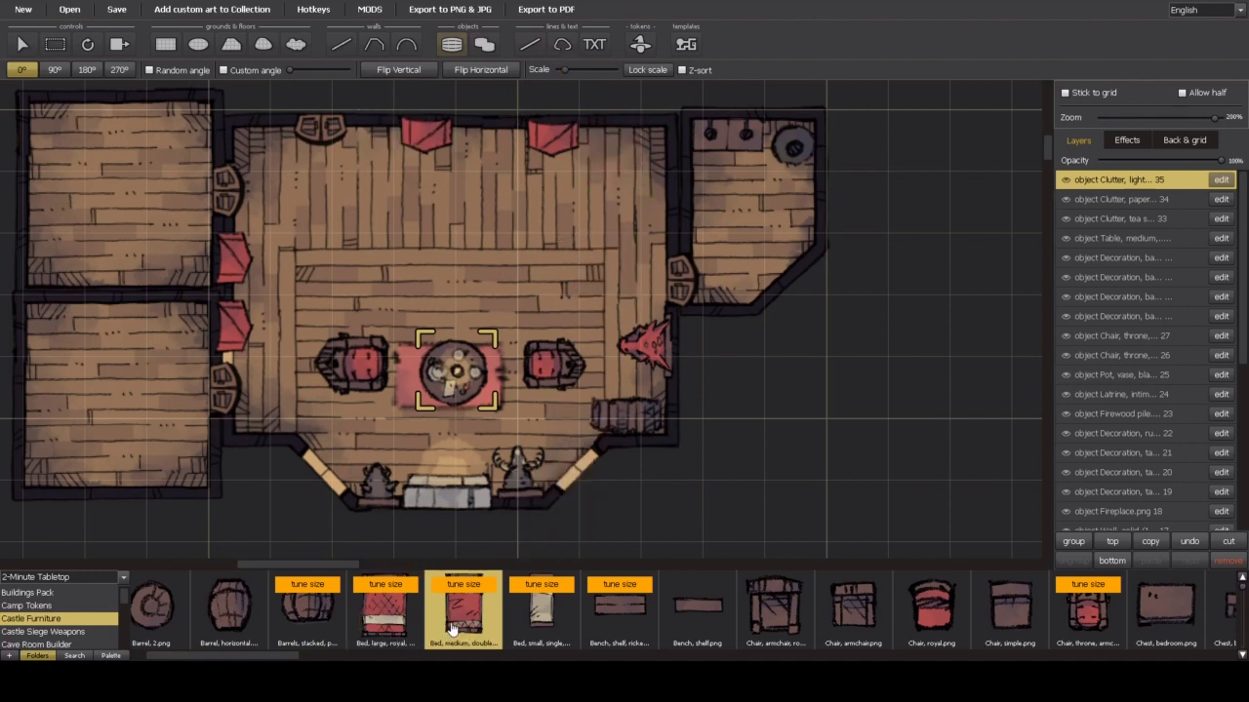
click(518, 629)
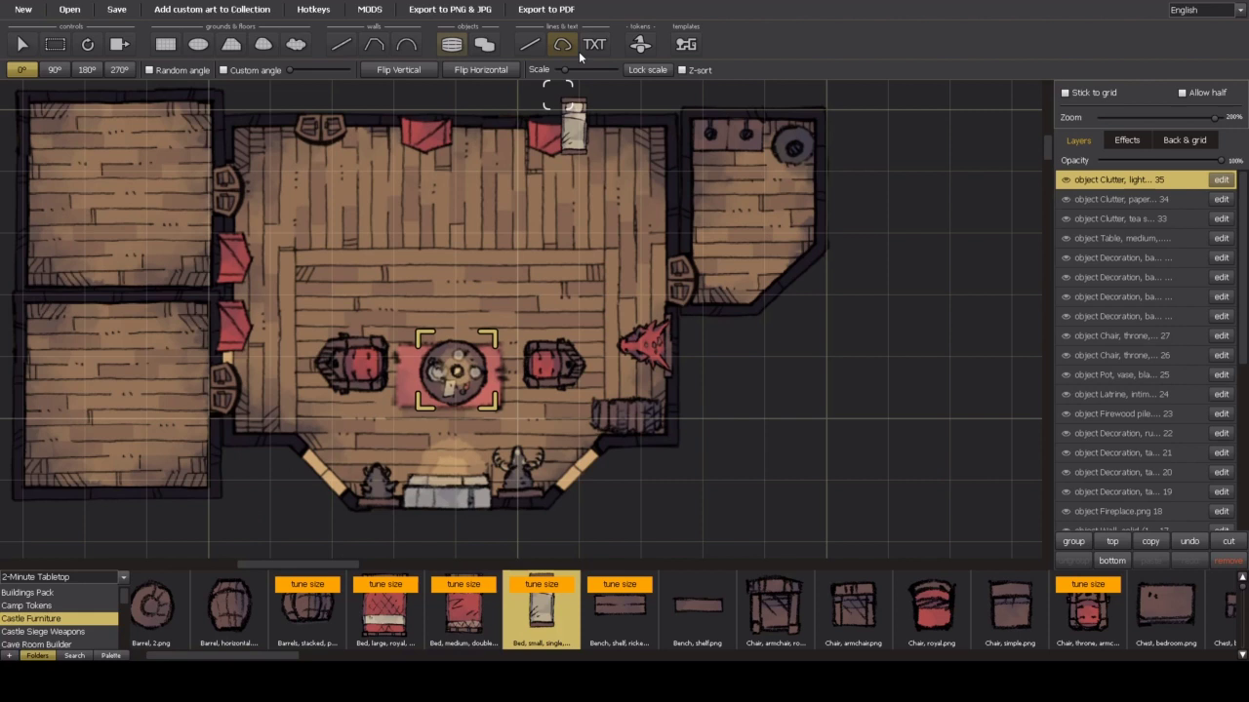
drag(569, 72, 574, 72)
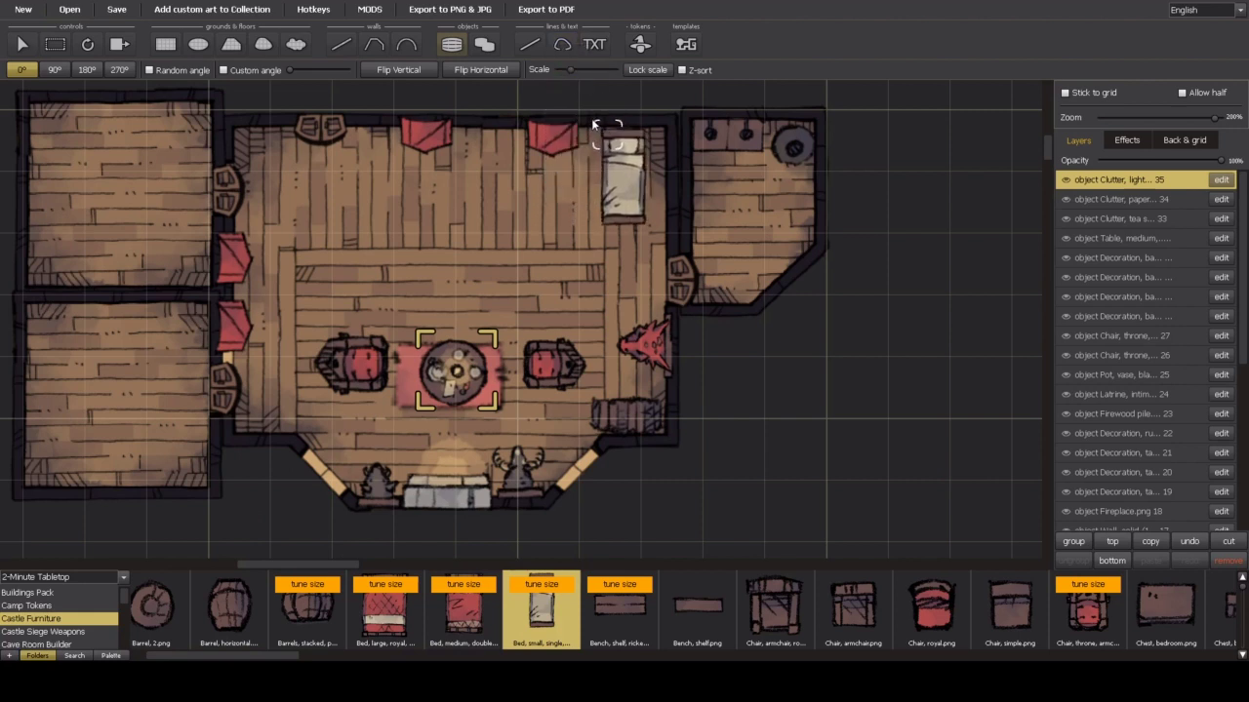
click(29, 110)
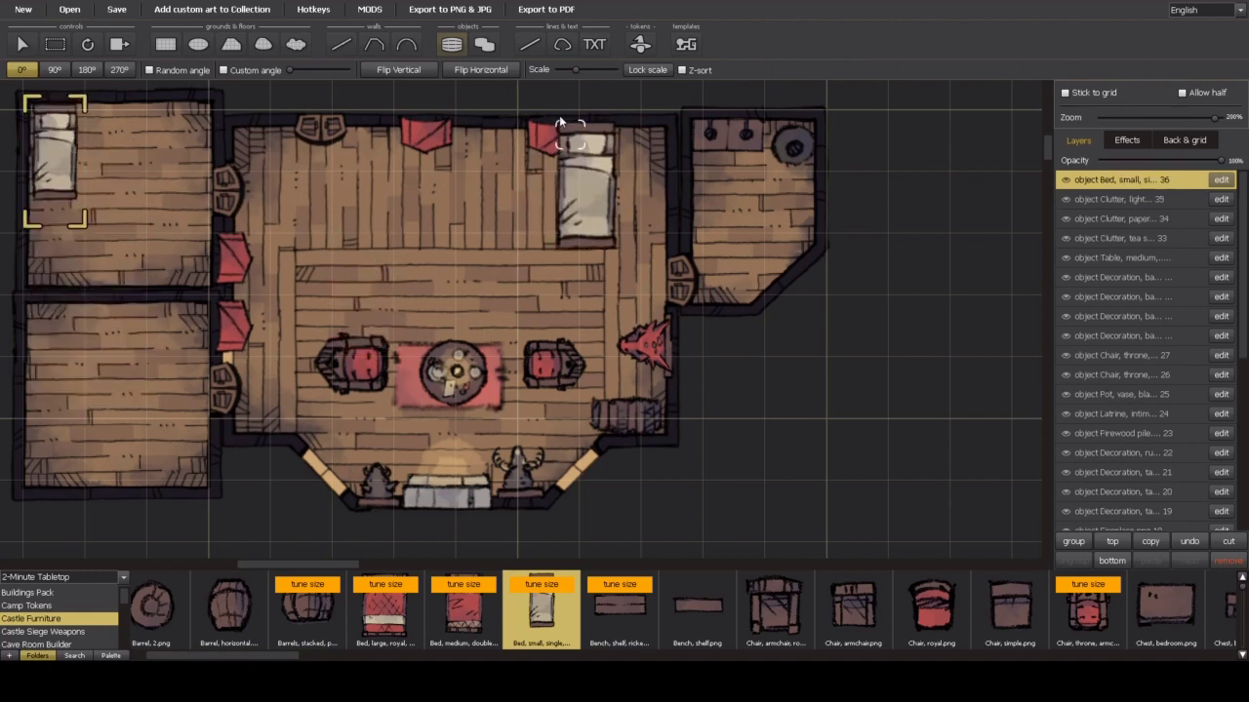
Step: Lock the bed size and place a second single bed in the lower-left room
mouse_move(576, 74)
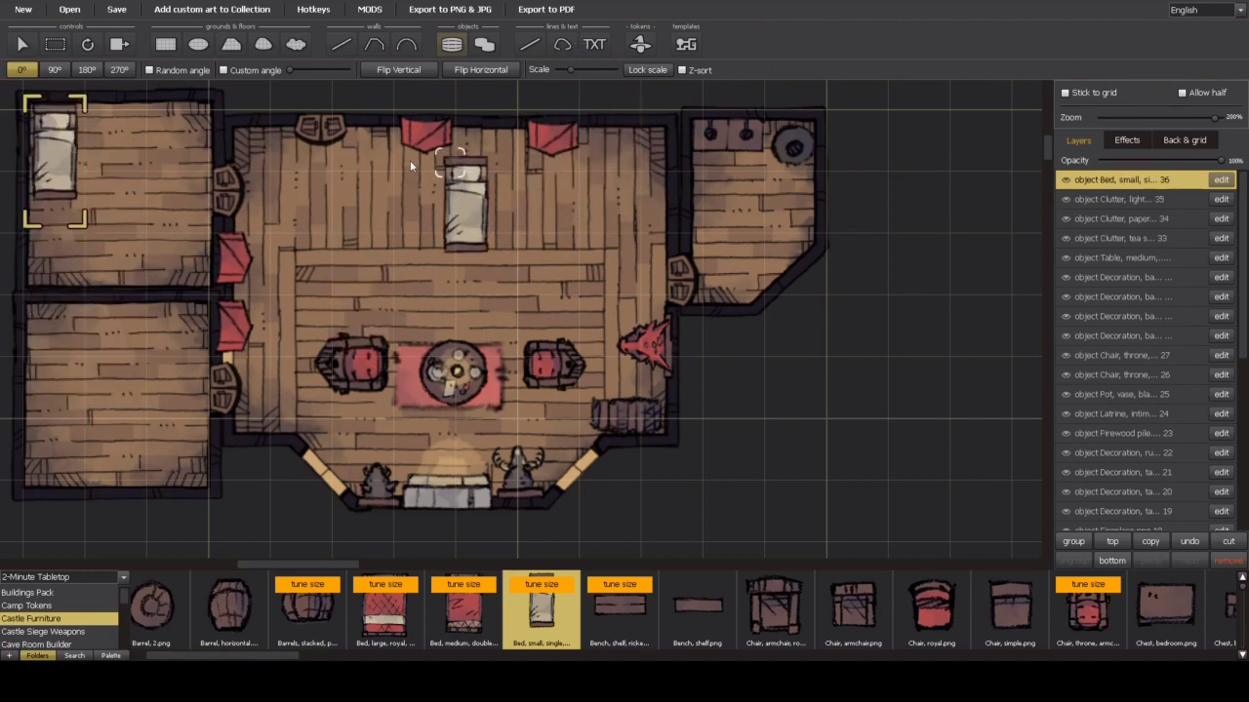
click(668, 73)
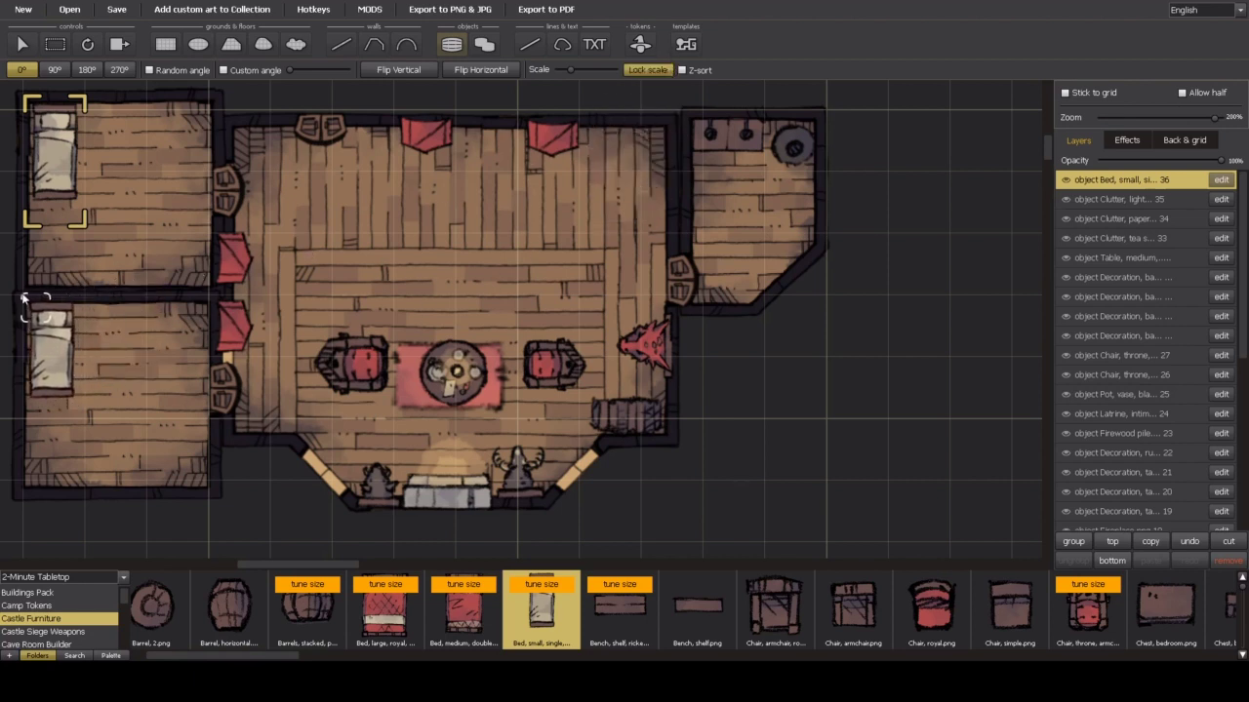
click(23, 300)
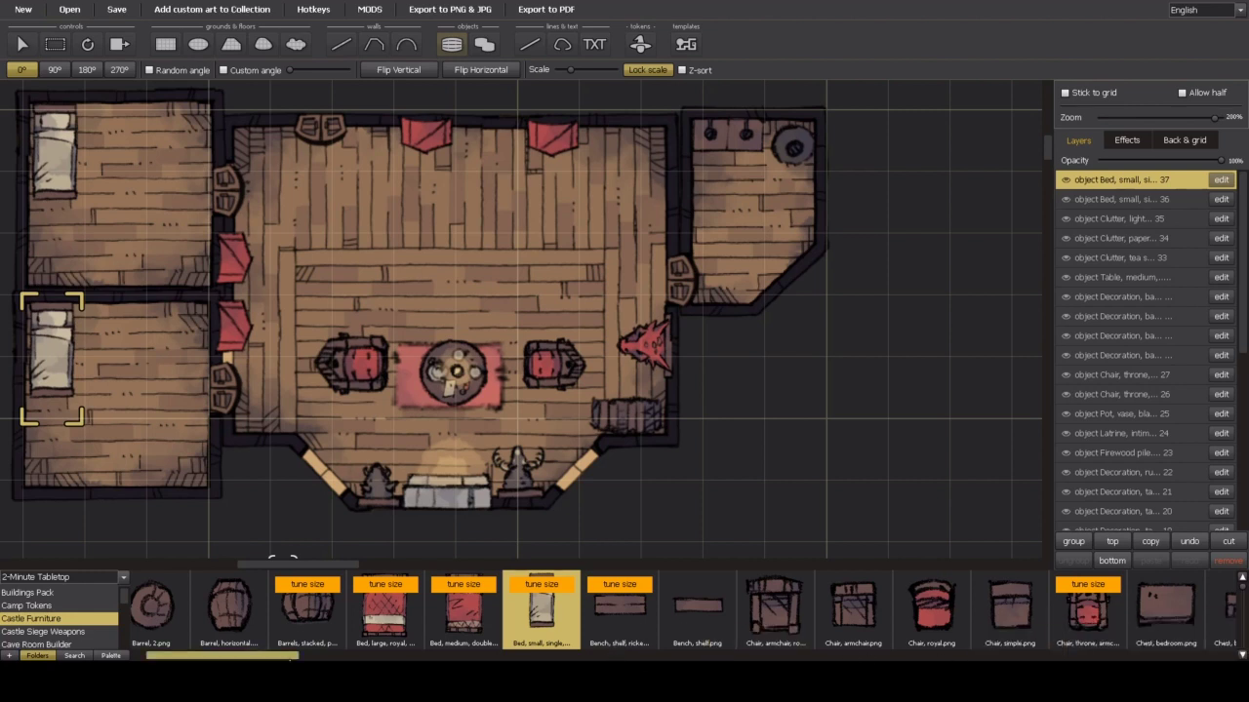
scroll(305, 575, right, 5)
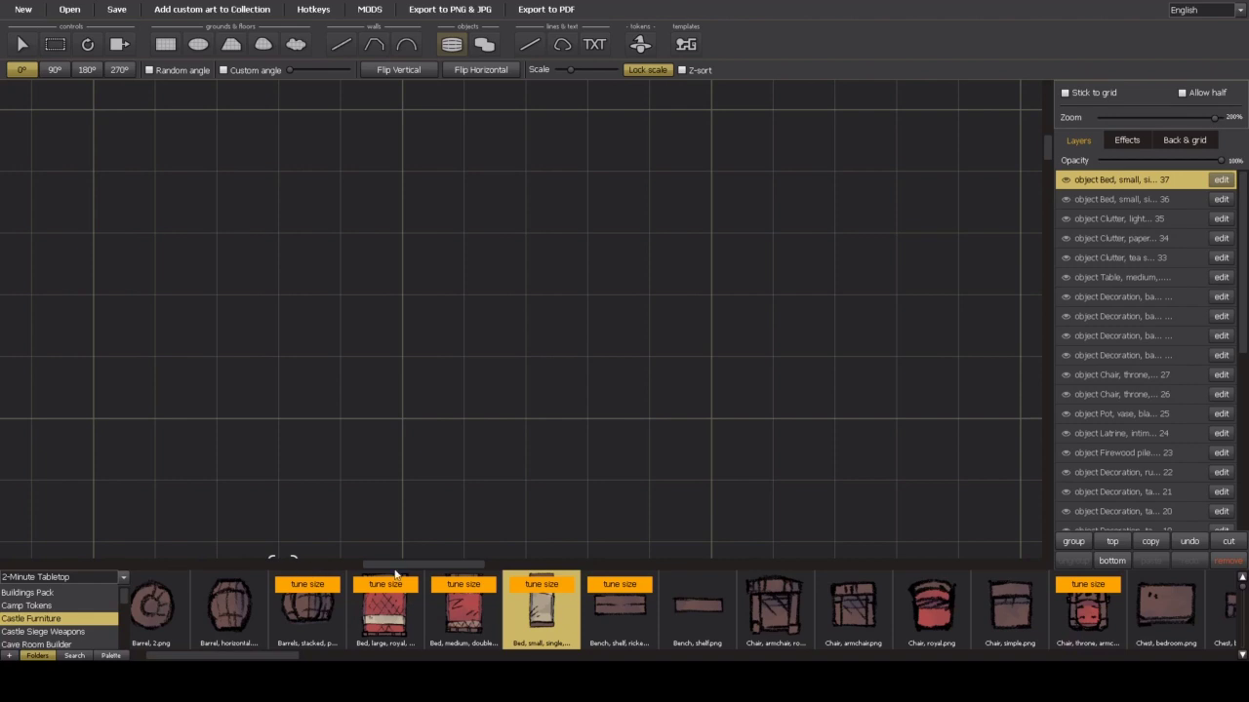
scroll(415, 565, left, 5)
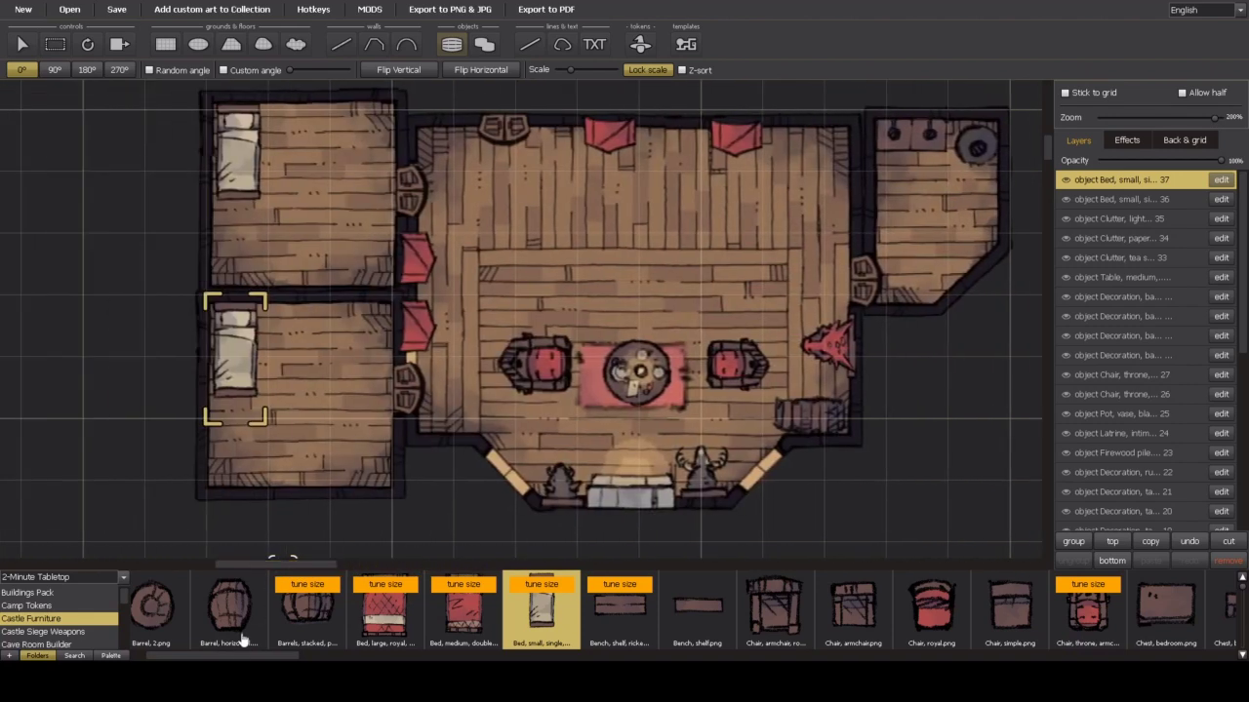
drag(228, 658, 210, 660)
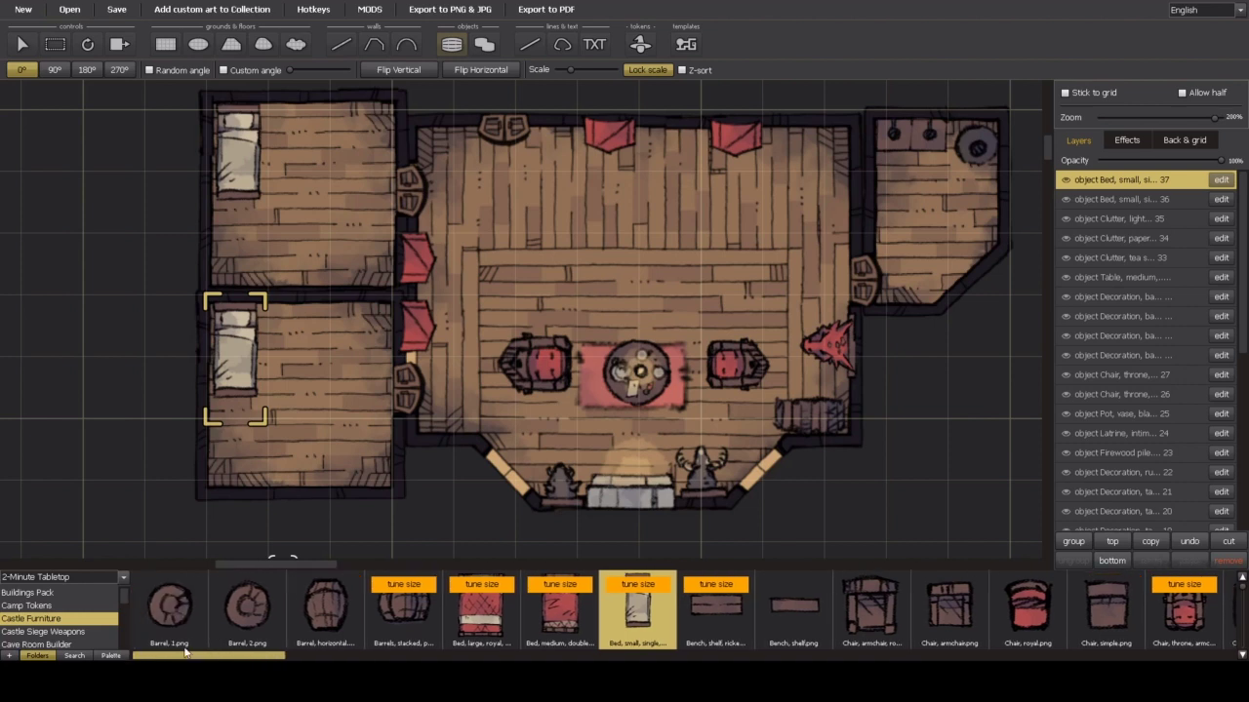
Step: Stamp five 'Barrel, 1' barrels in a cluster along the right room's diagonal wall
click(170, 610)
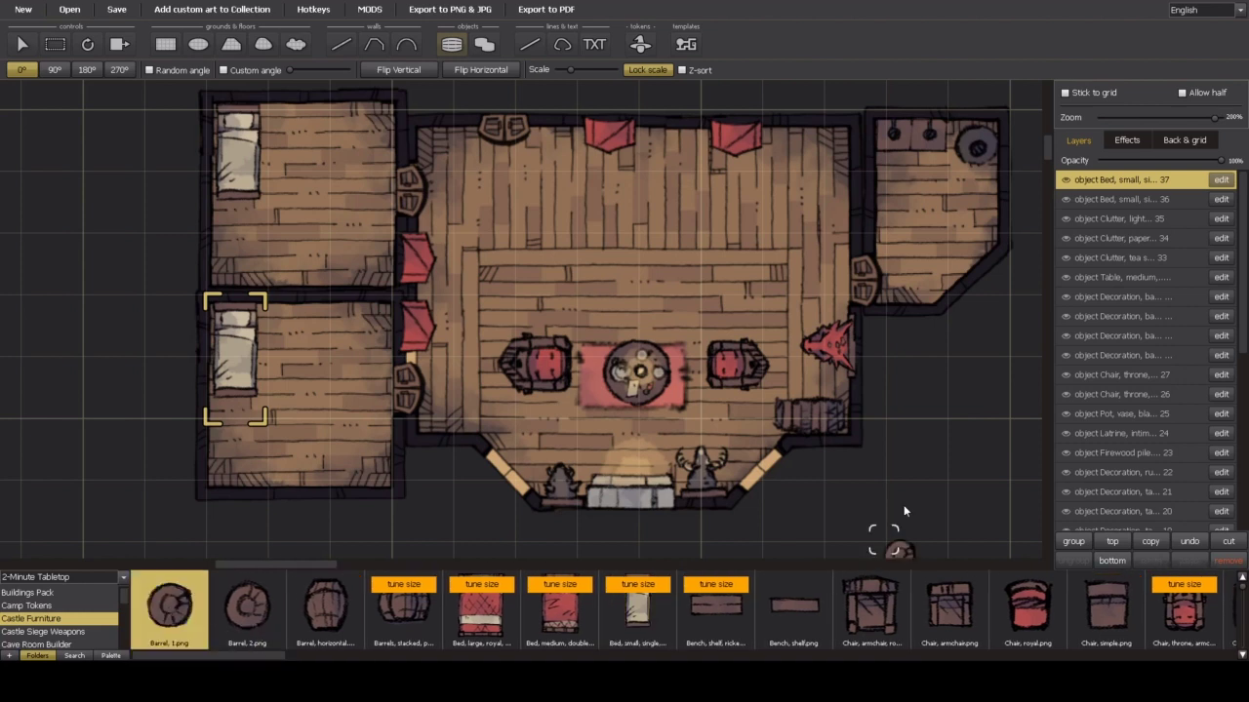
click(901, 256)
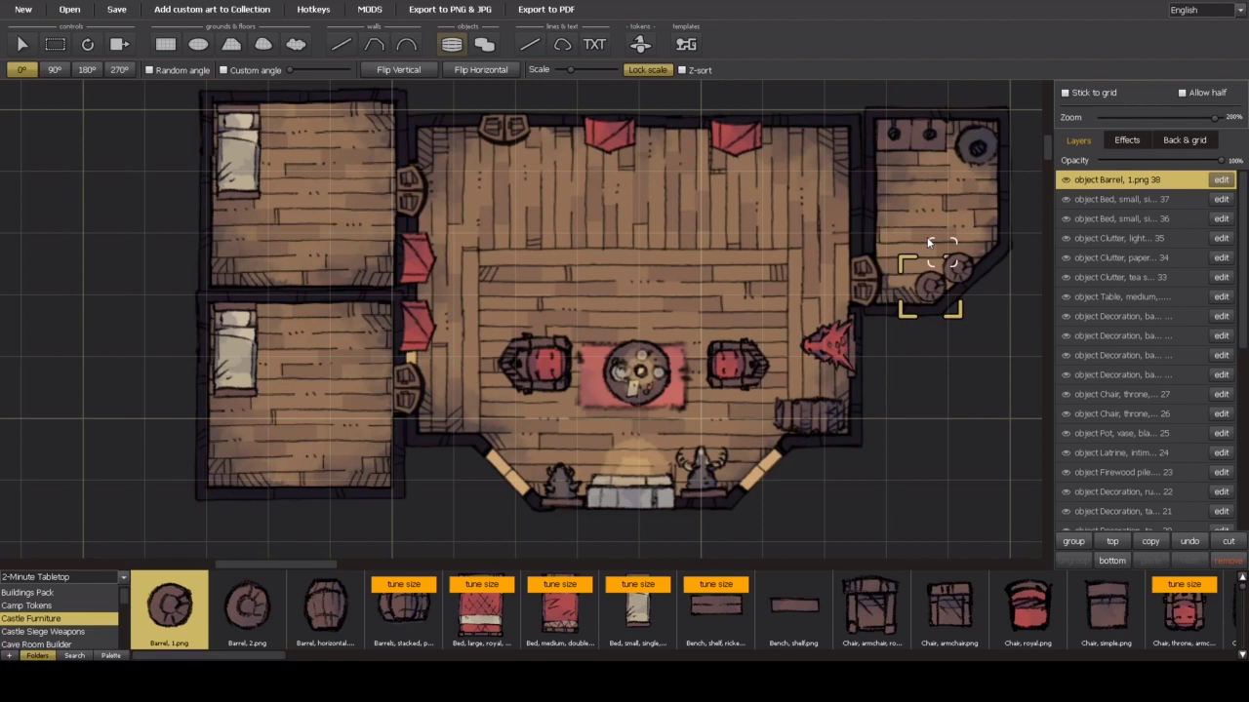
click(931, 240)
click(949, 215)
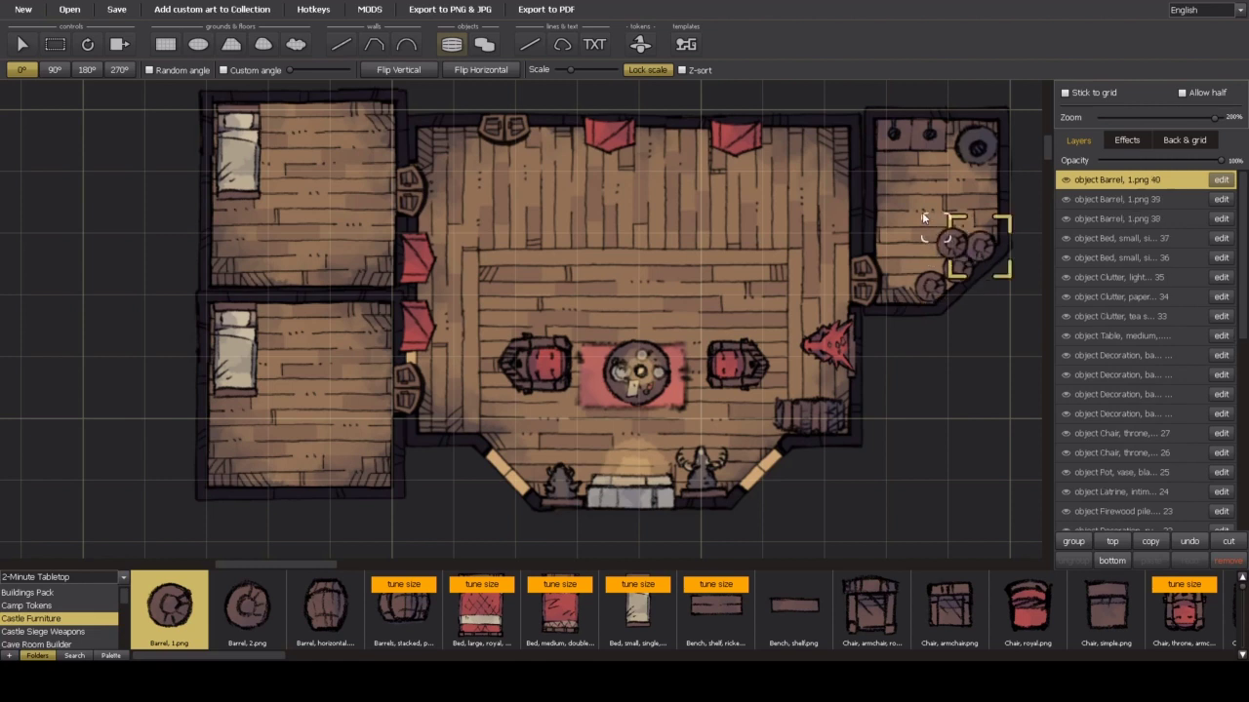
click(917, 207)
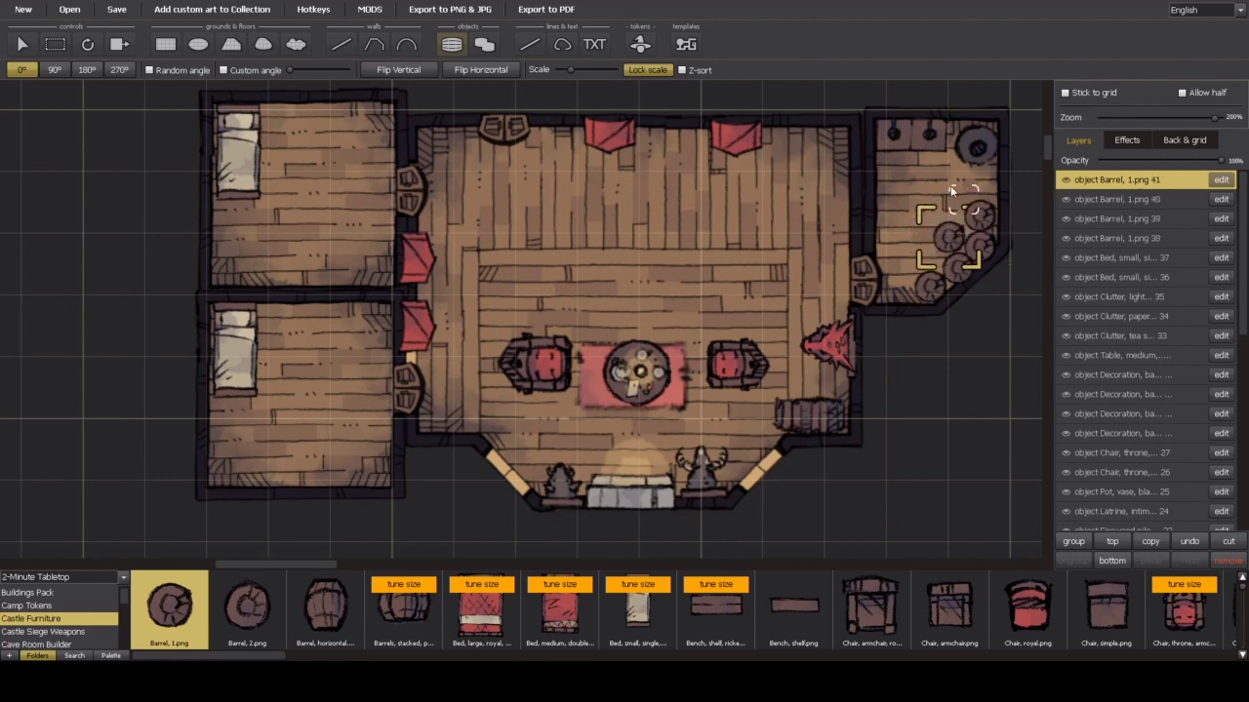
click(953, 187)
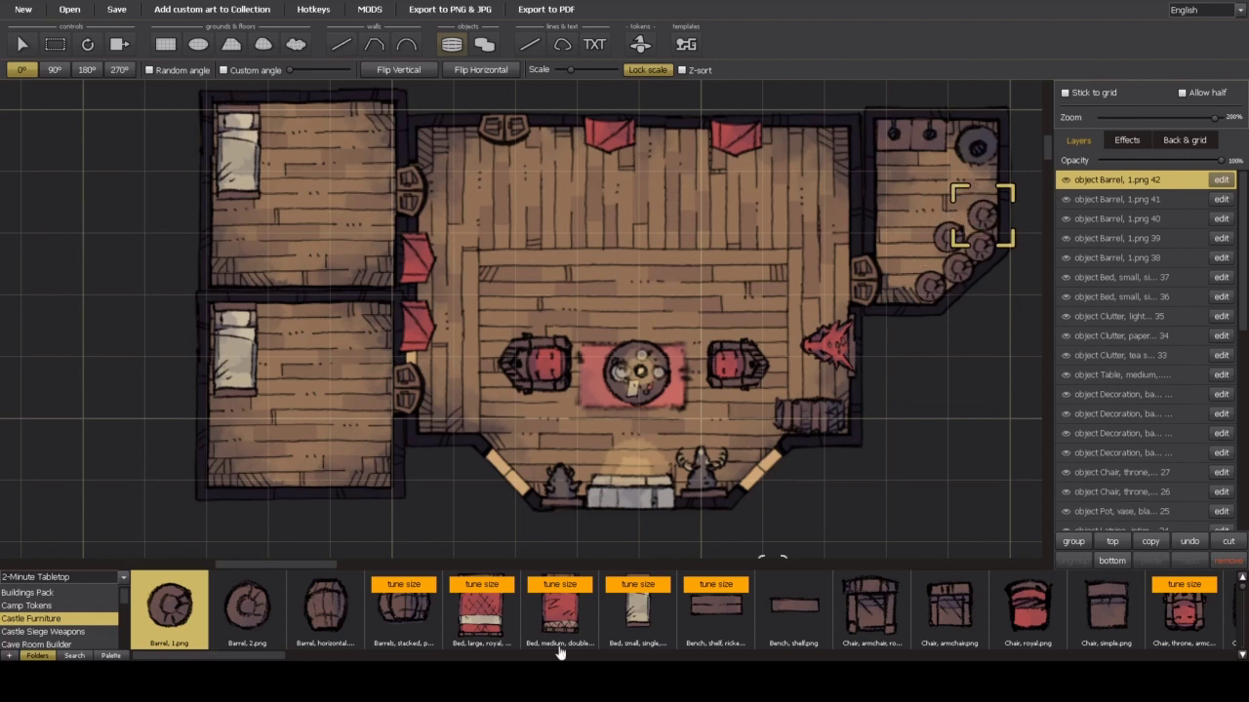
scroll(625, 610, down, 5)
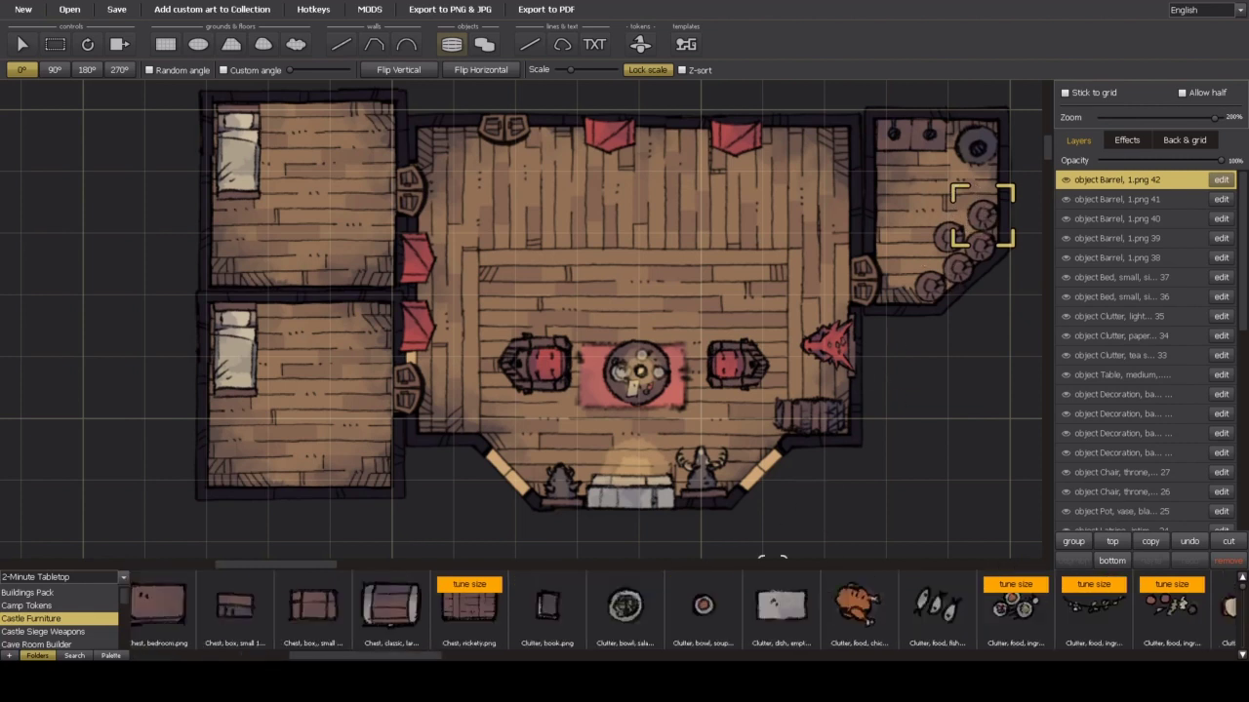
drag(373, 660, 715, 618)
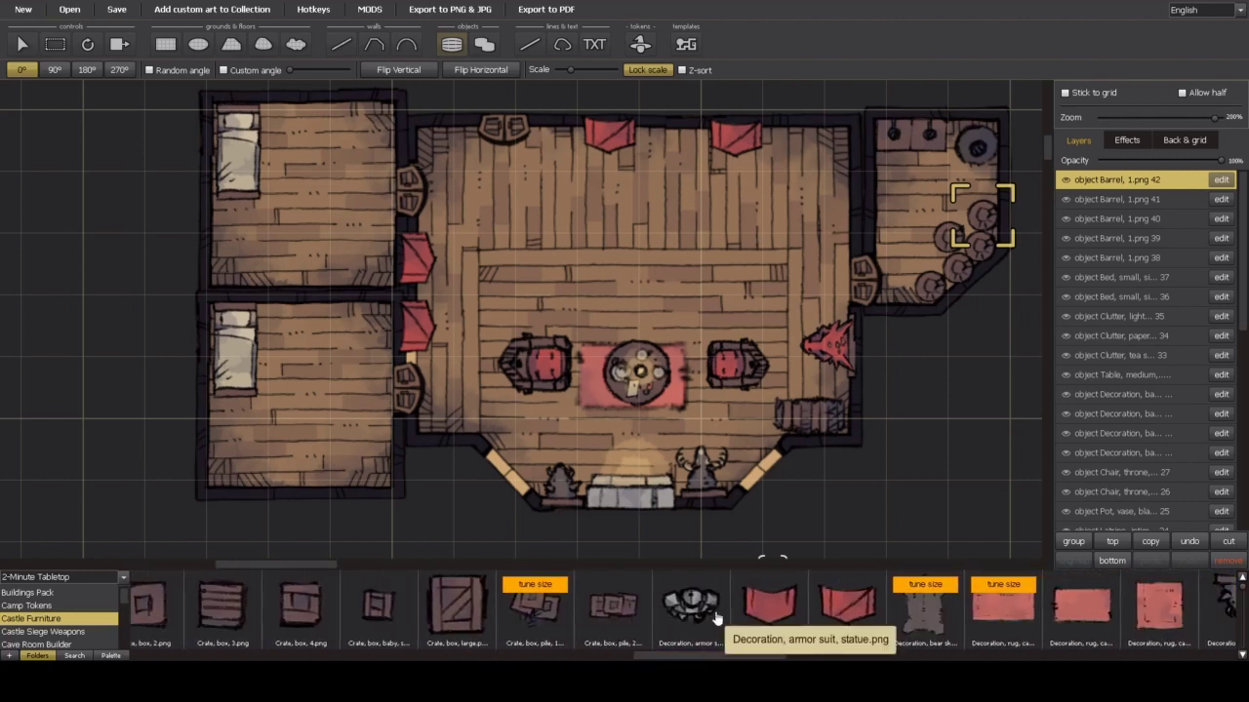
Step: Place three 'Decoration, armor suit, statue' pieces along the top wall, ending near the top-right
click(682, 617)
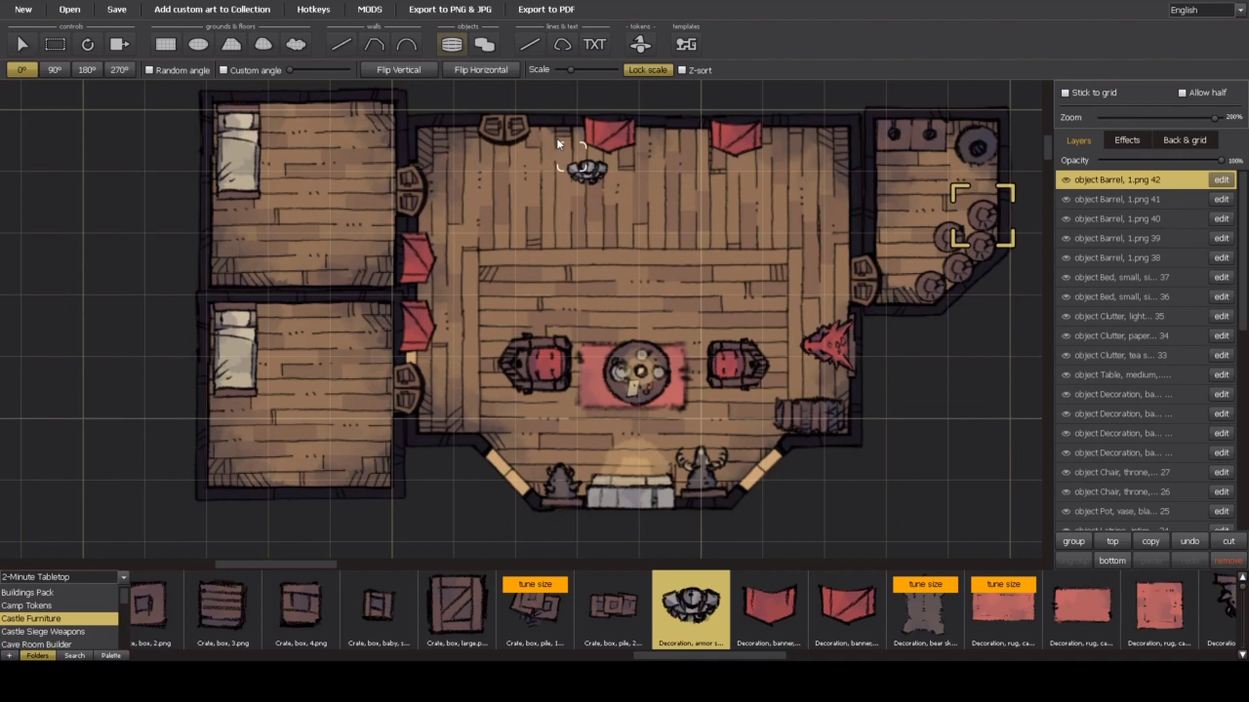
click(541, 113)
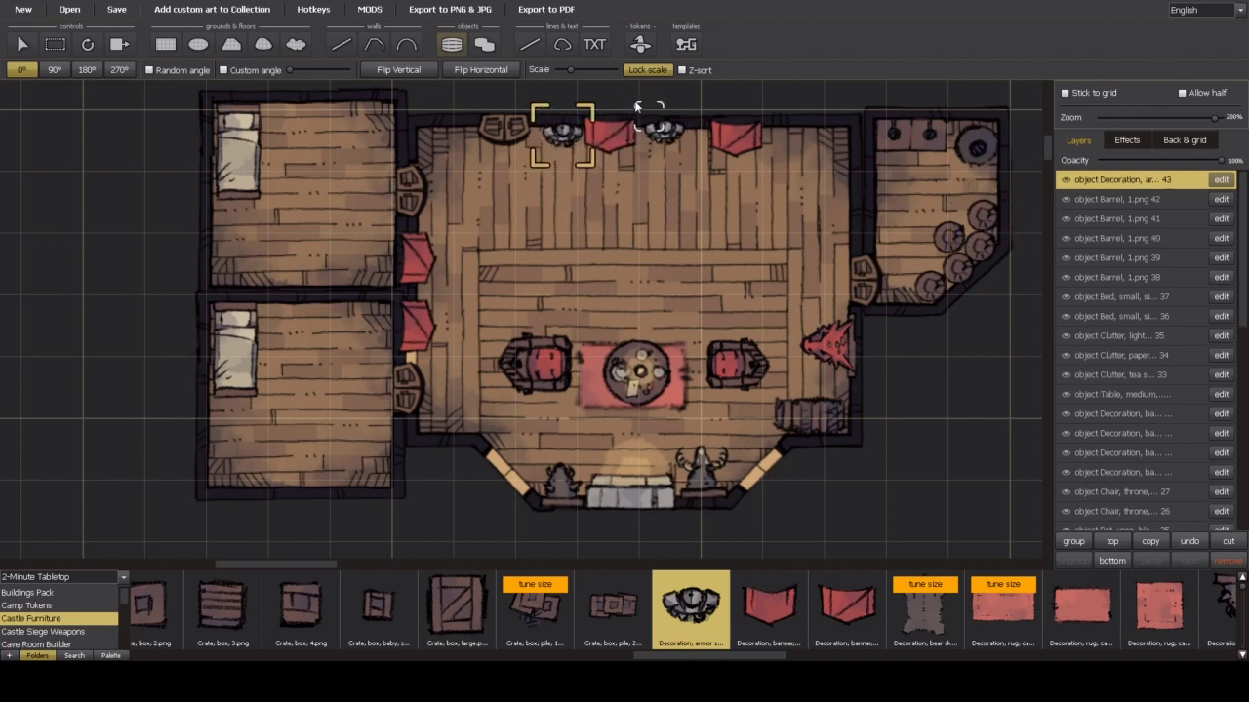
click(652, 110)
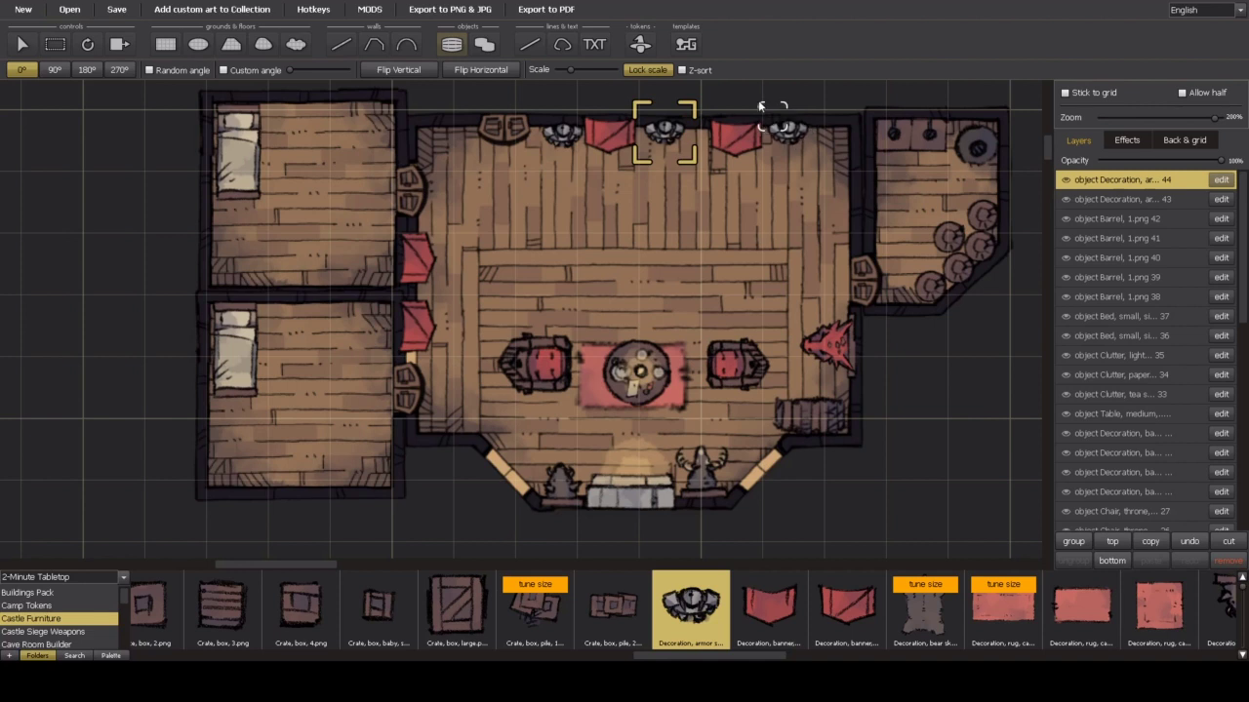
click(757, 100)
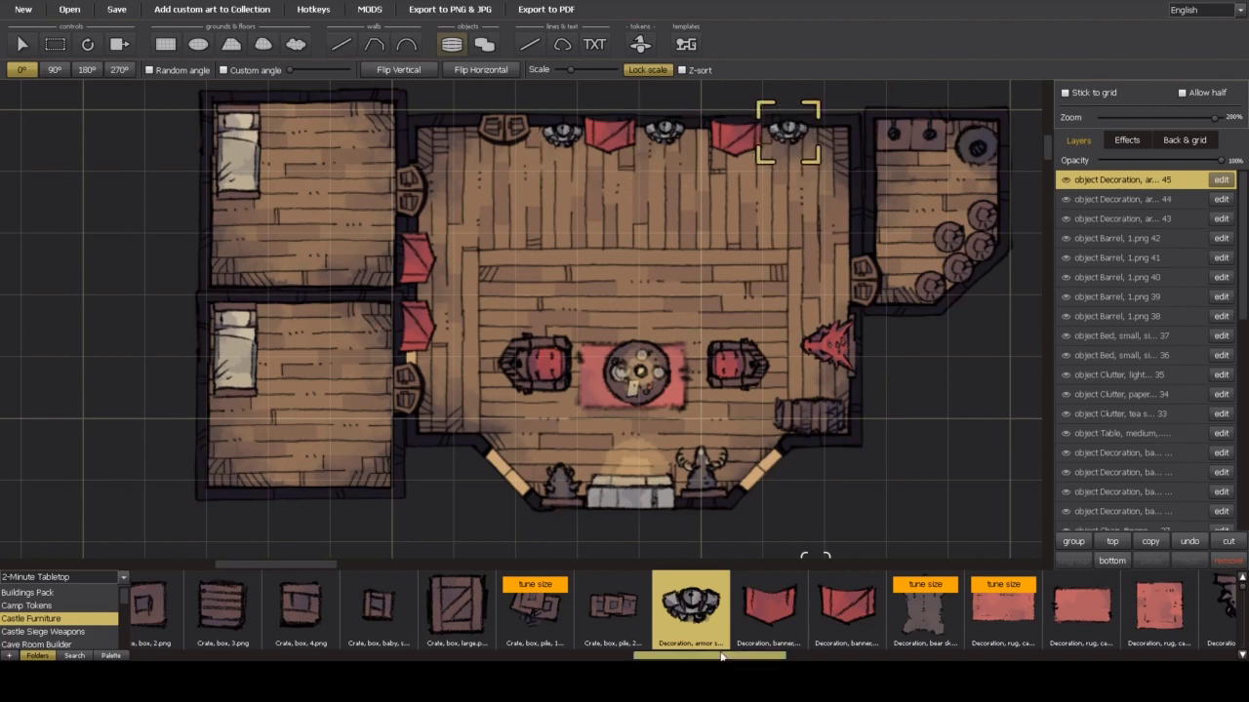
drag(722, 659, 984, 636)
Step: Place 'Shelf, bookshelf, 2' rotated 180° in the upper-left and lower-left bedrooms
click(799, 606)
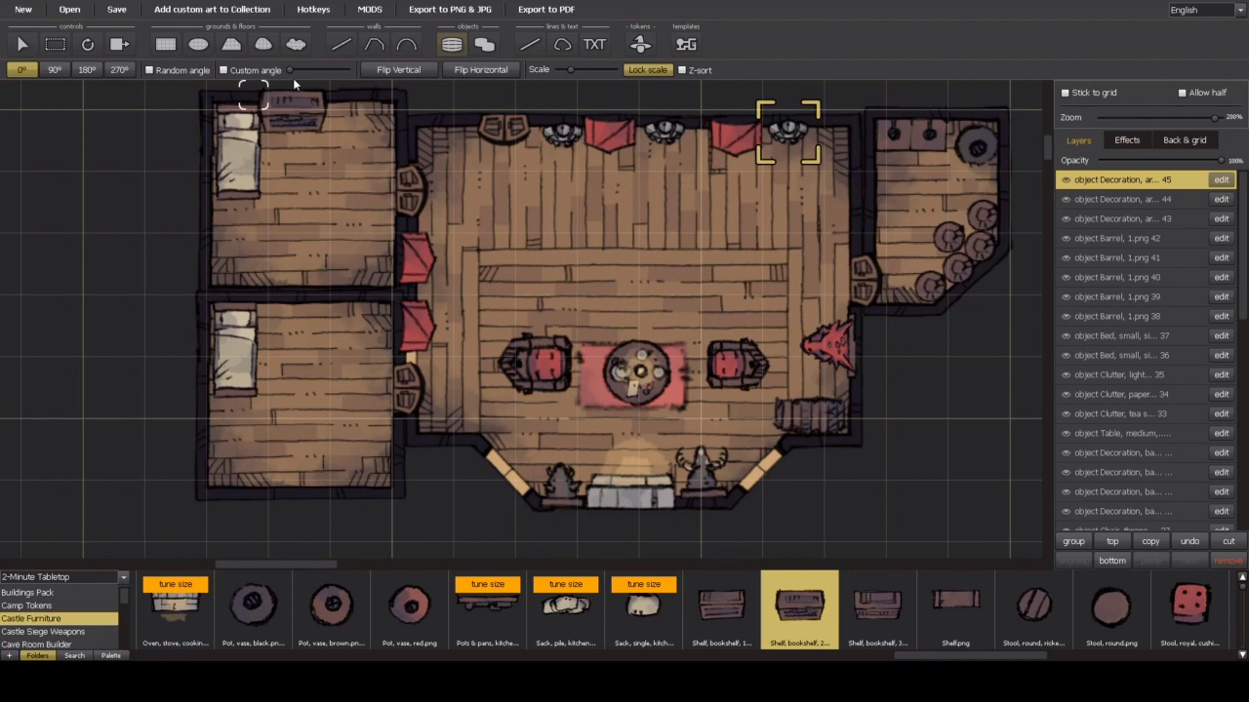
click(87, 70)
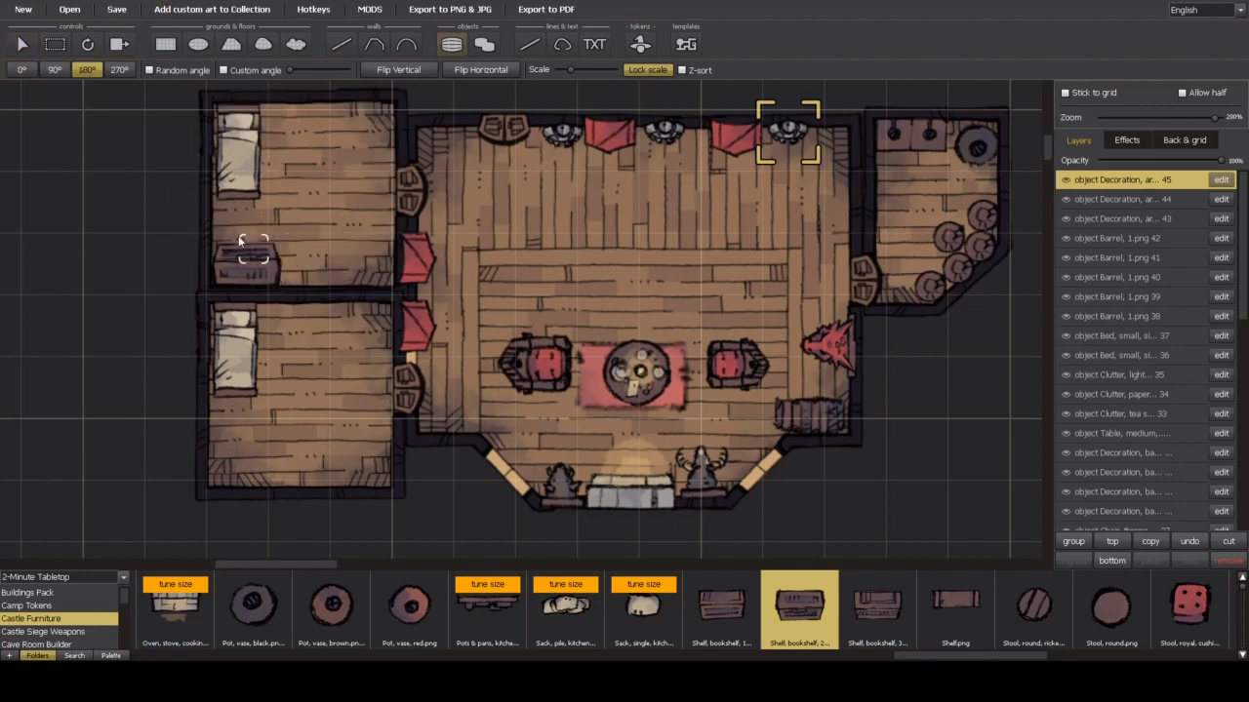
click(236, 238)
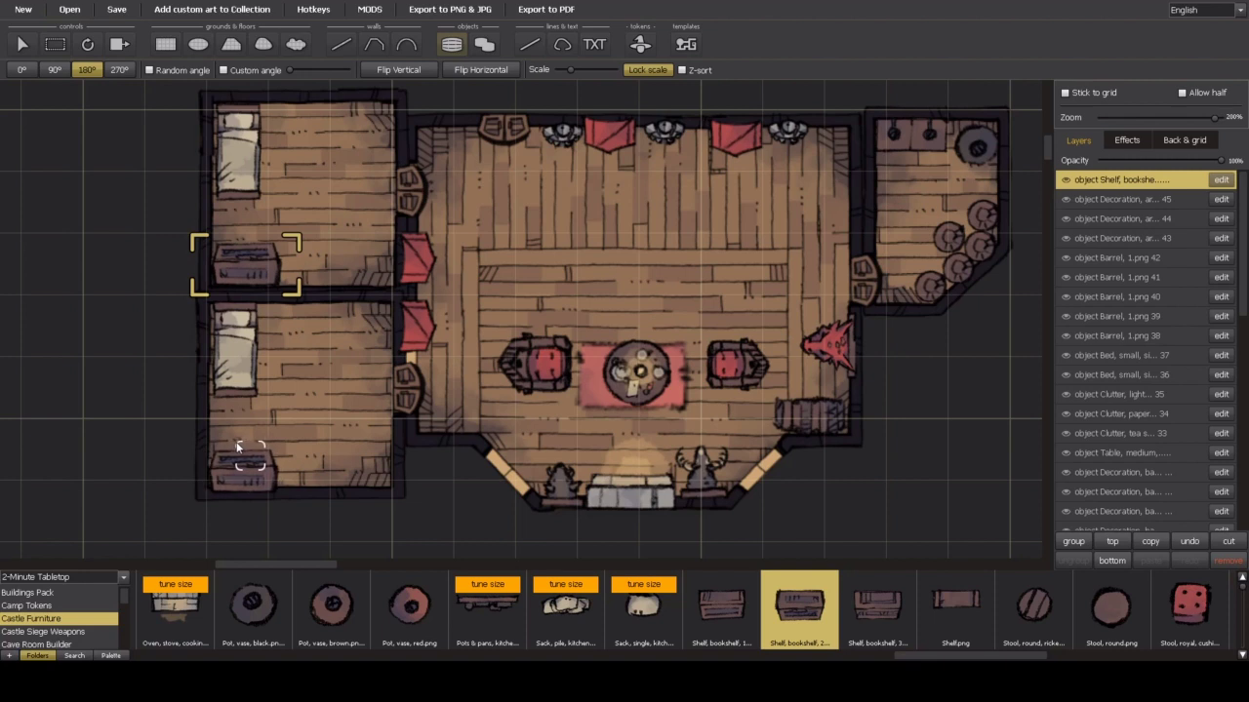
click(234, 442)
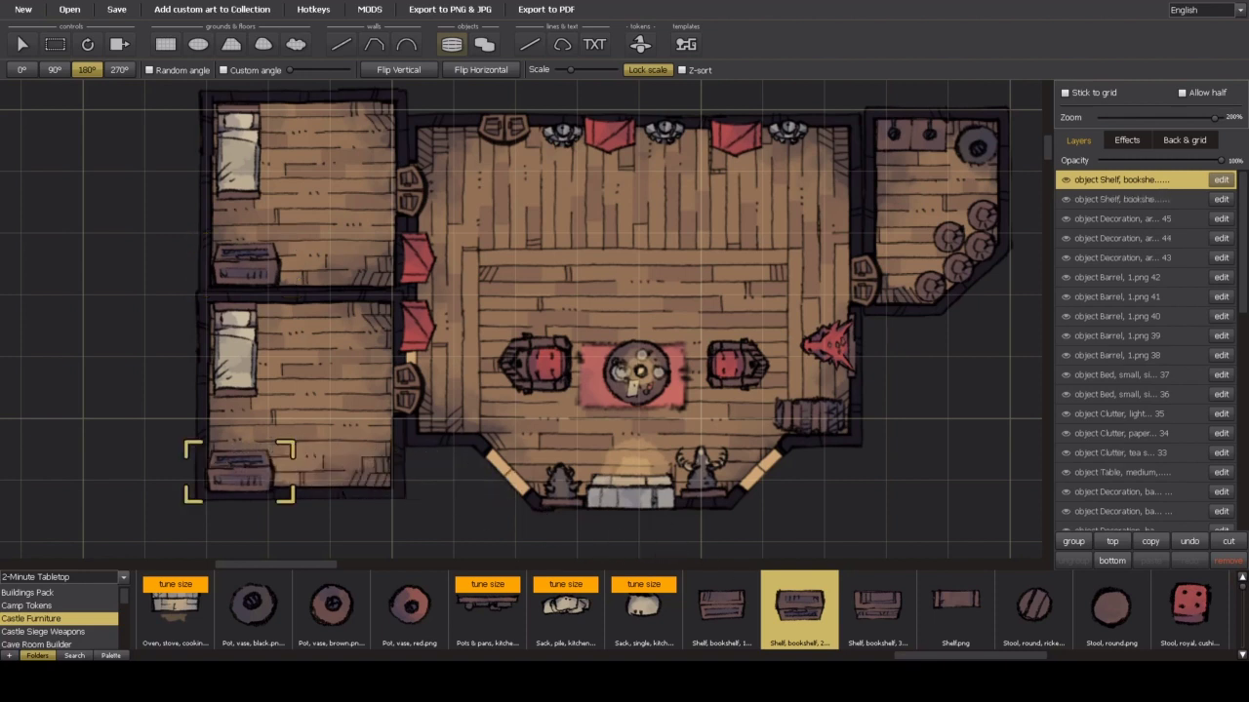
drag(994, 659, 1054, 659)
Step: Place two more bookshelves at 90°, stacked along the hall's right wall
click(202, 605)
click(112, 69)
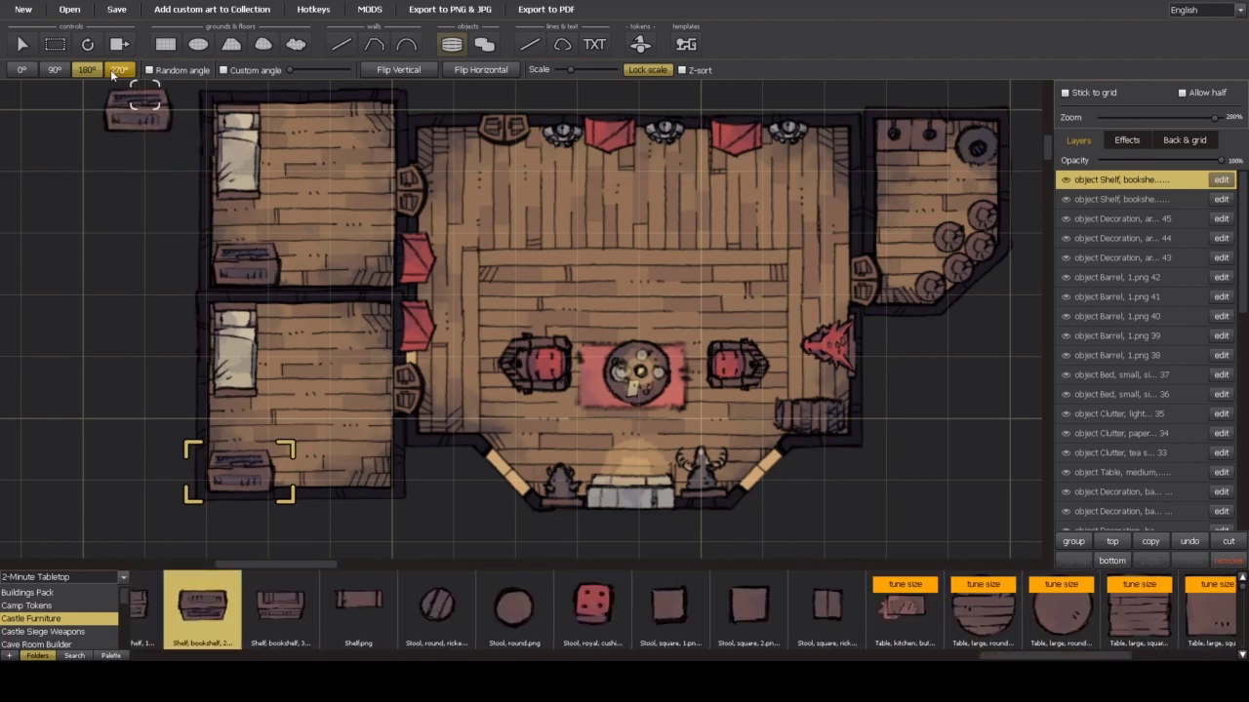
click(50, 69)
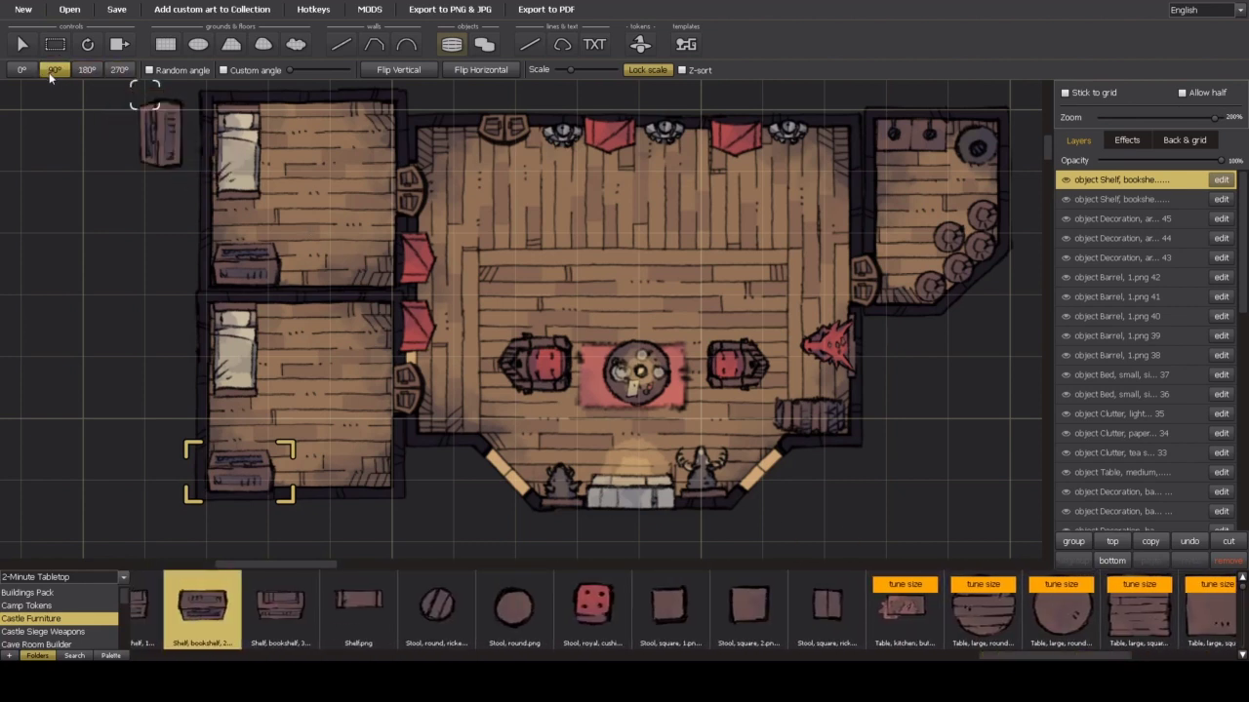
click(817, 111)
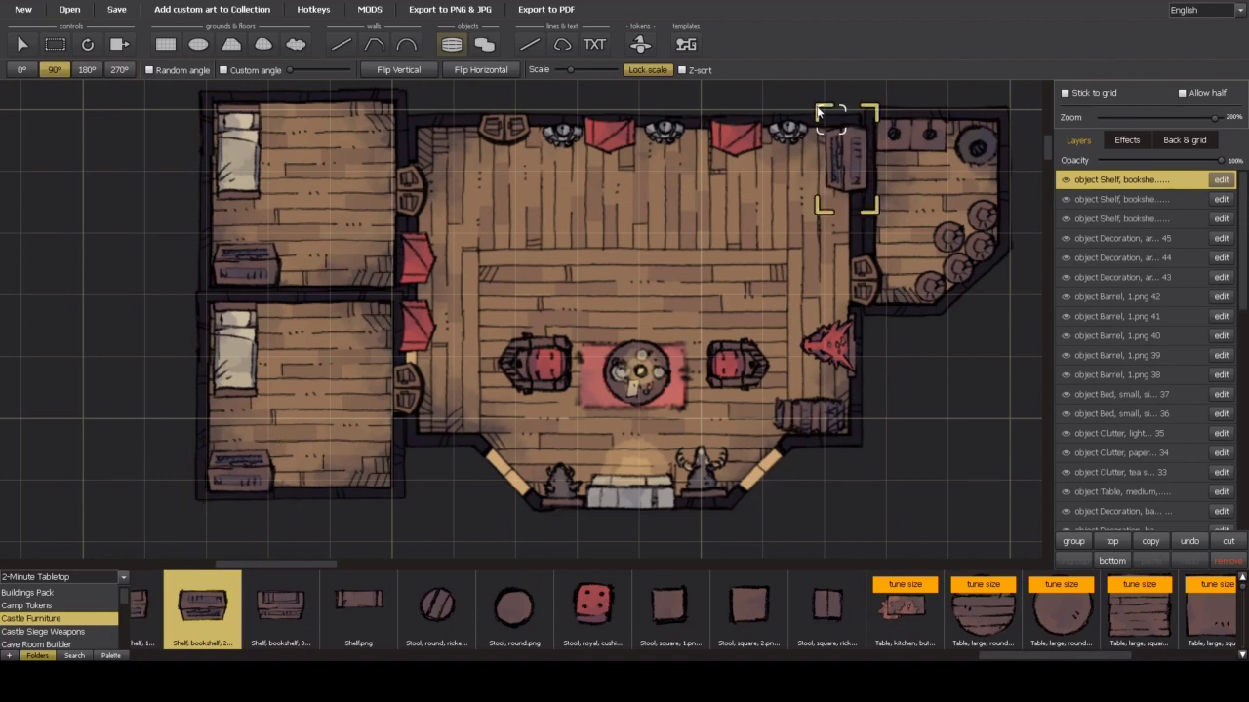
click(819, 173)
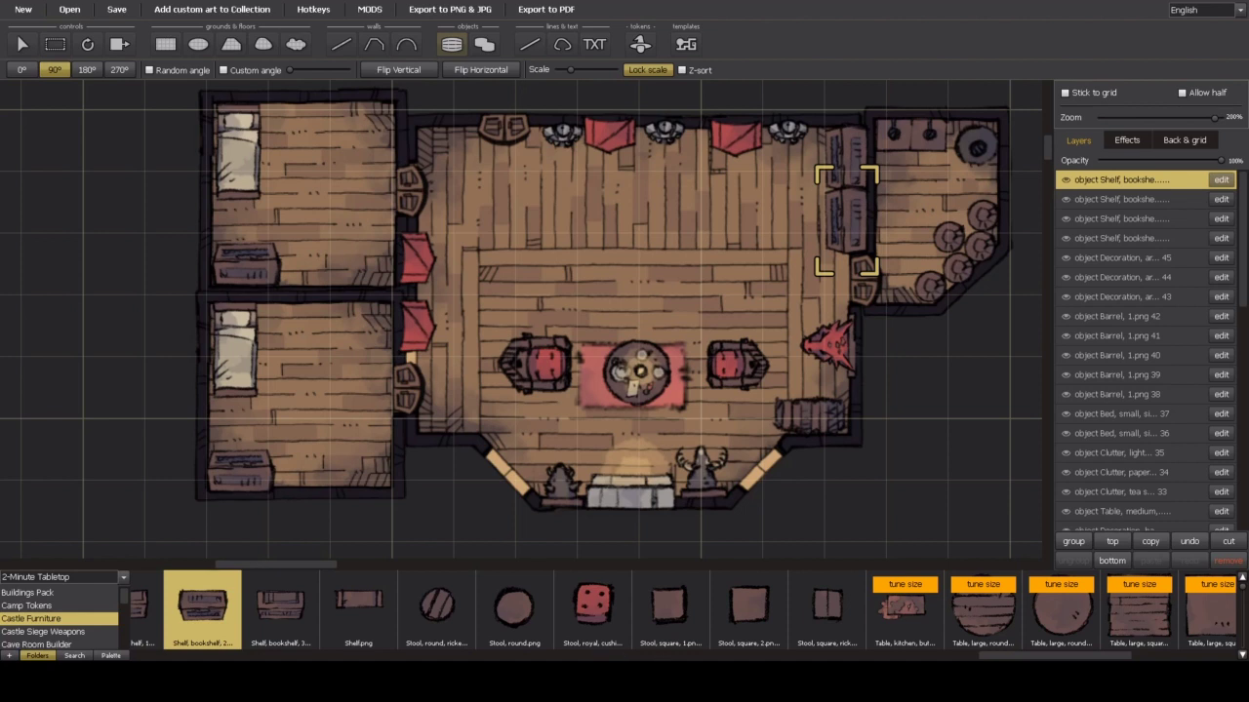
drag(1055, 656, 729, 655)
Step: Lay a bear-skin rug in the upper-left bedroom
click(771, 629)
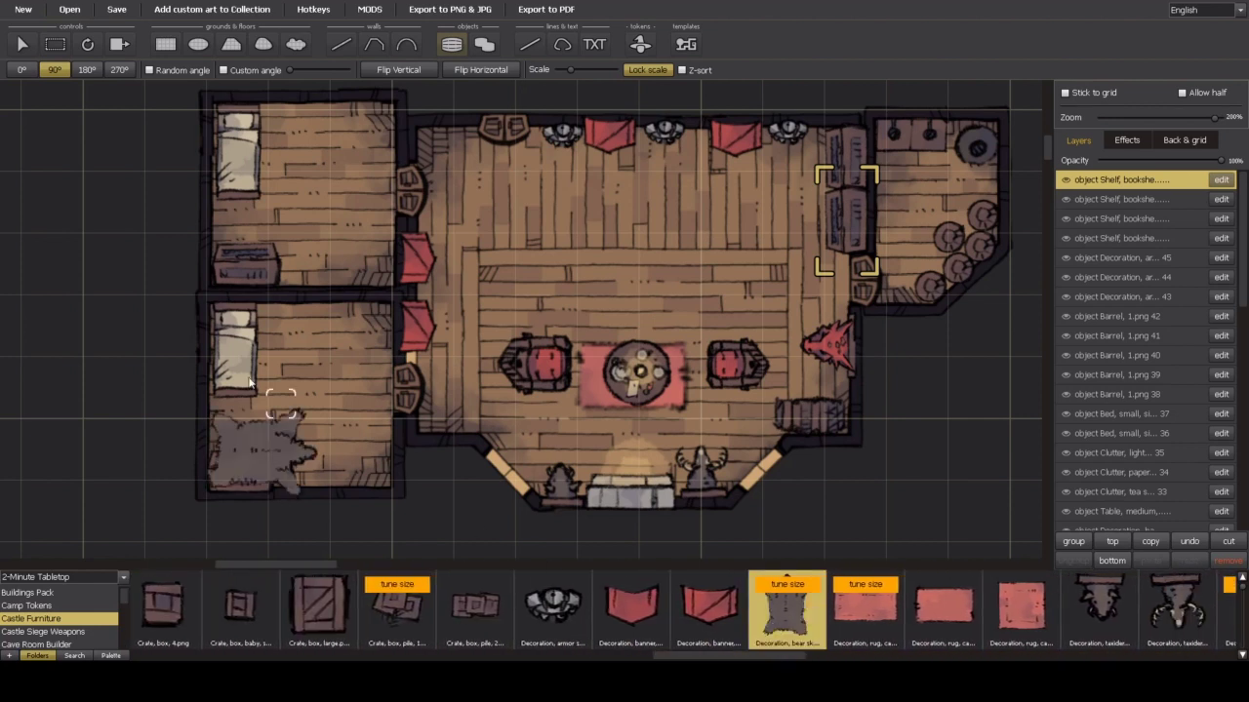
click(336, 134)
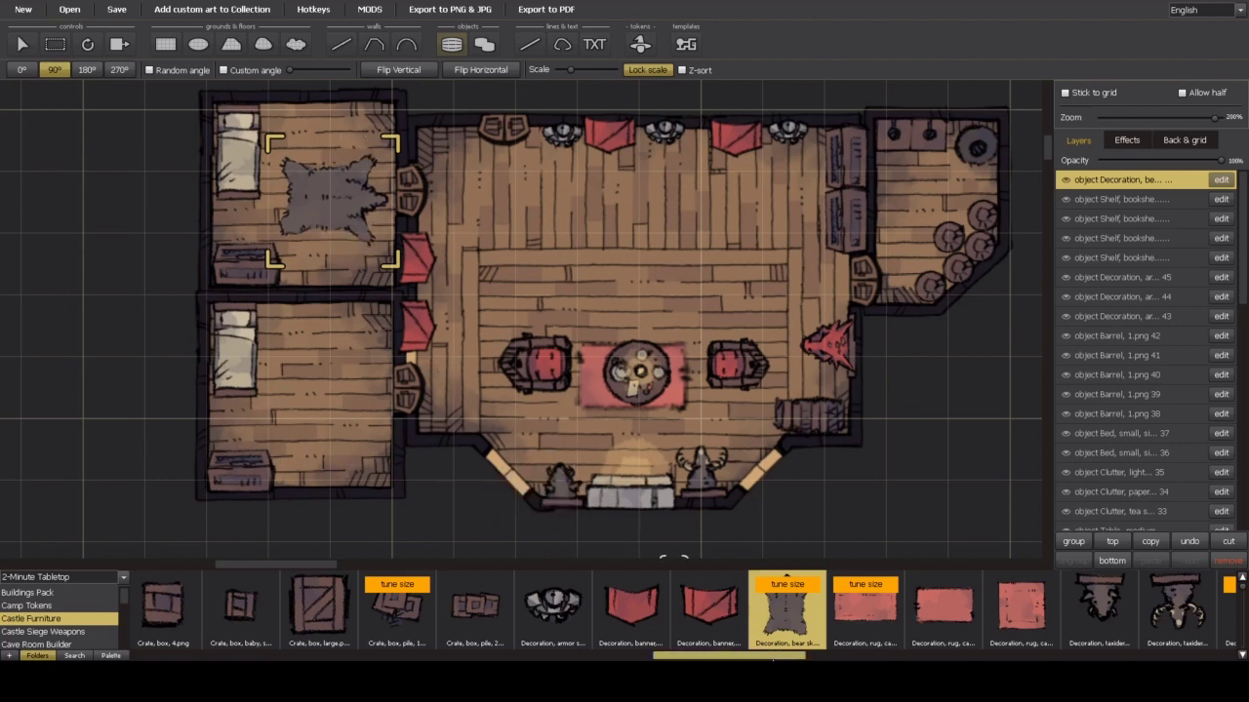
drag(773, 660, 686, 660)
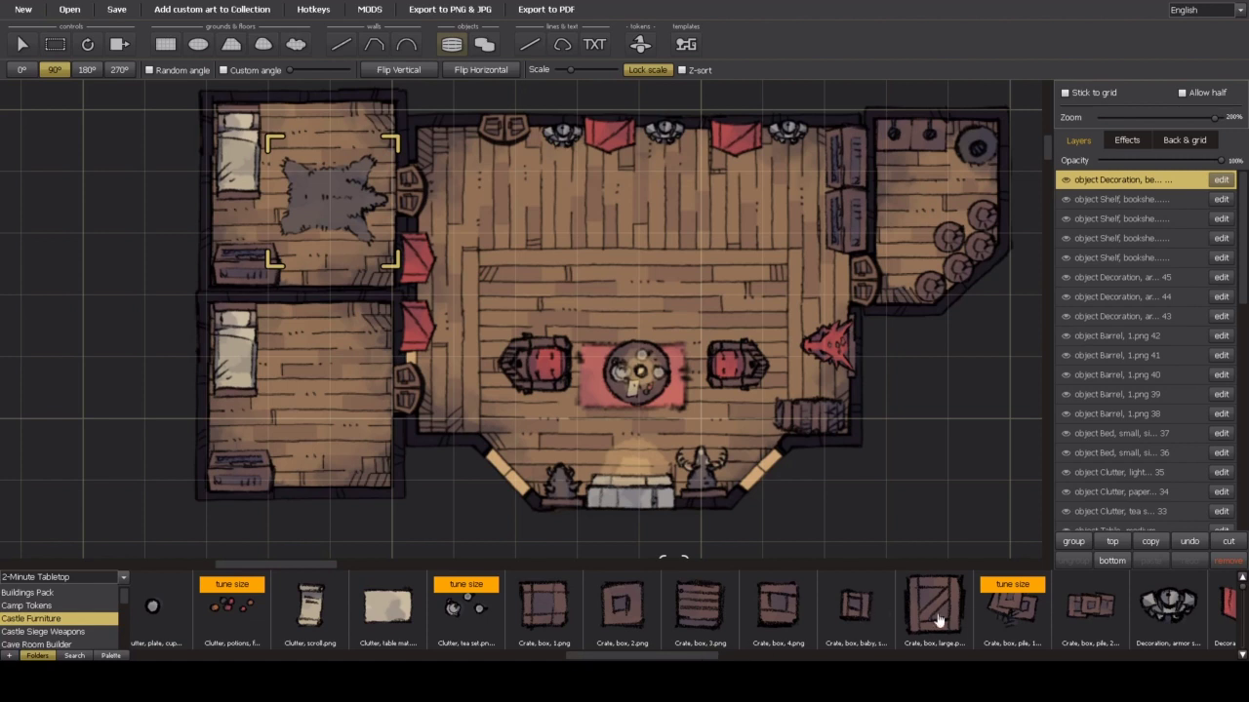
Step: Place two 'Crate, box, pile, 1' piles in the lower-left bedroom, topped with potions clutter
click(985, 622)
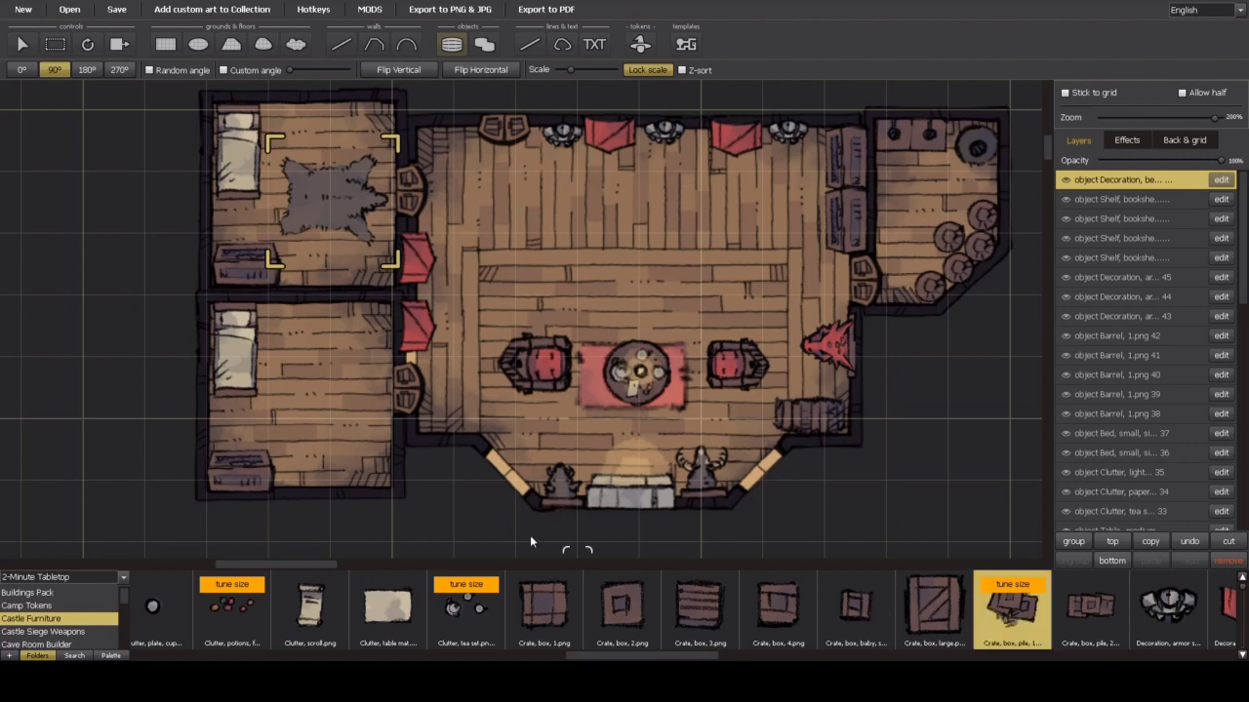
click(359, 414)
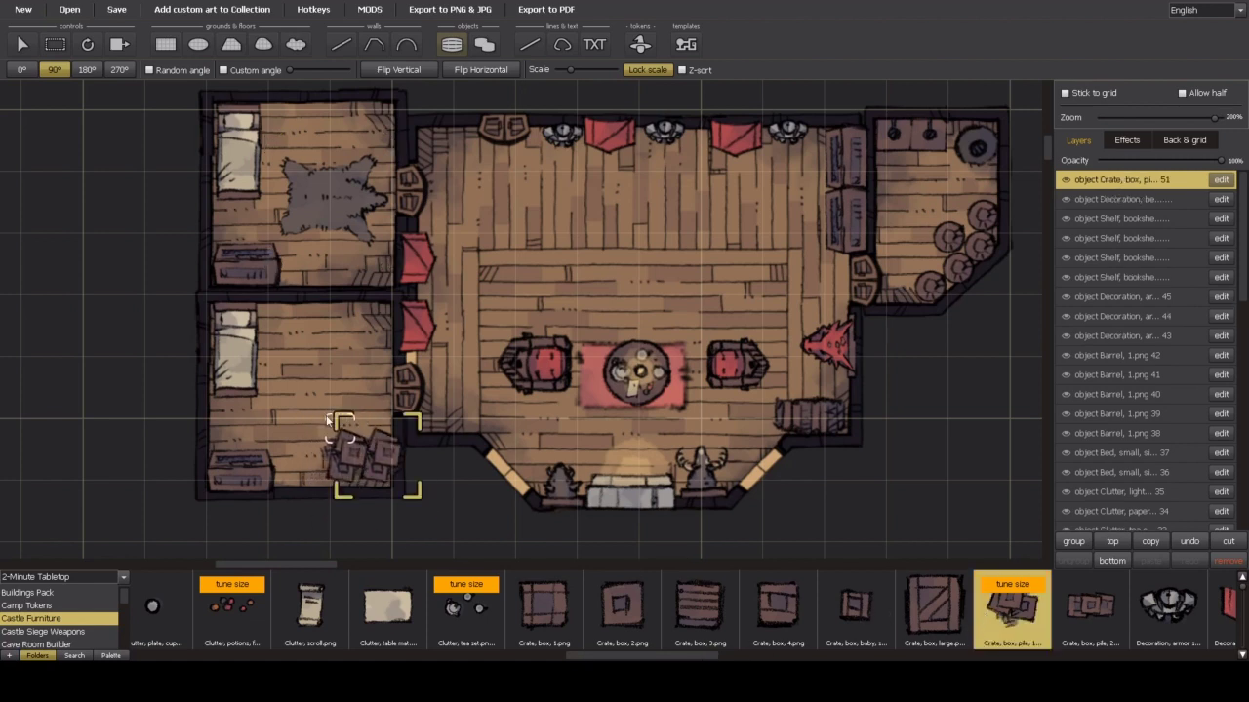
click(328, 422)
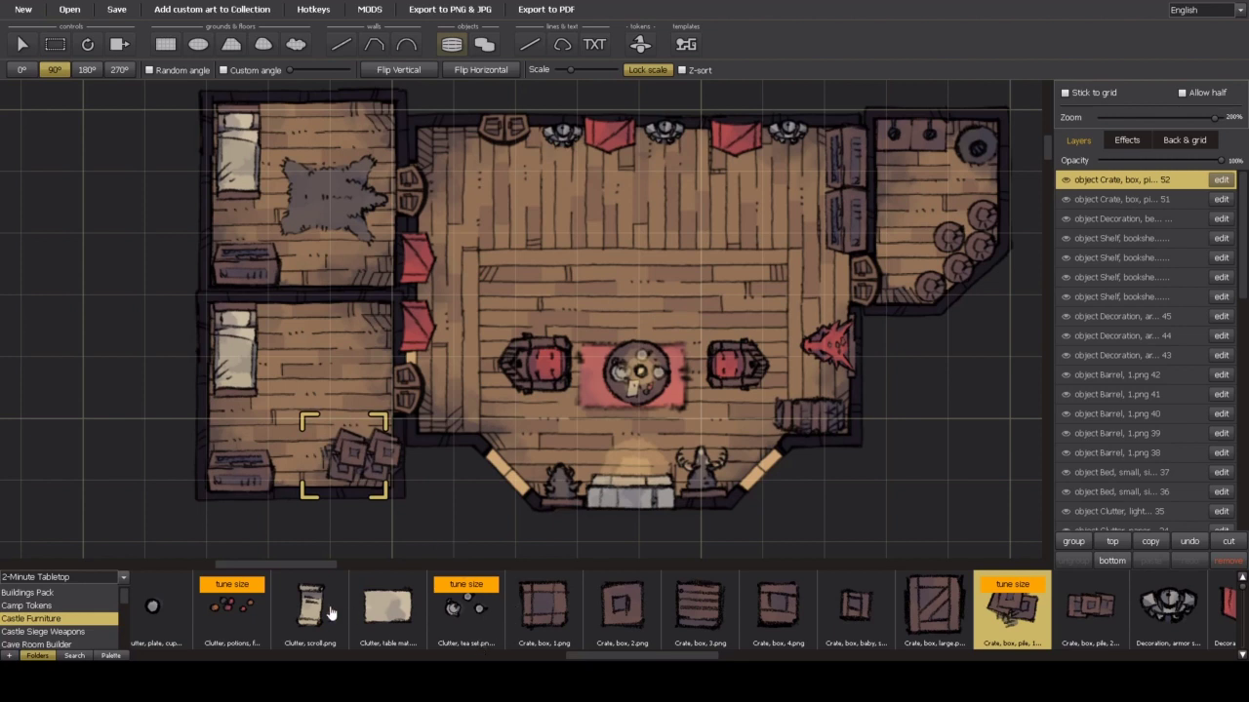
click(238, 613)
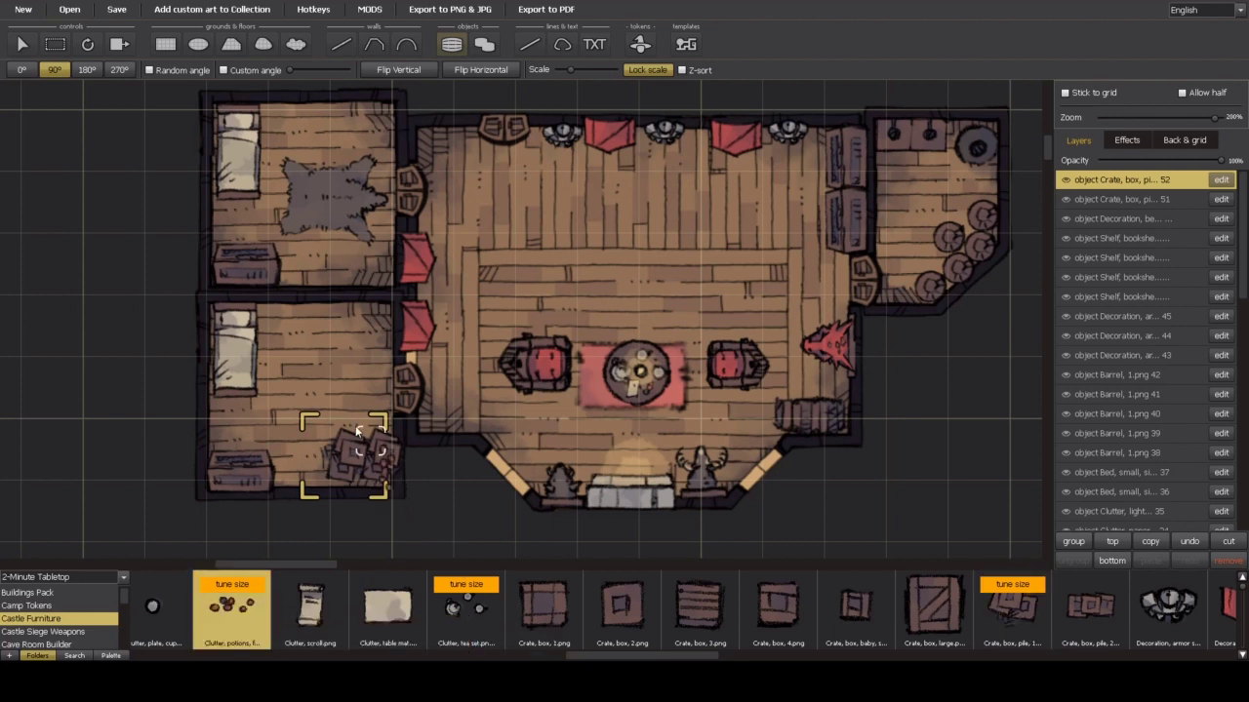
click(354, 424)
drag(702, 656, 391, 659)
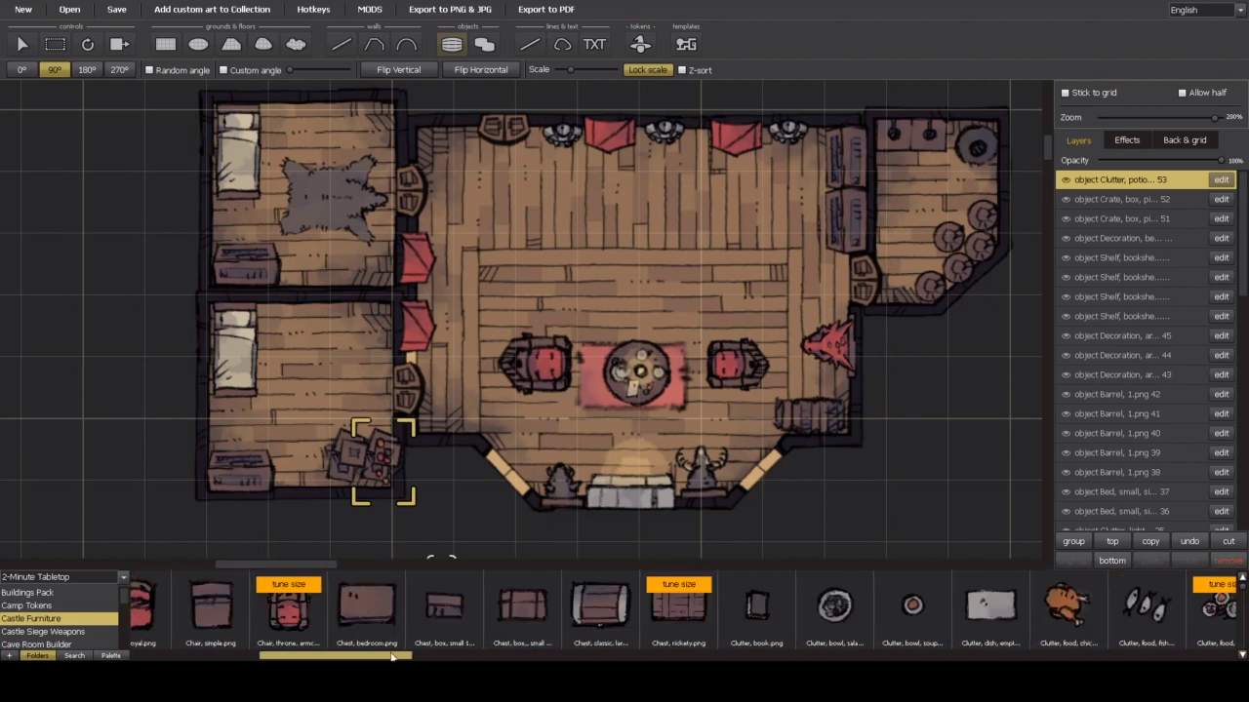
Step: Place a 'Chest, classic, large' at 0° rotation beside the upper bed and the lower bed
click(616, 628)
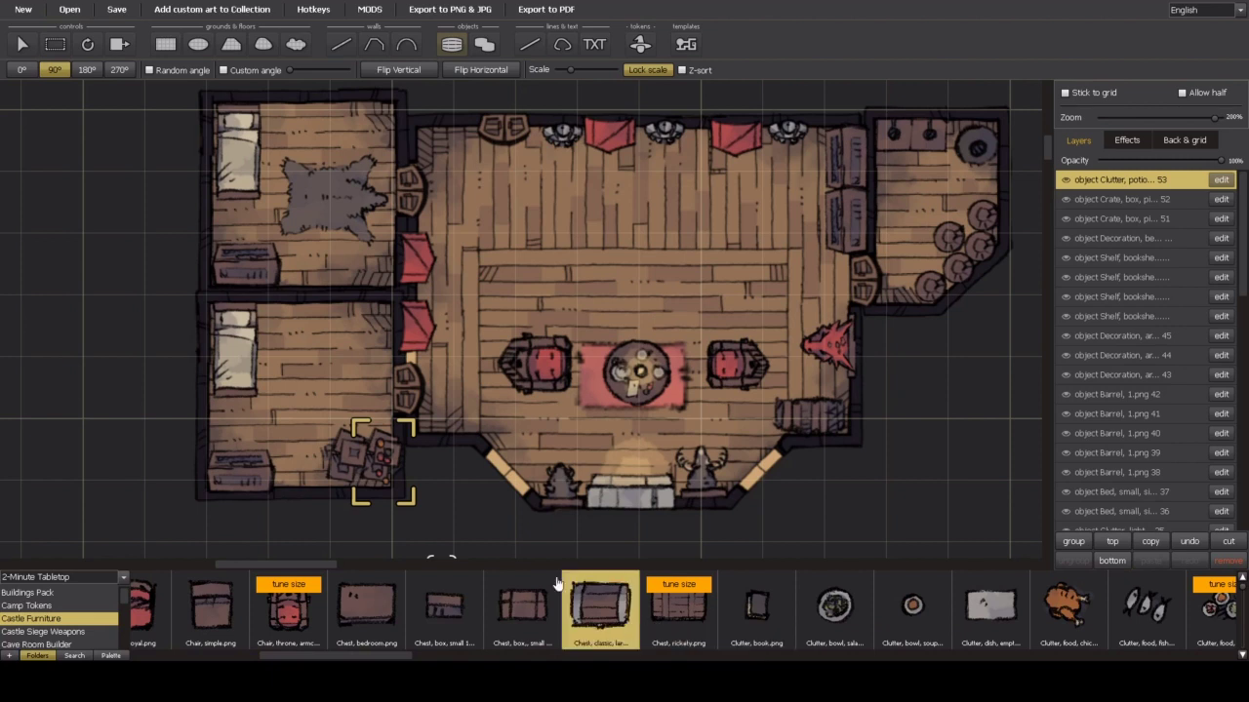
click(87, 70)
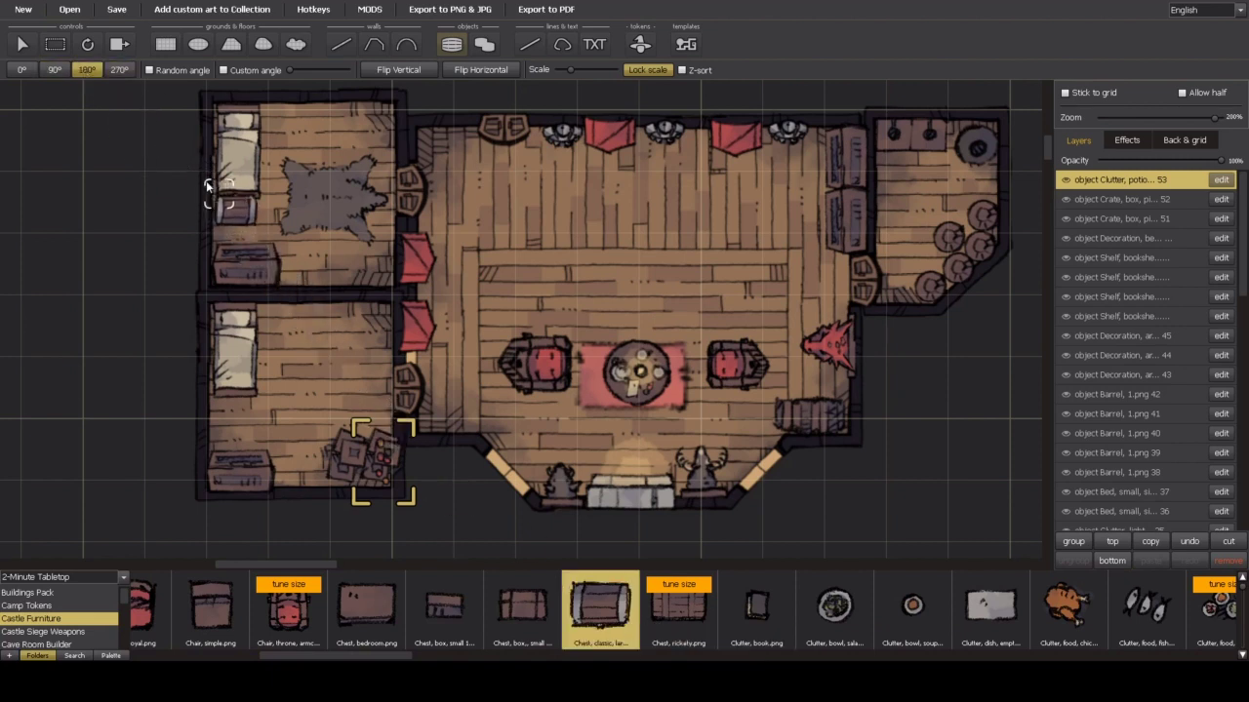
click(35, 76)
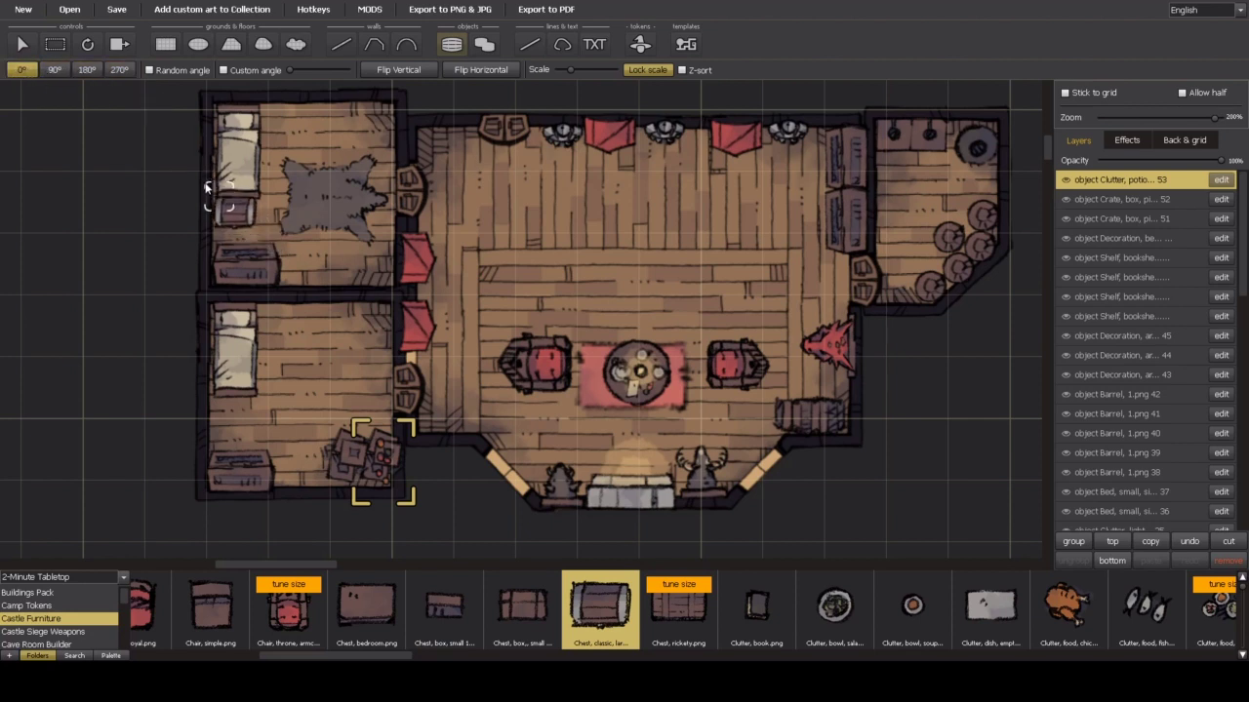
click(207, 187)
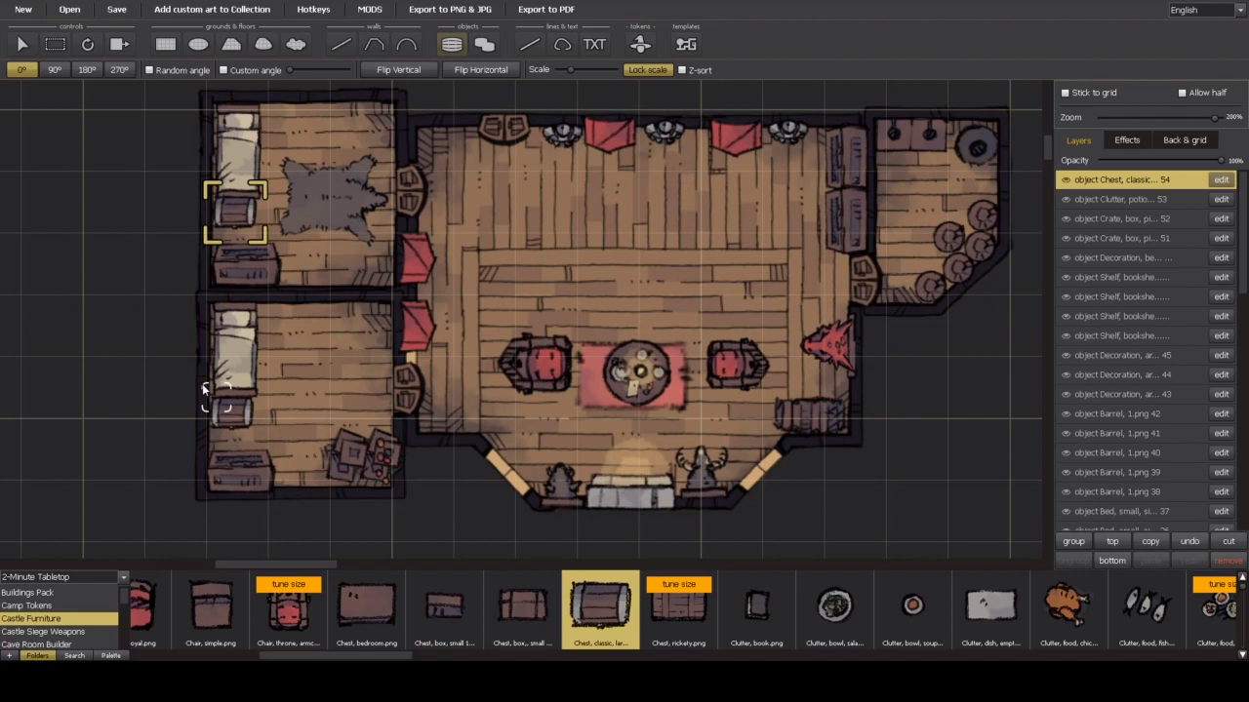
click(205, 386)
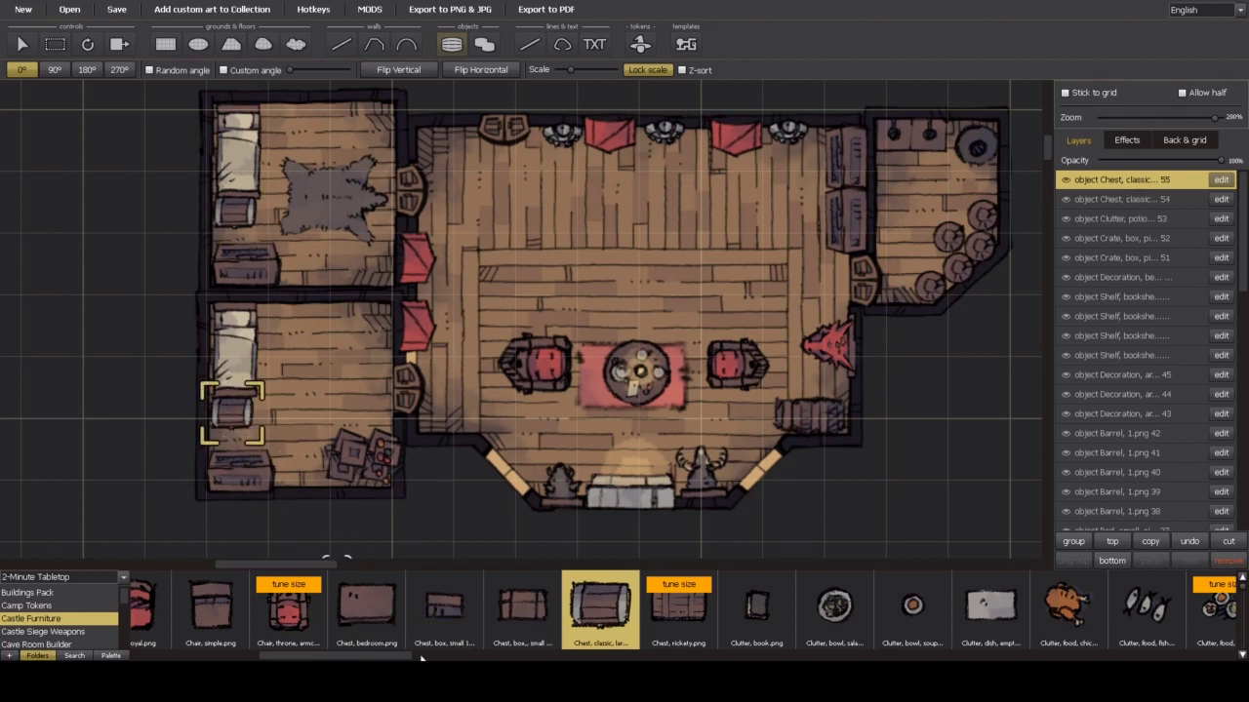
drag(409, 659, 1076, 627)
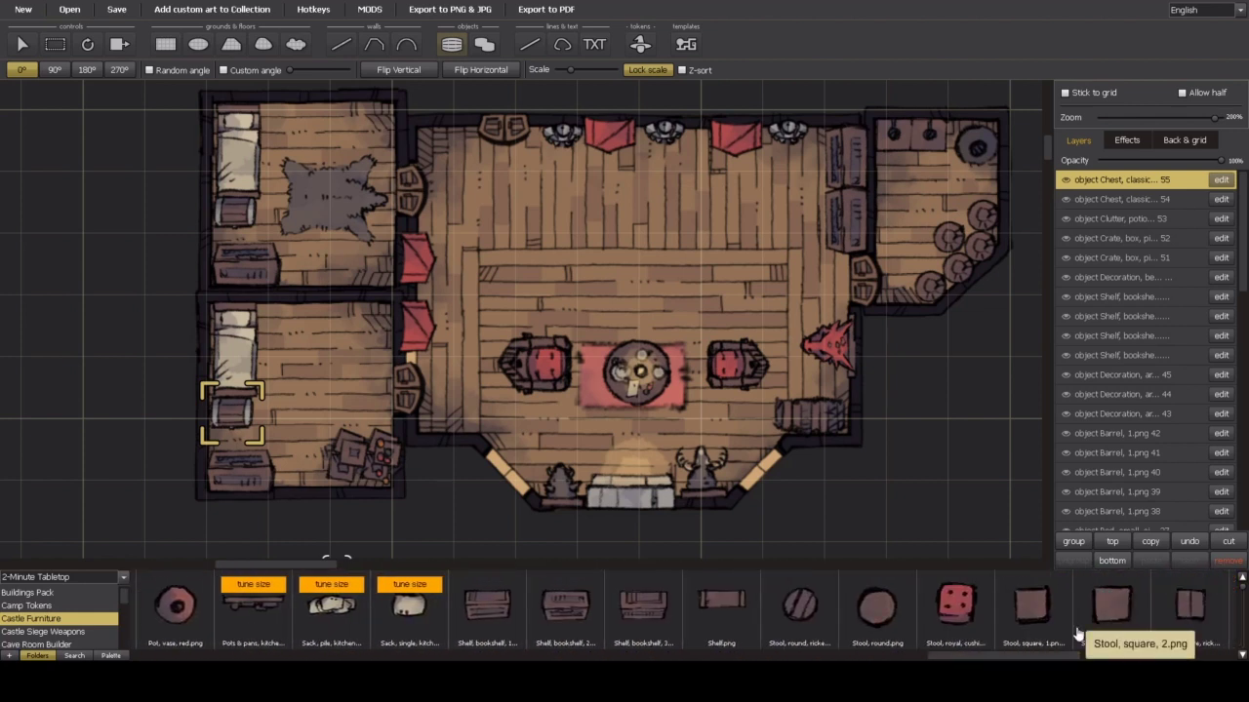
Step: Place a round stool in the top-left room and another in the lower-left room
click(817, 615)
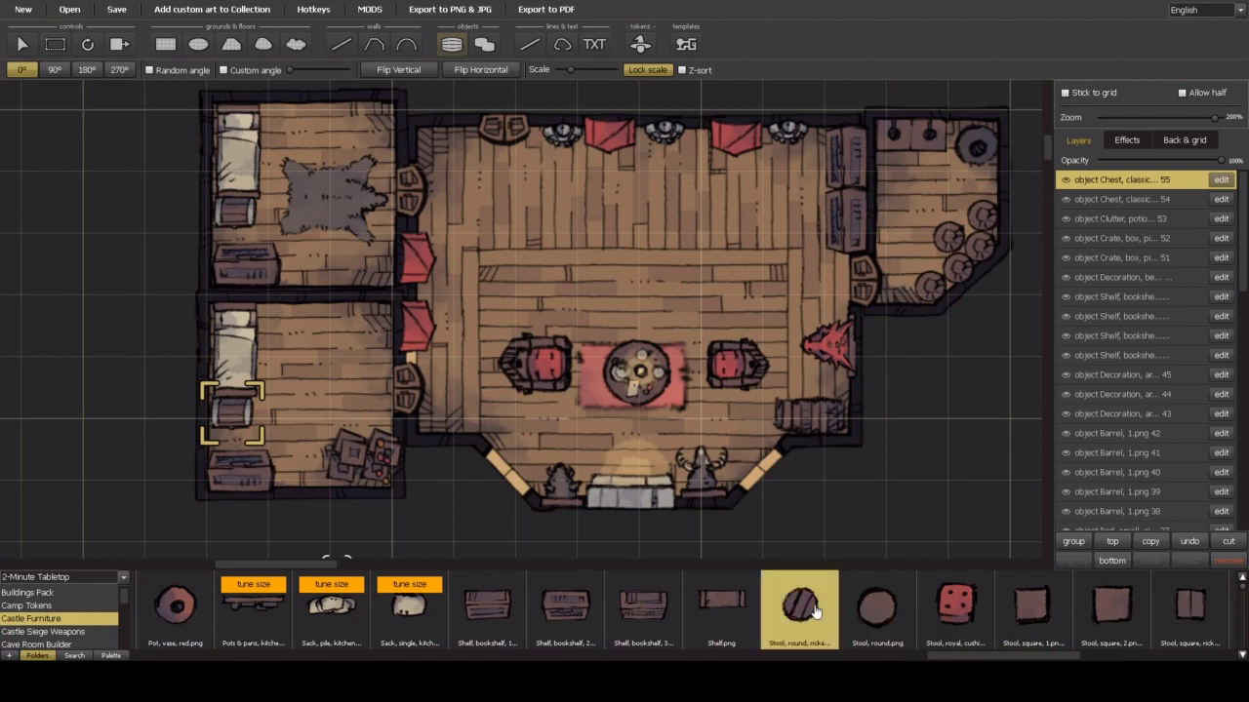
click(246, 92)
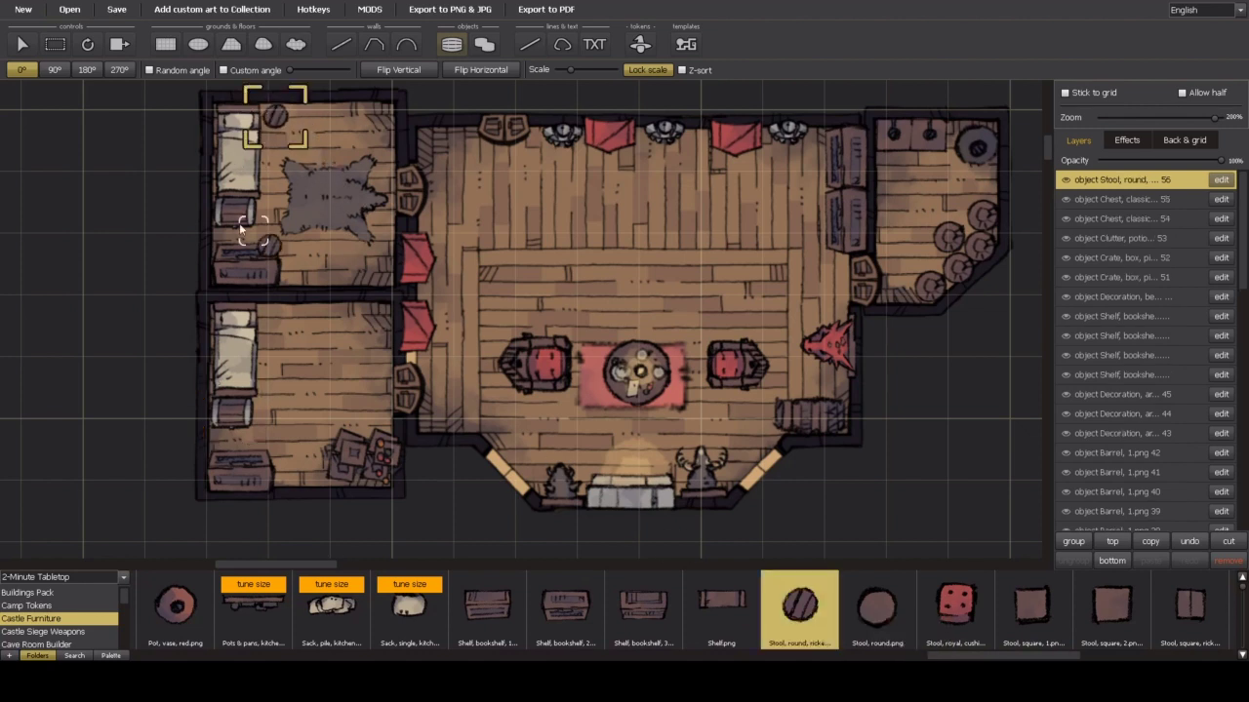
click(249, 296)
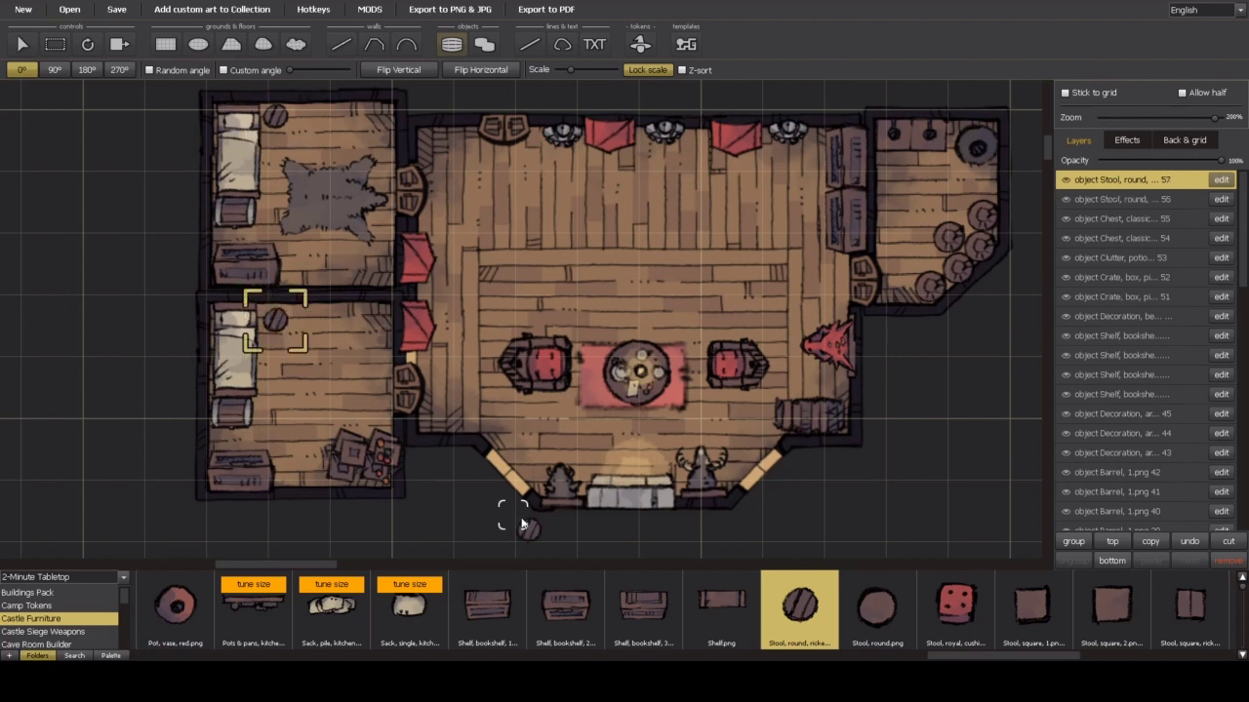
scroll(682, 610, left, 10)
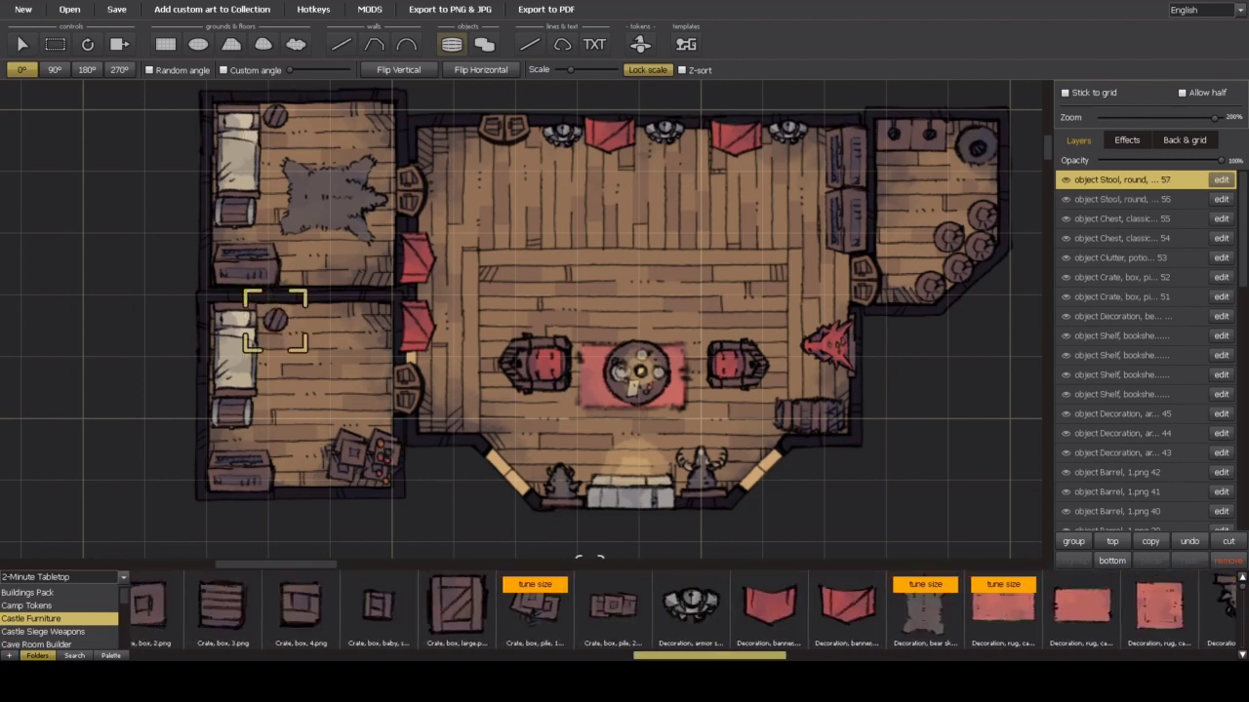
scroll(683, 610, left, 10)
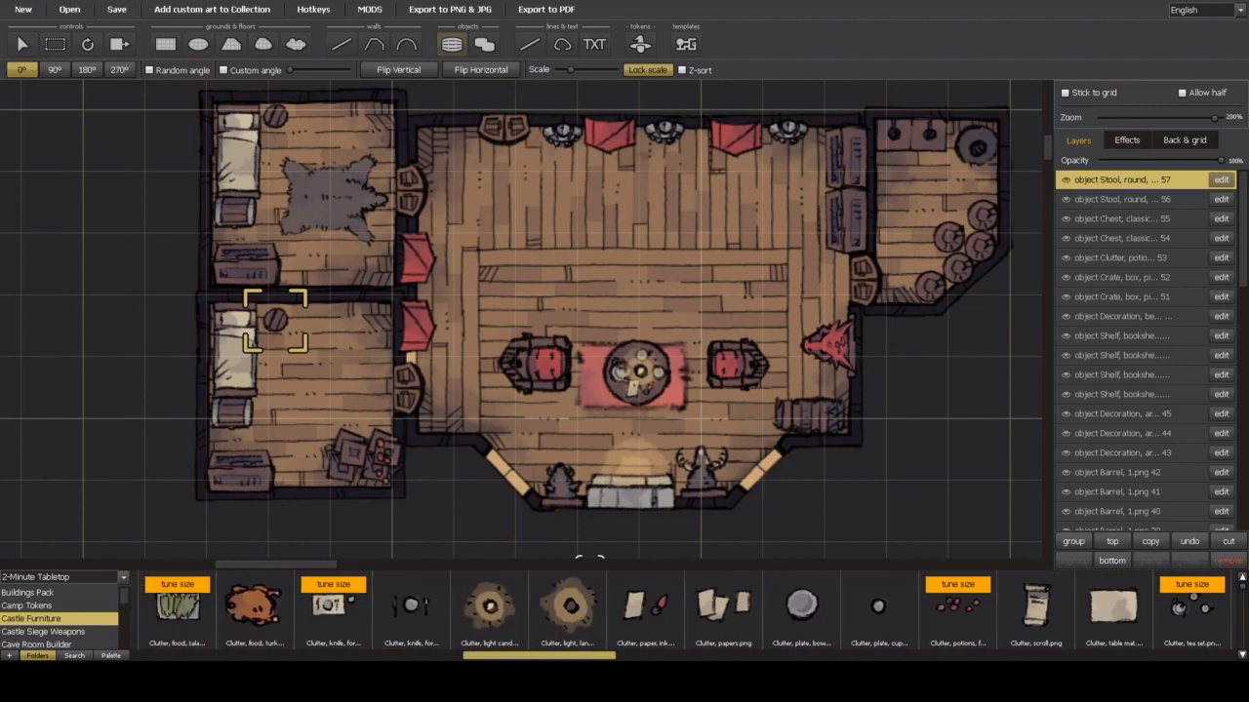
scroll(727, 625, left, 10)
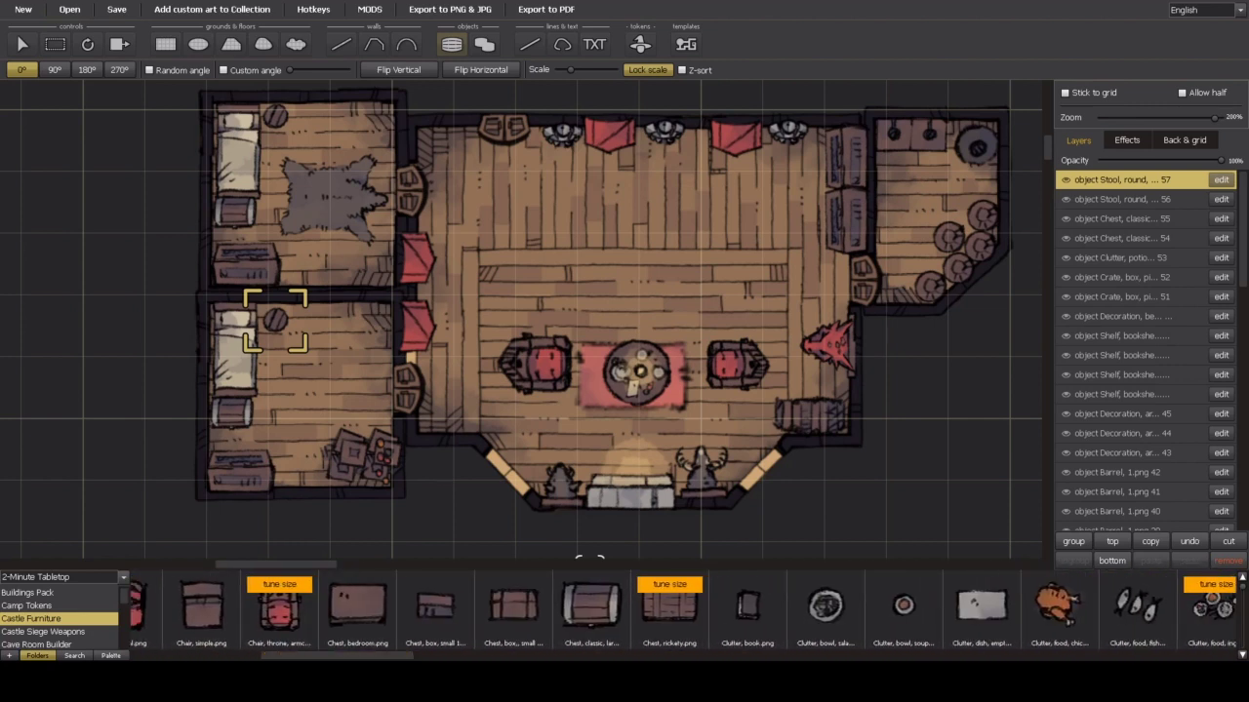
Step: Add a book clutter piece to the top-left room and knife-and-fork clutter to the lower-left room
click(727, 626)
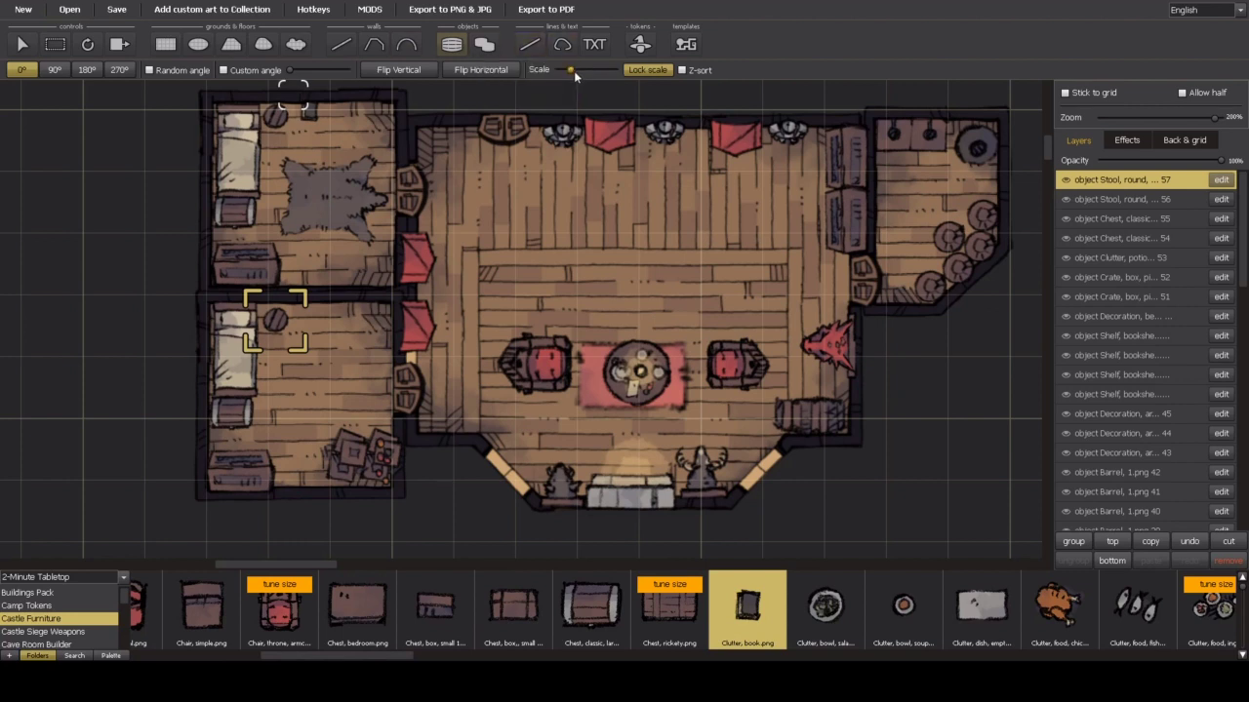
mouse_move(572, 70)
click(250, 93)
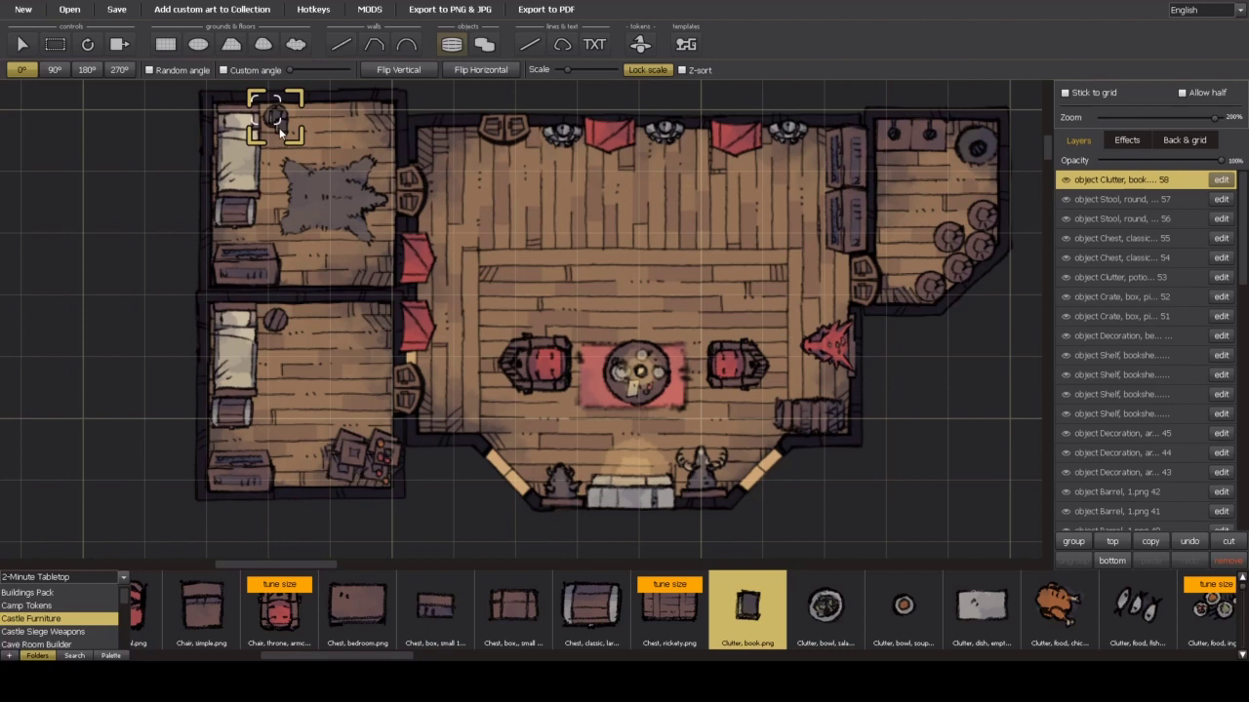
drag(398, 654, 624, 655)
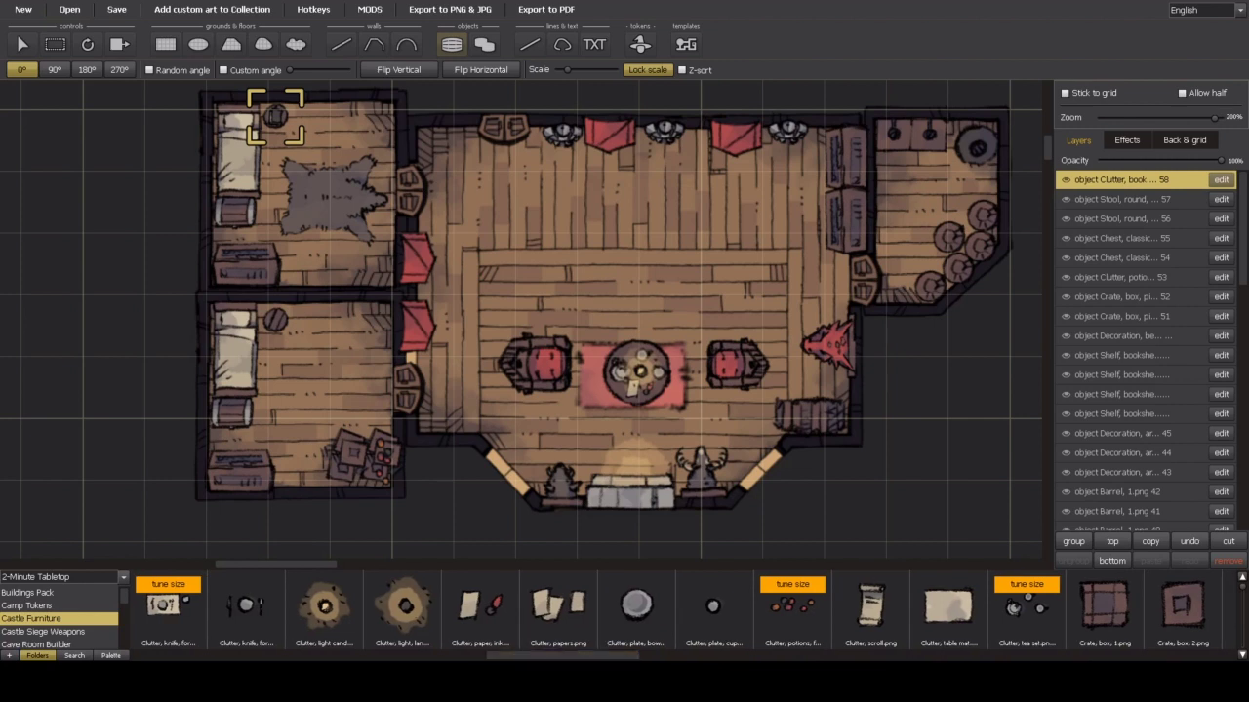
click(270, 621)
click(247, 295)
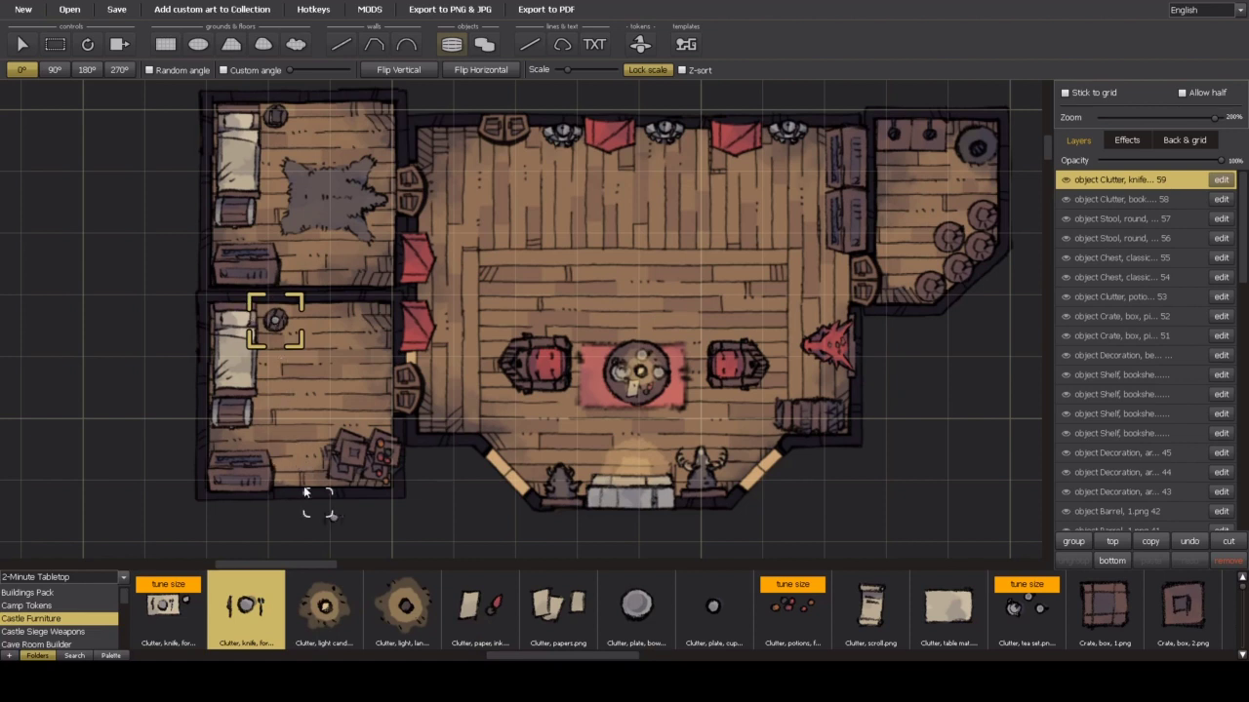
mouse_move(556, 659)
mouse_down()
mouse_move(500, 659)
mouse_move(570, 660)
mouse_up()
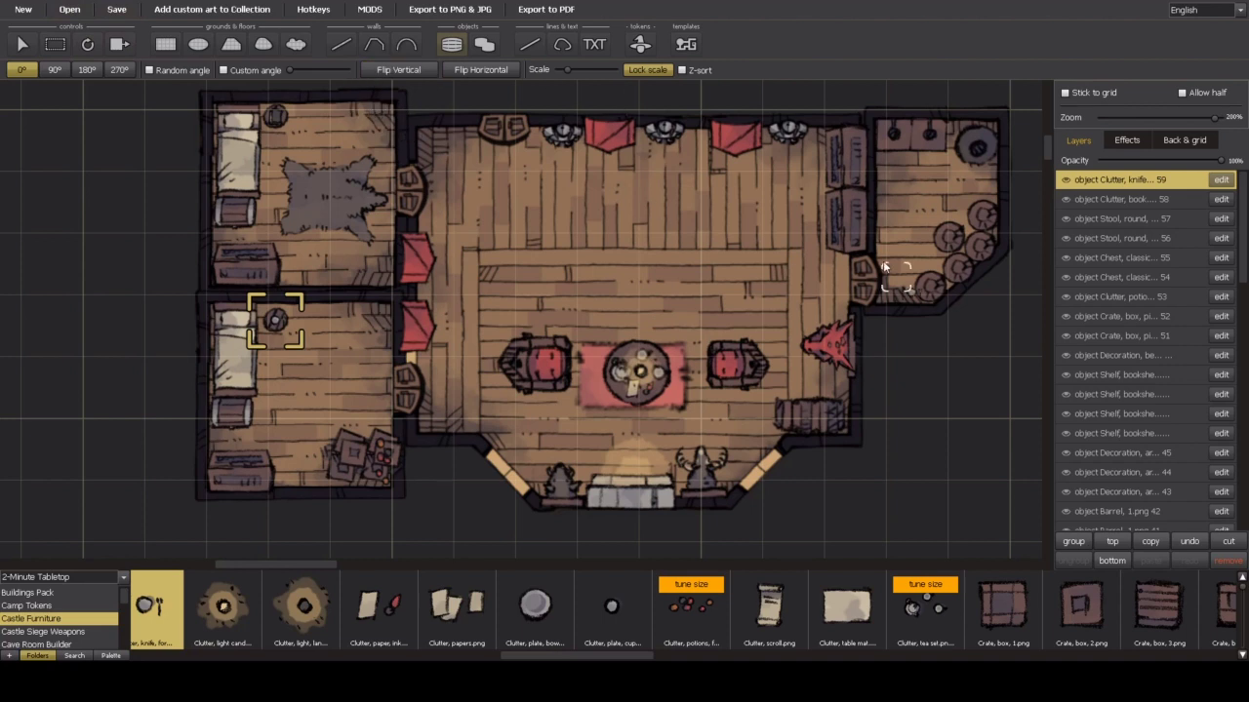
Step: Zoom out over the canvas, then back in to frame the hall, bedrooms and barrel room
scroll(1007, 202, down, 5)
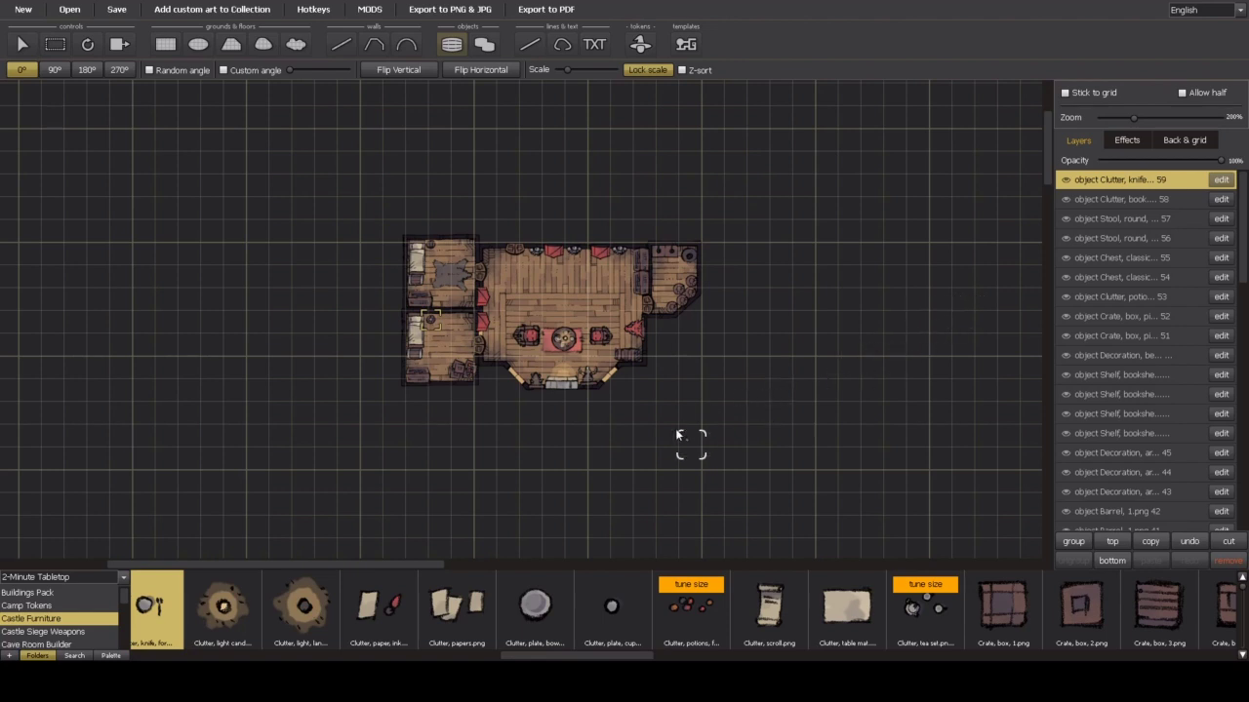
scroll(676, 430, up, 1)
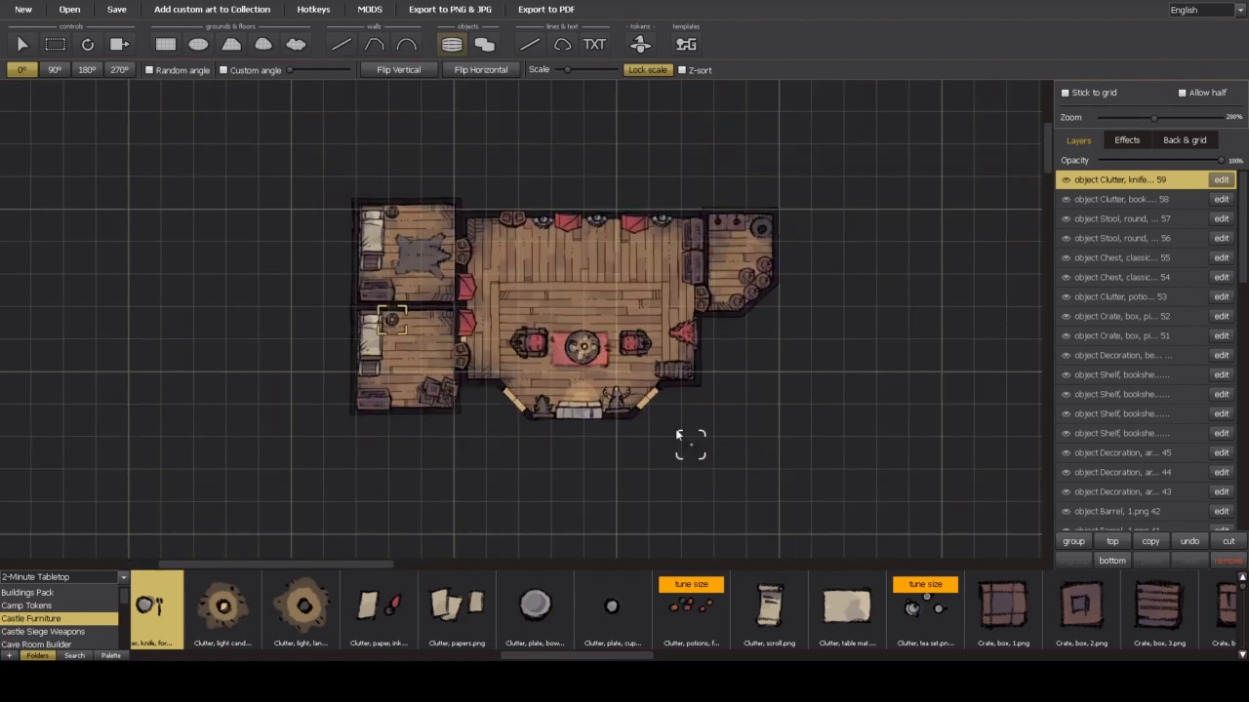
scroll(680, 436, up, 1)
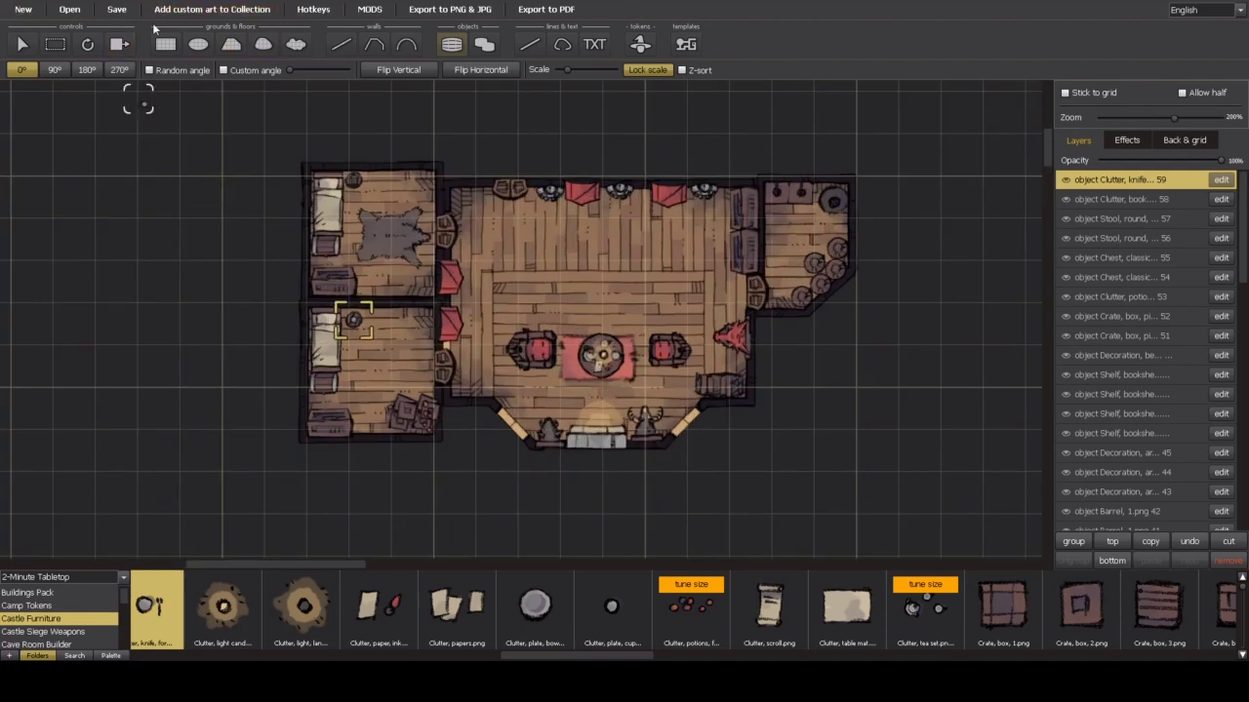
Step: In the PNG & JPG export settings, turn off coordinates and enable a transparent background
click(484, 14)
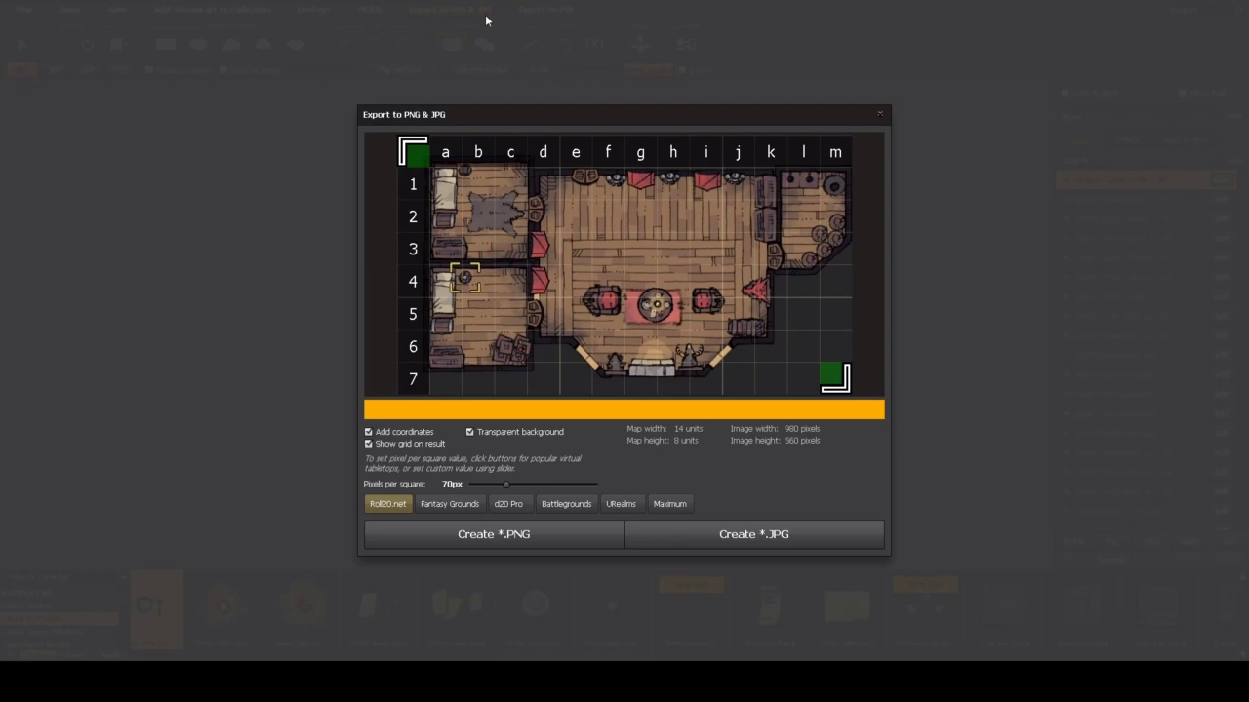
click(369, 432)
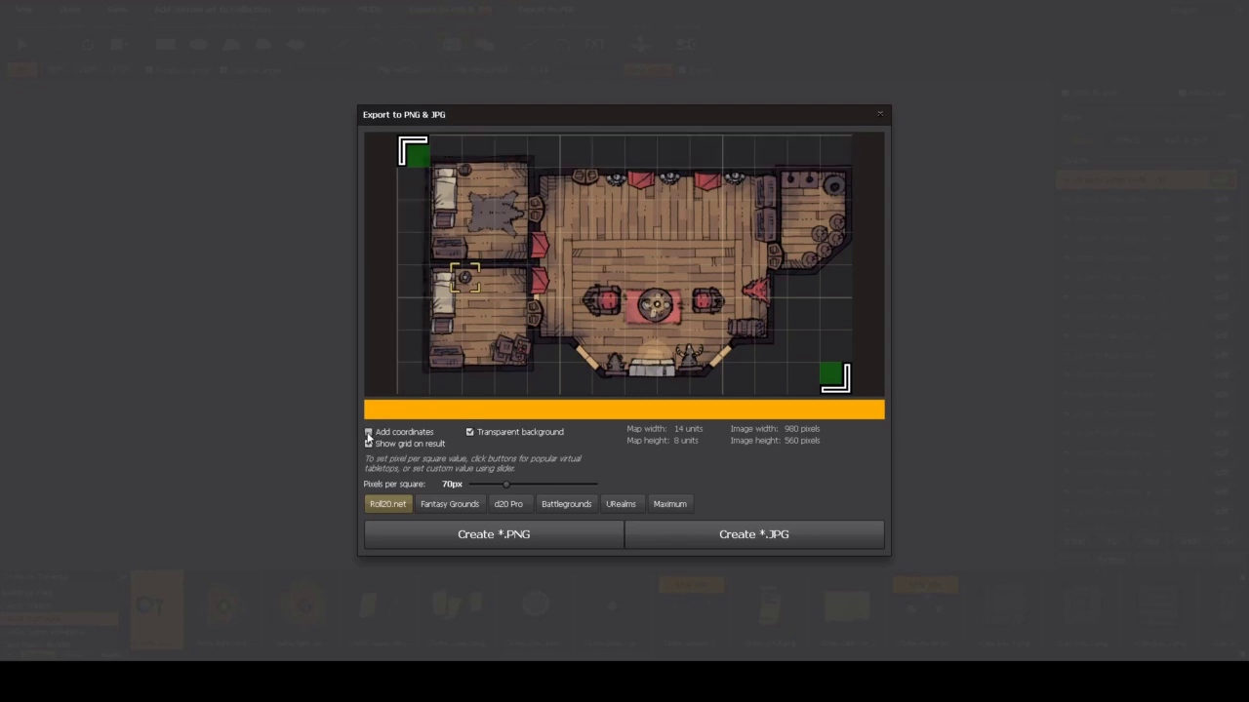
click(368, 444)
click(470, 433)
Step: Compare the export with and without grid lines, leaving the grid off
click(379, 446)
click(378, 446)
click(379, 447)
click(378, 446)
click(378, 447)
click(378, 447)
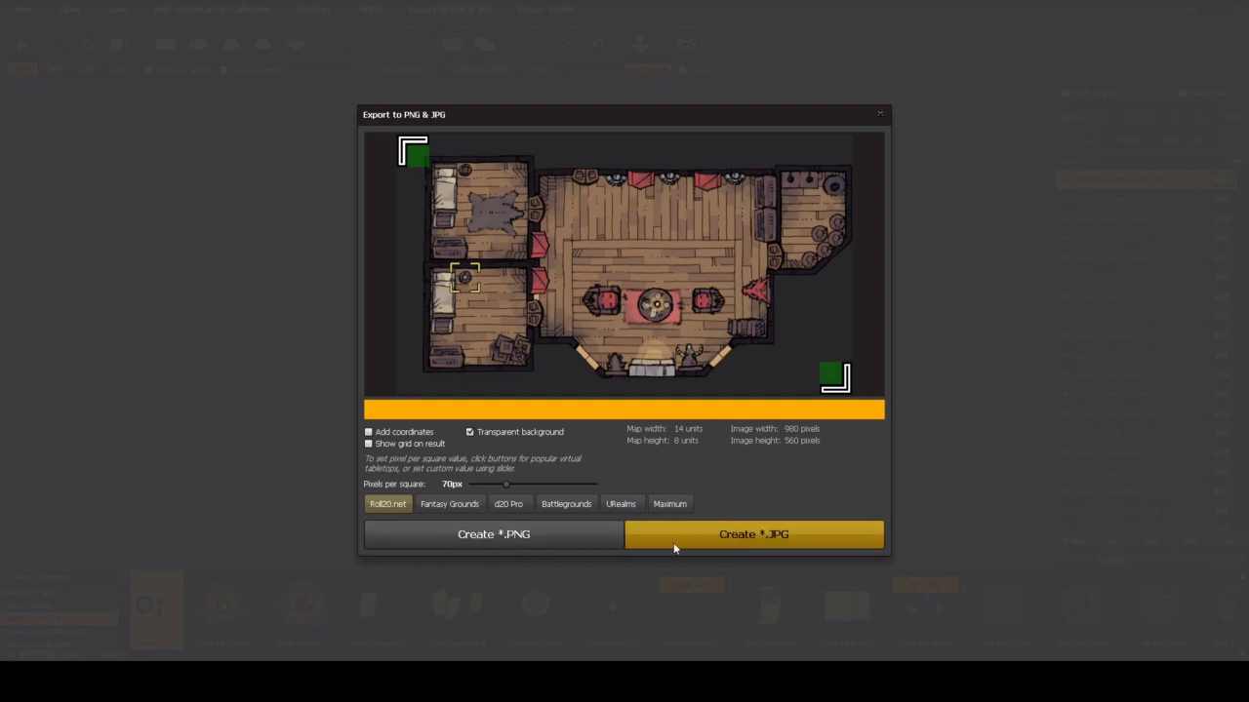
Step: Create the PNG of the manor map and close the export dialog once rasterizing finishes
click(594, 534)
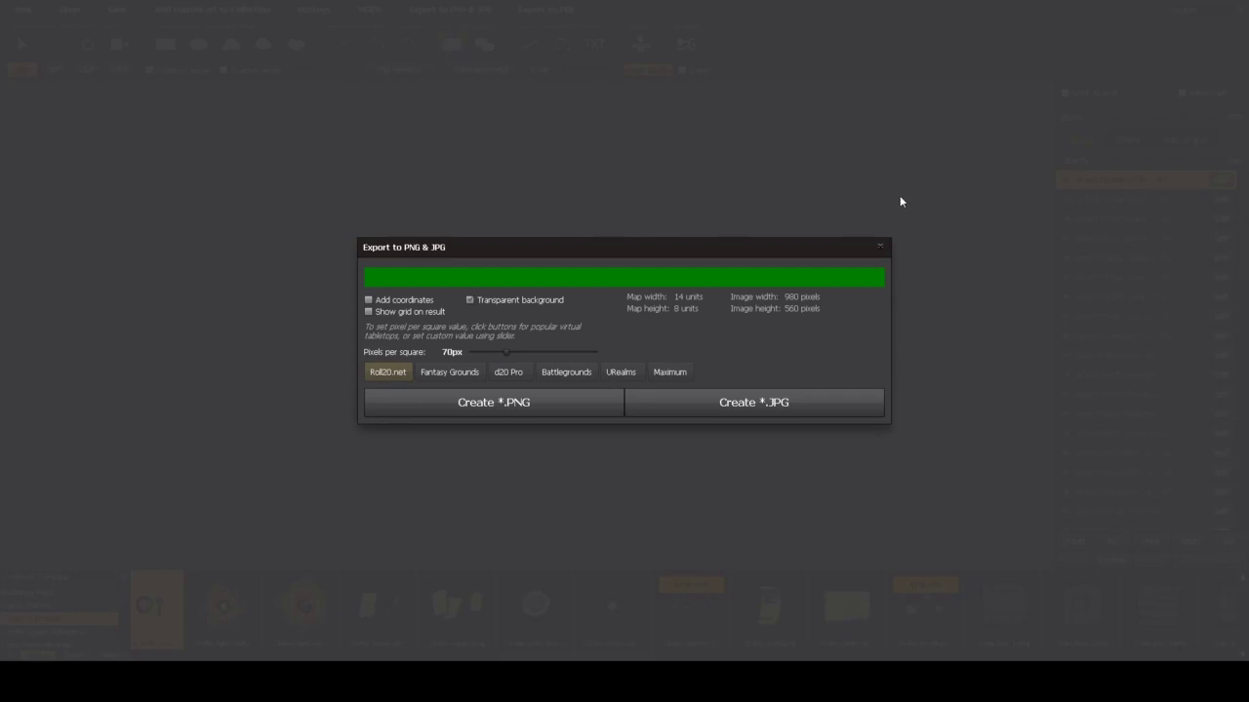
click(879, 248)
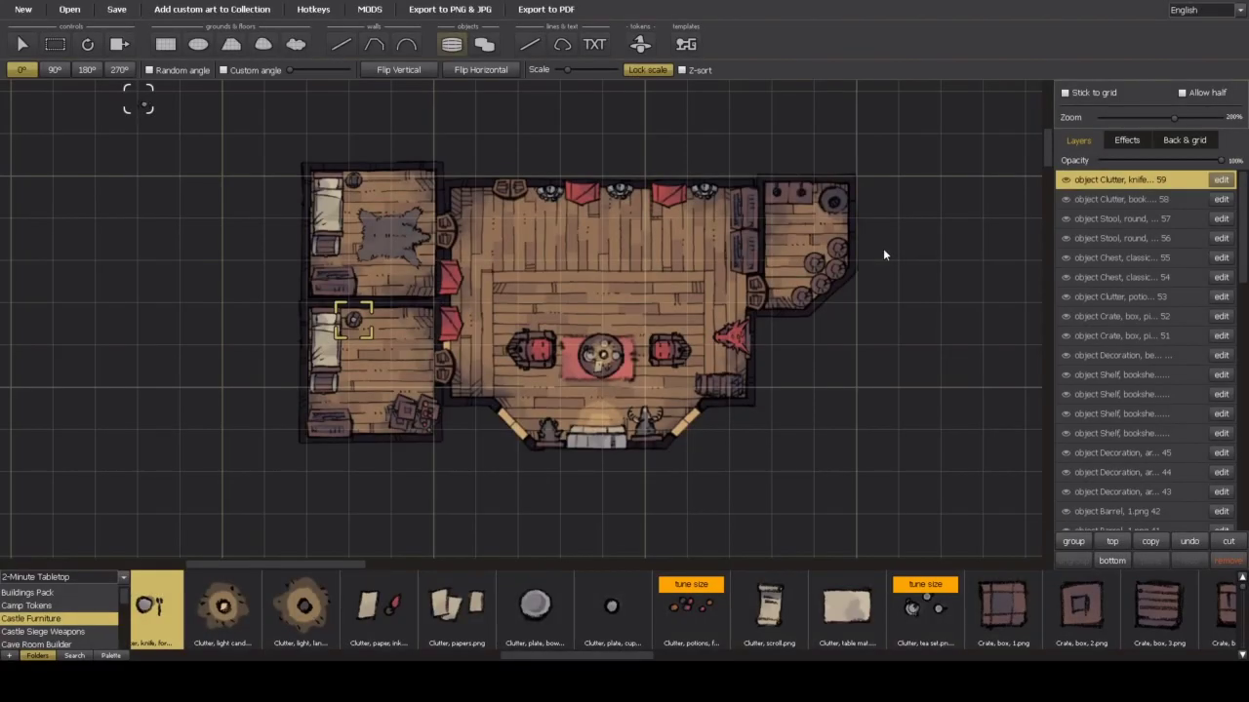